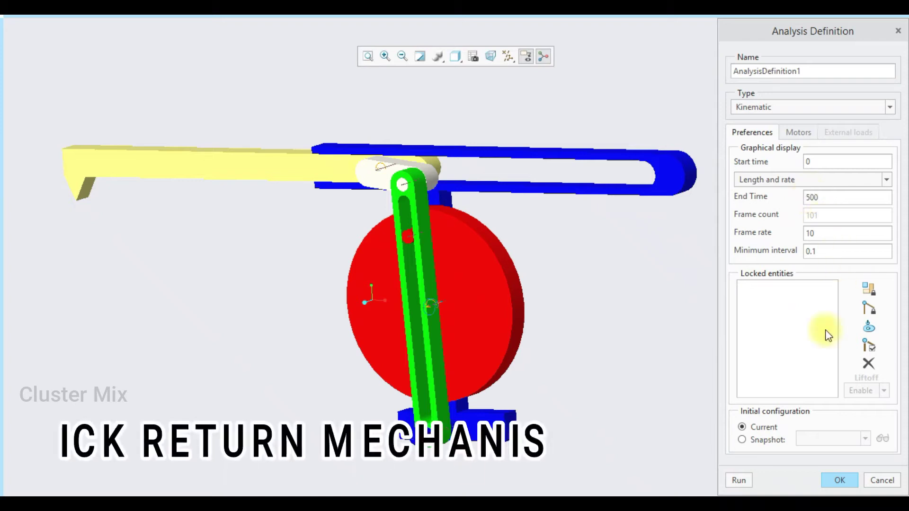
Step: Run the kinematic analysis of the quick return mechanism with an end time of 500
left_click(737, 479)
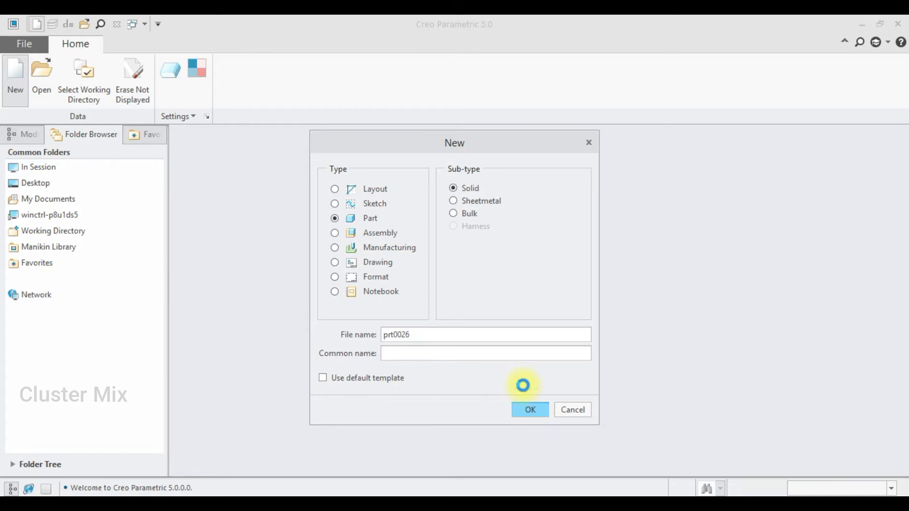
Step: Create a new solid part prt0026 using the mmns_part_solid template
left_click(530, 410)
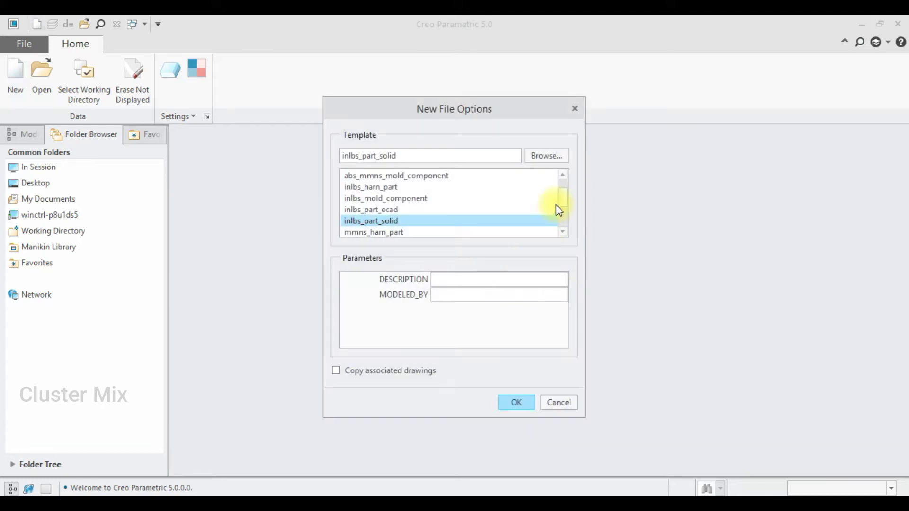
left_click(561, 214)
double_click(359, 197)
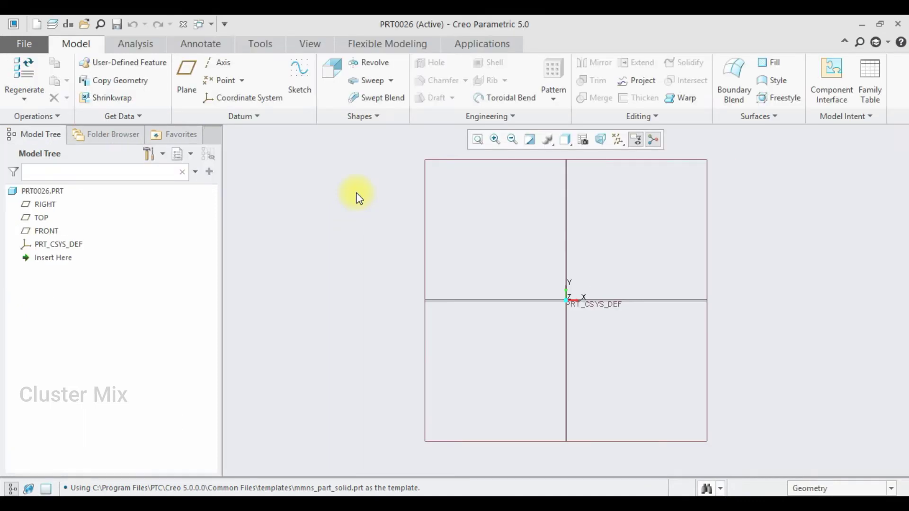
Step: Start a sketch on the FRONT plane and draw a rectangle about 536 mm by 218 mm across the vertical axis
left_click(46, 230)
left_click(53, 166)
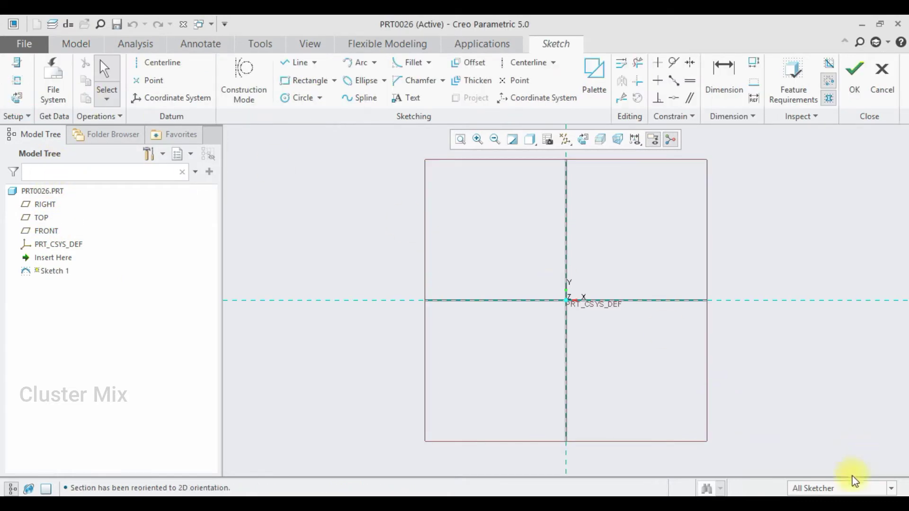
left_click(294, 84)
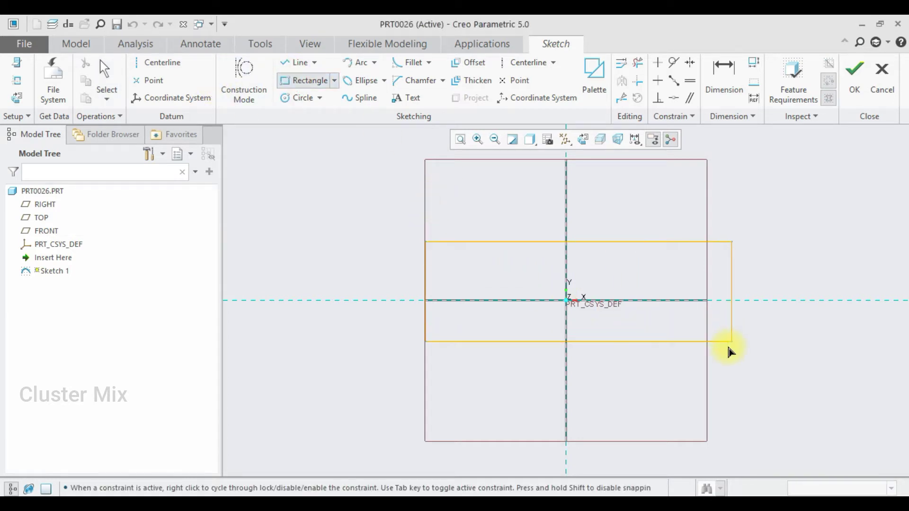
left_click(722, 362)
middle_click(505, 253)
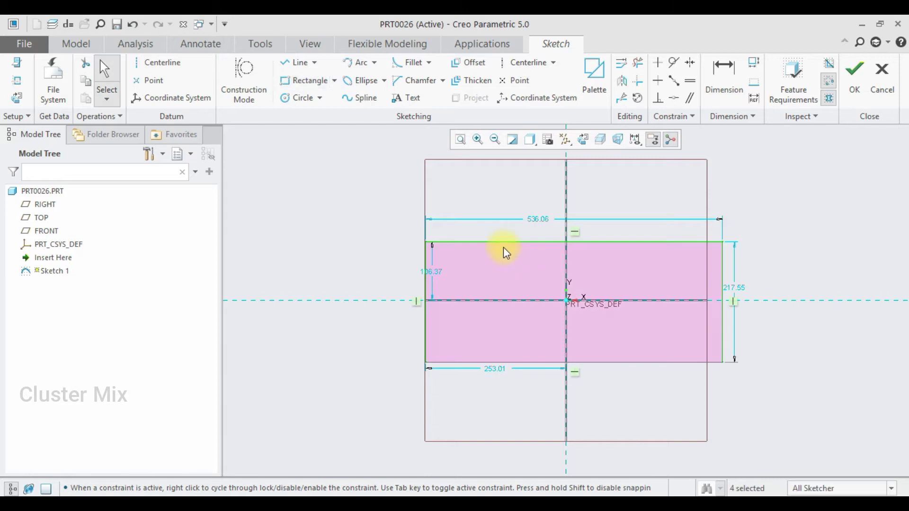
Step: Set the rectangle's length to 750 mm and its height to 75 mm
double_click(536, 221)
type("750")
key("Return")
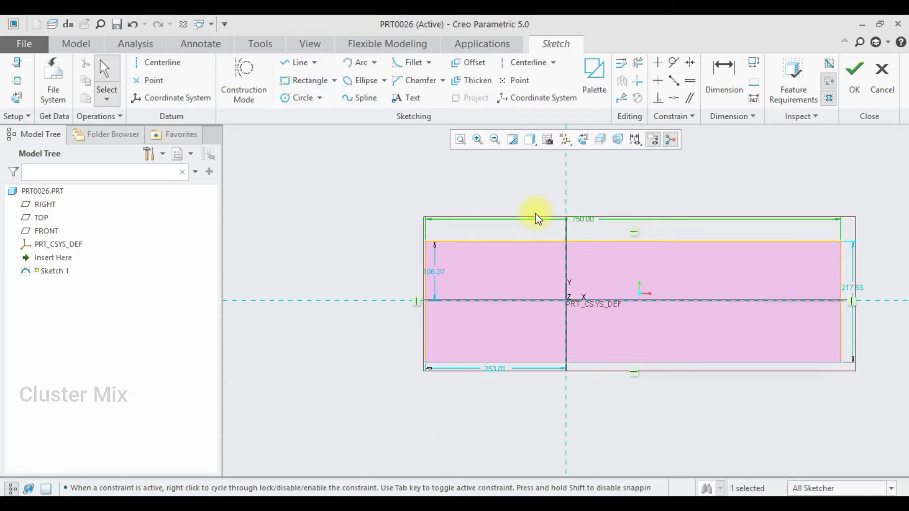
double_click(849, 289)
type("7")
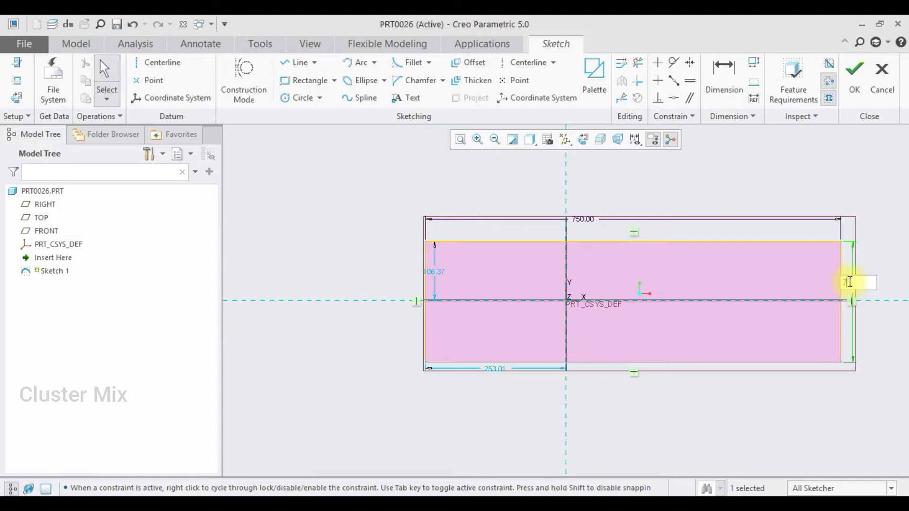
type("5")
key("Return")
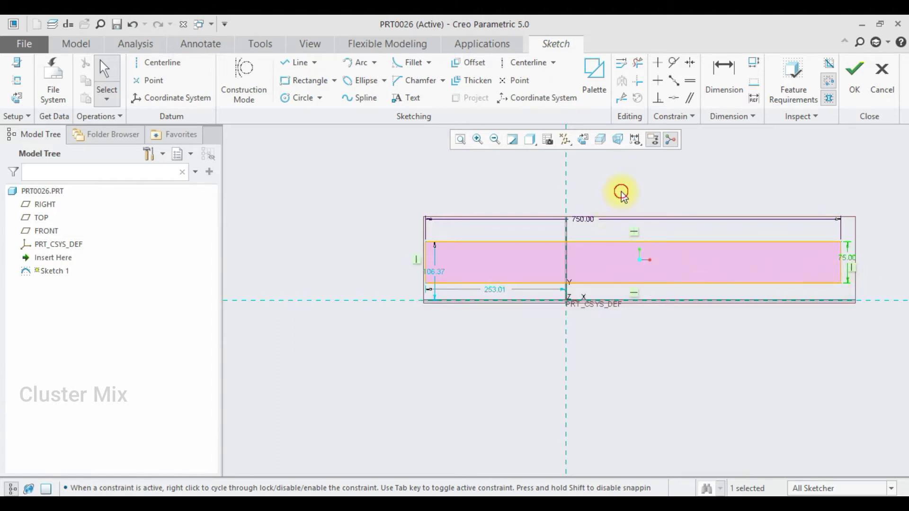
Step: Set the distance from the rectangle's left edge to the vertical reference to 250 mm
scroll(645, 270, "down", 2)
scroll(664, 279, "up", 3)
scroll(612, 288, "down", 2)
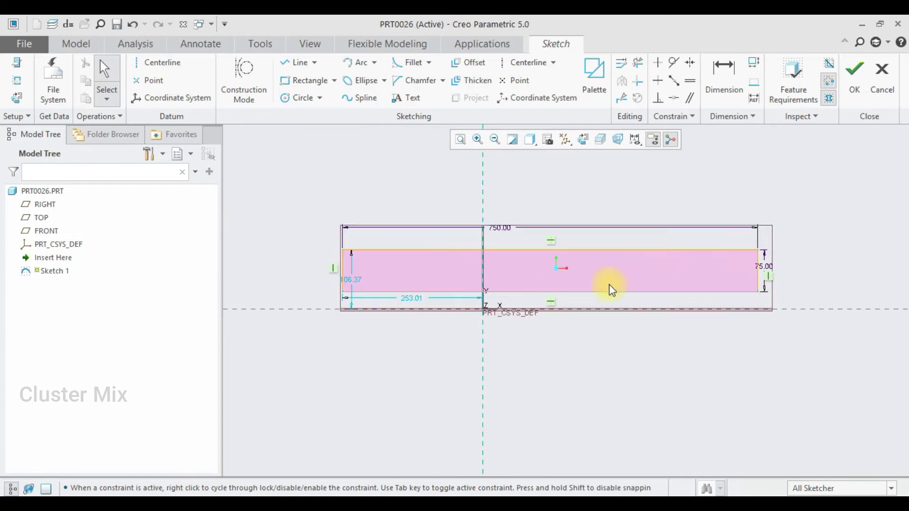
double_click(409, 299)
type("250")
key("Return")
Step: Sketch an inner rectangle about 672 mm by 46 mm starting on the outer rectangle's left edge
left_click(284, 81)
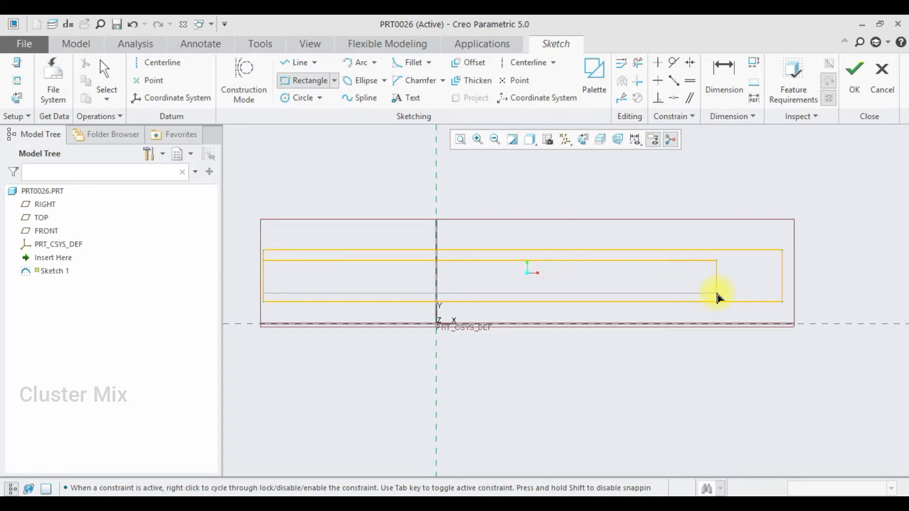
left_click(736, 266)
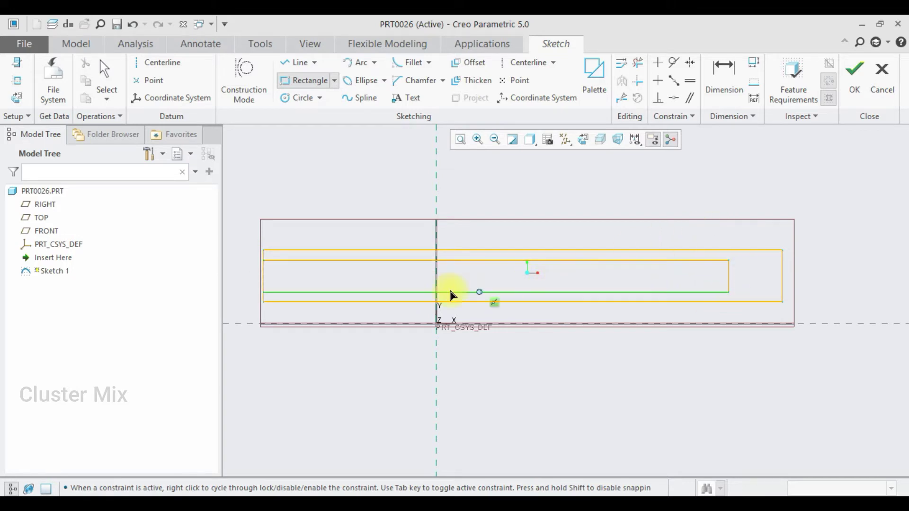
middle_click(450, 294)
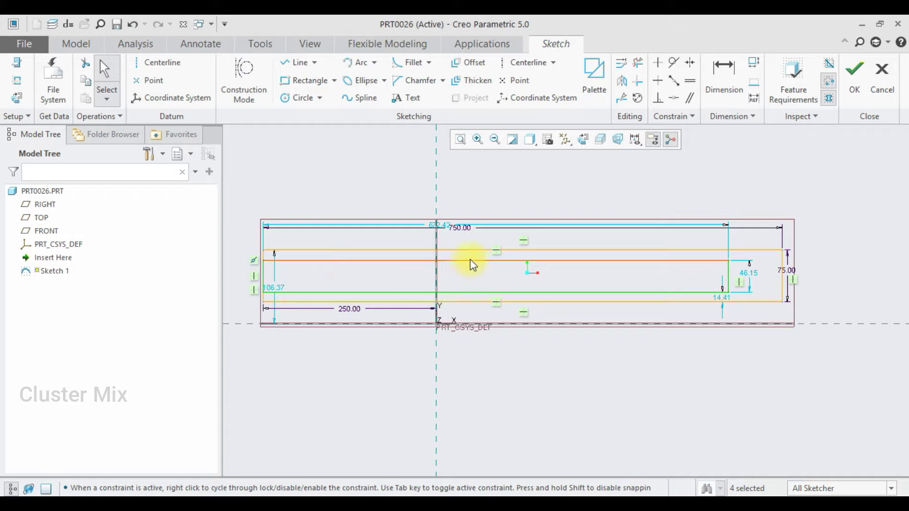
Step: Set the inner rectangle's length to 700 mm
scroll(450, 222, "up", 2)
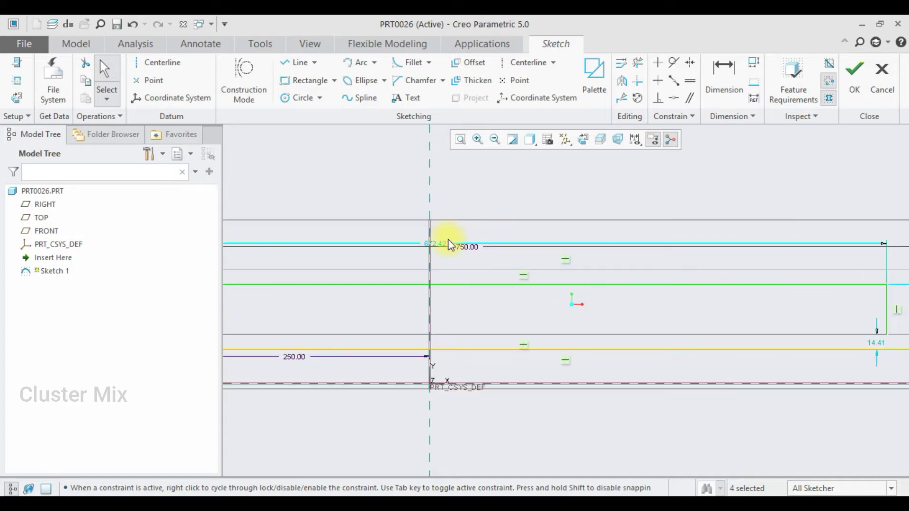
scroll(450, 245, "down", 2)
left_click(435, 235)
double_click(437, 233)
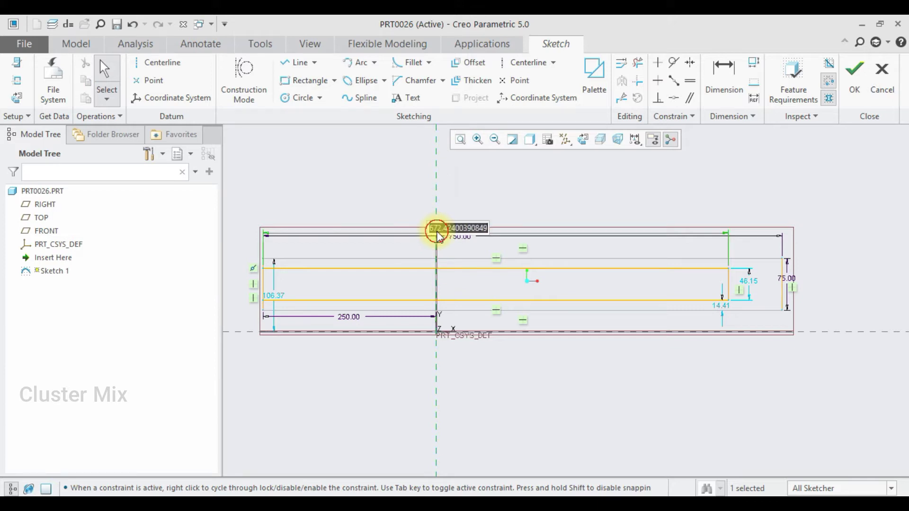
type("700")
key("Return")
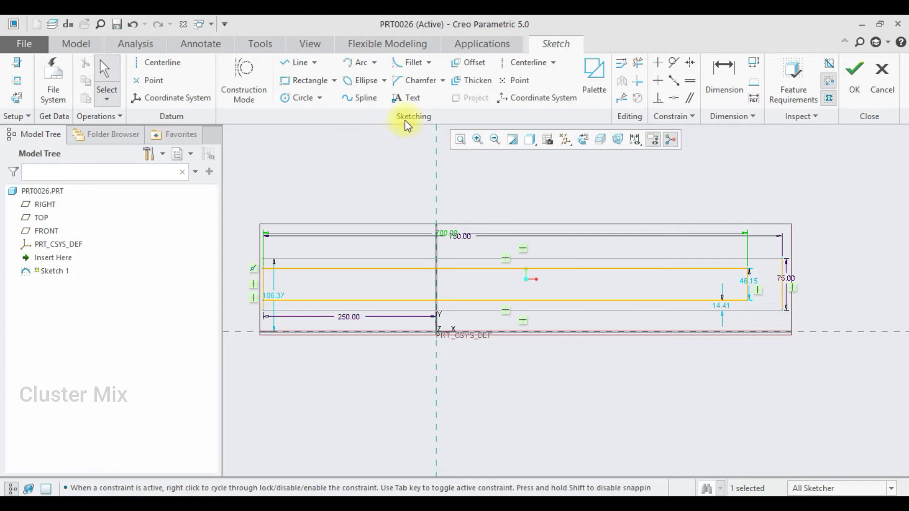
Step: Trim the left edge between the inner rectangle's two long sides to leave the slot open at that end
left_click(638, 63)
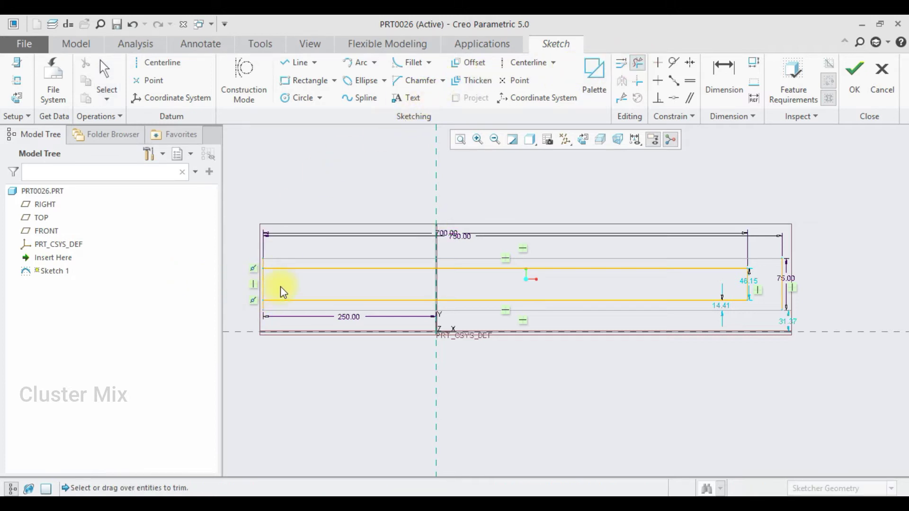
scroll(280, 286, "down", 4)
left_click(245, 271)
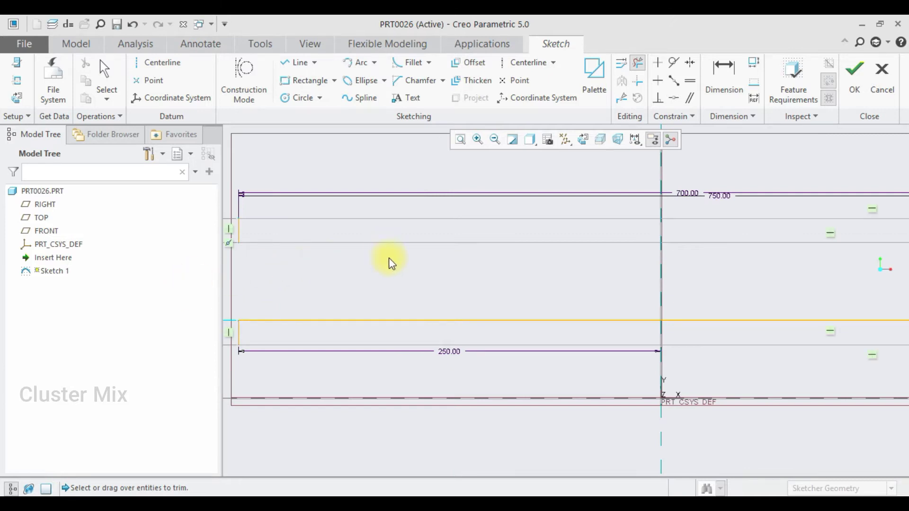
Step: Set the thickness of both the upper and lower arms beside the slot to 12.5 mm
scroll(388, 258, "up", 4)
double_click(263, 247)
type("1")
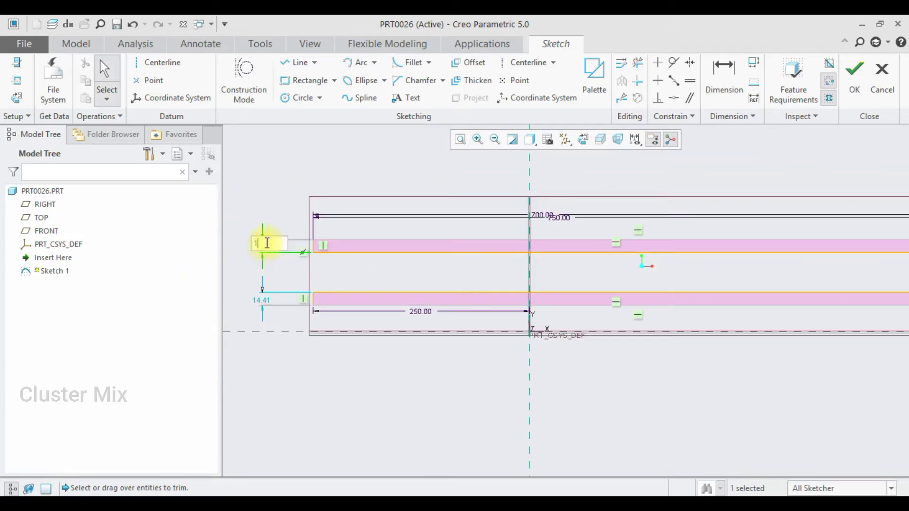
type("2.5")
key("Return")
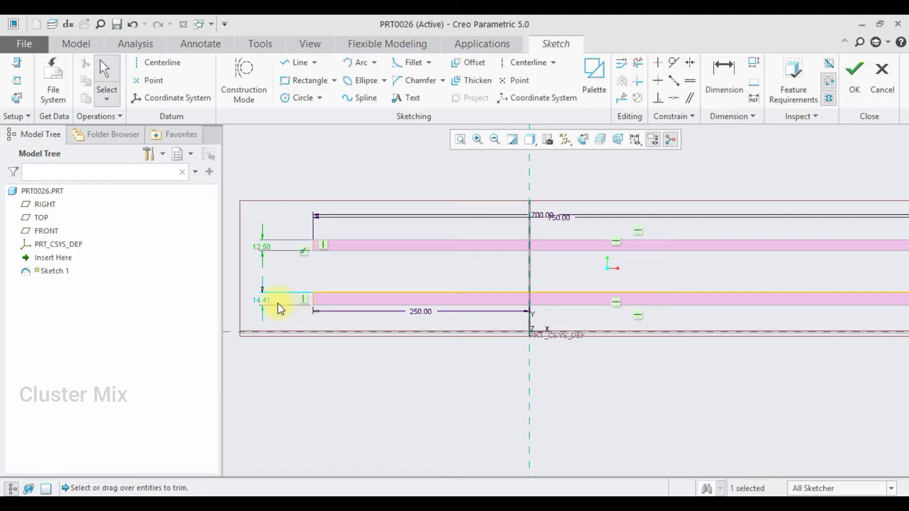
double_click(262, 301)
type("12")
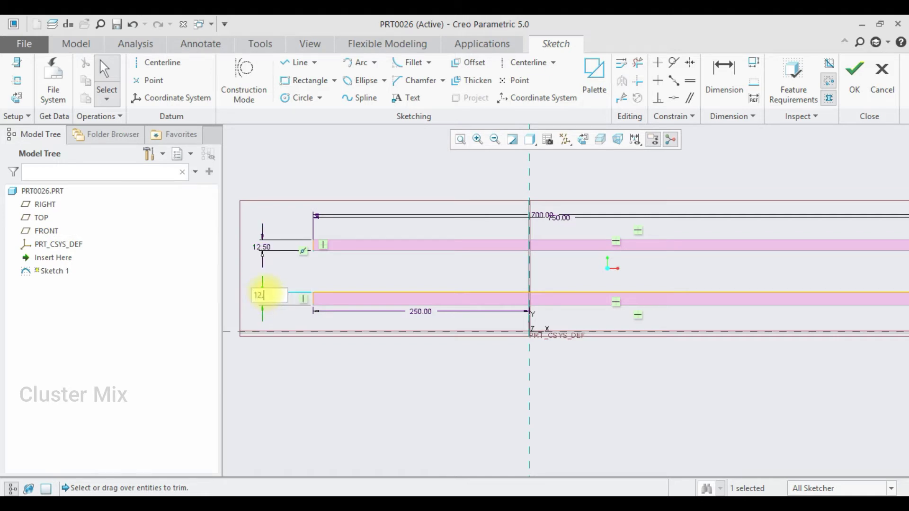
type(".5")
key("Return")
Step: Sketch a circle centred on the slot's closed right edge, with its diameter spanning the slot height
scroll(226, 294, "up", 3)
scroll(589, 288, "down", 5)
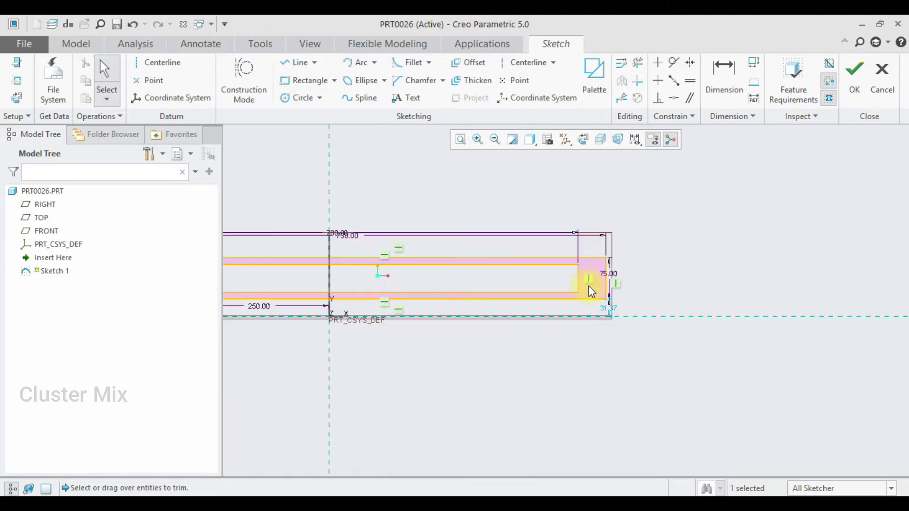
left_click(286, 98)
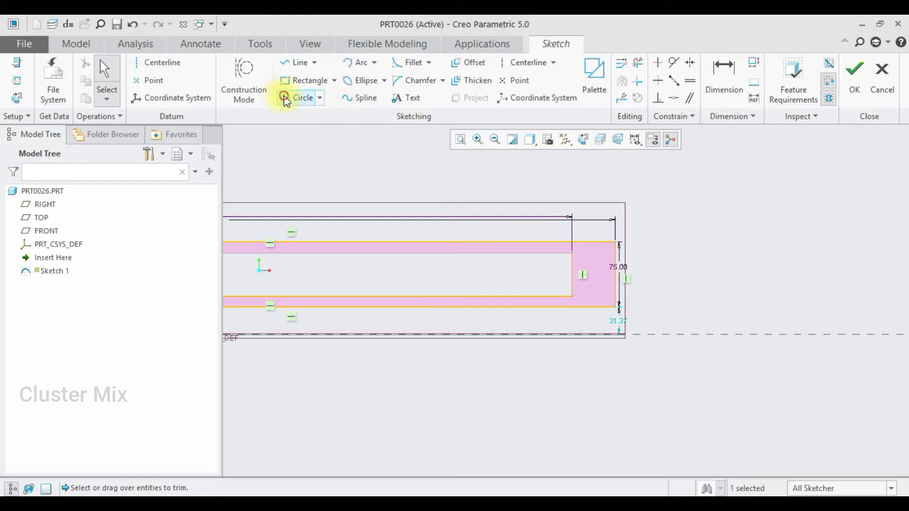
left_click(577, 254)
left_click(838, 487)
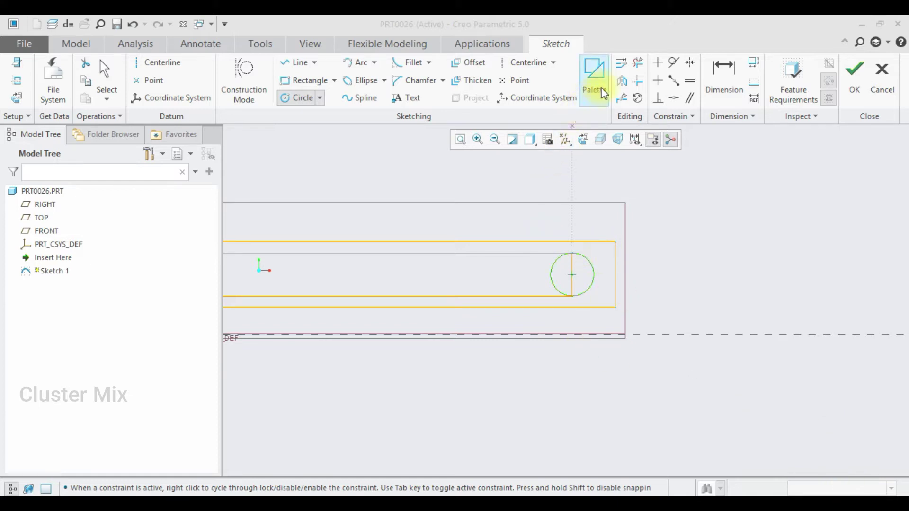
Step: Trim the inner circle's left half and the slot's straight right edge to give the slot a rounded end
left_click(637, 62)
scroll(575, 271, "up", 3)
mouse_move(560, 264)
left_mouse_down()
mouse_move(519, 281)
mouse_move(555, 307)
left_mouse_up()
middle_click(669, 263)
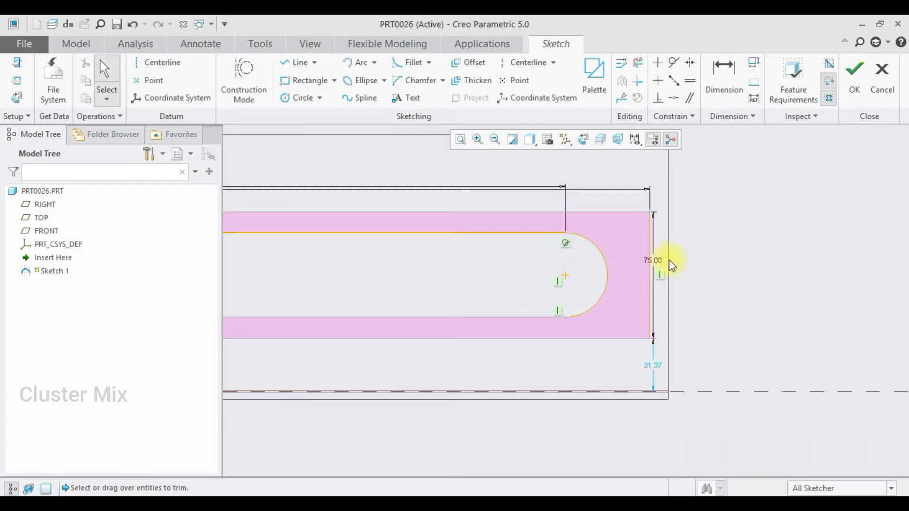
Step: Sketch a circle centred on the outer rectangle's right edge and reaching its corners
left_click(291, 99)
scroll(737, 307, "up", 3)
left_click(758, 314)
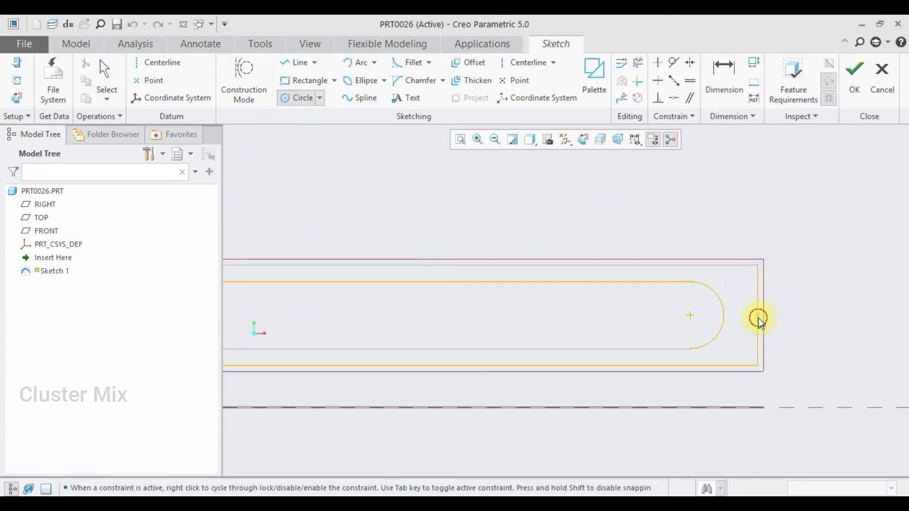
left_click(757, 269)
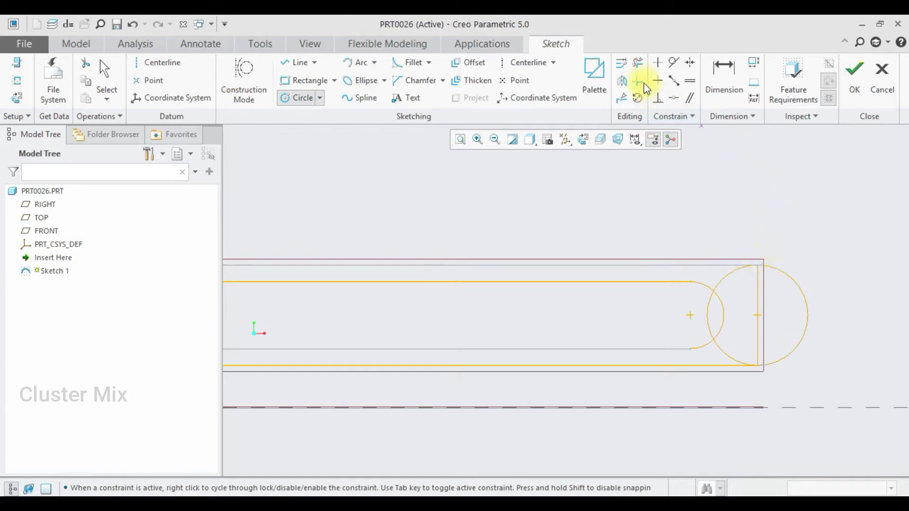
Step: Trim the outer circle's left half and the outer rectangle's straight right edge, and finish the sketch
left_click(639, 64)
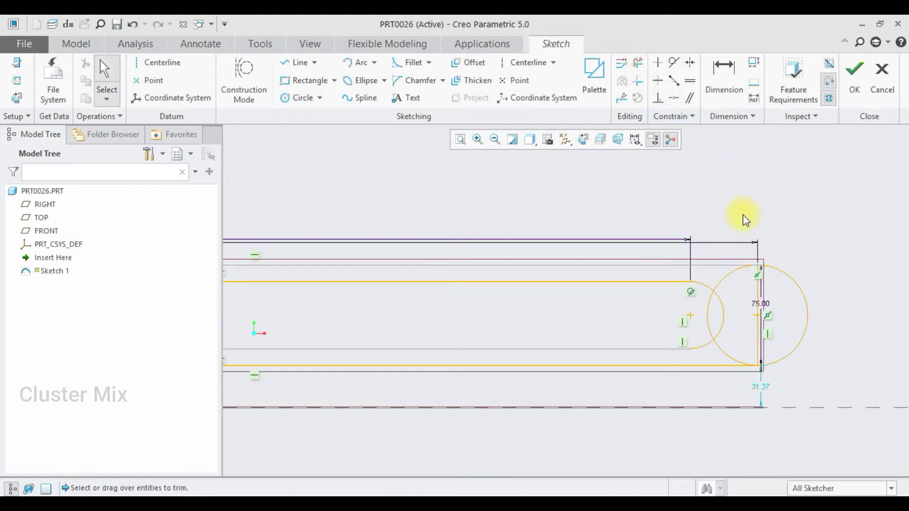
left_click(637, 64)
scroll(720, 303, "down", 2)
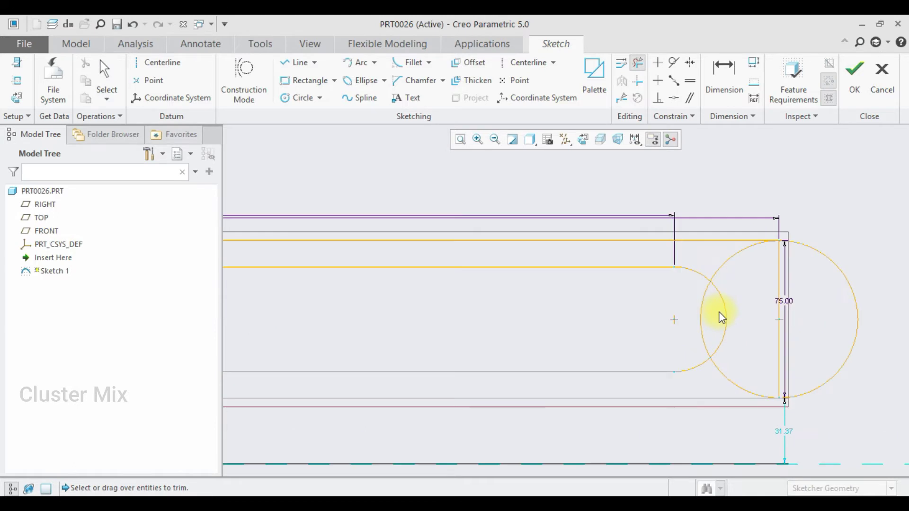
left_click_drag(693, 344, 695, 342)
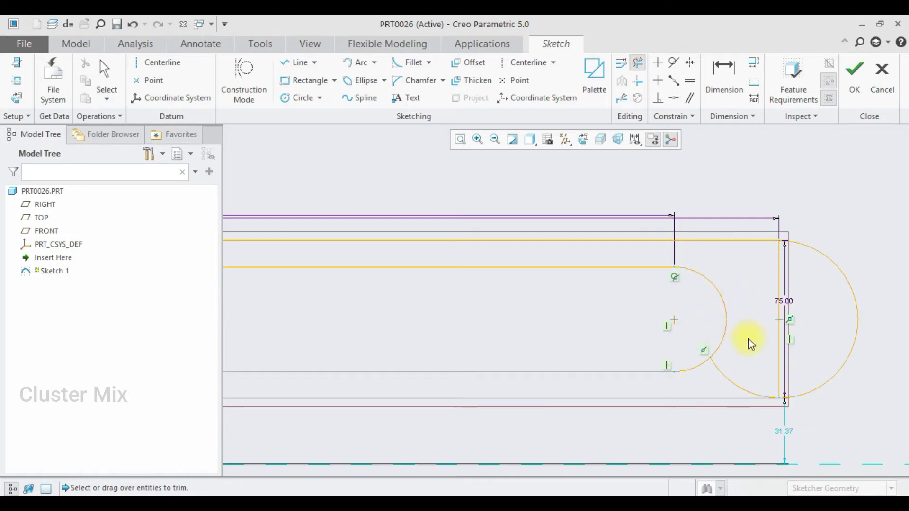
left_click(795, 278)
middle_click(765, 349)
scroll(768, 345, "up", 5)
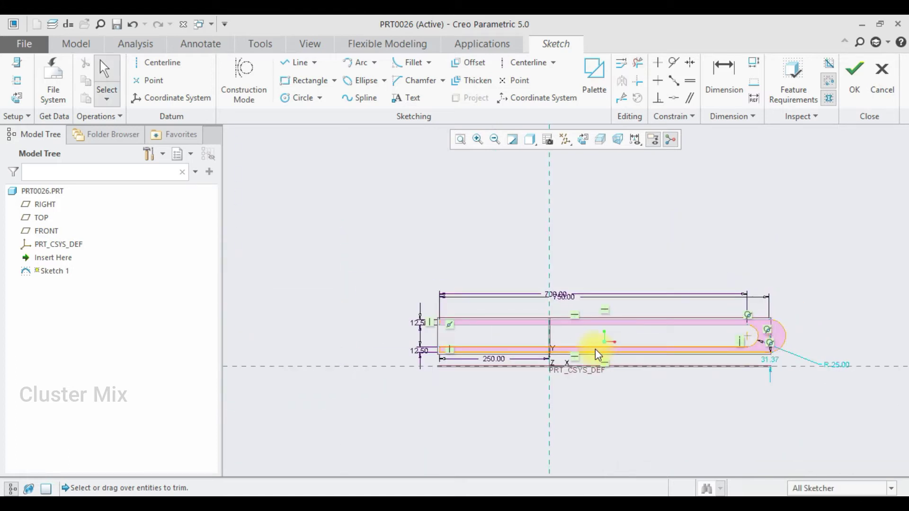
scroll(598, 355, "down", 2)
left_click(848, 92)
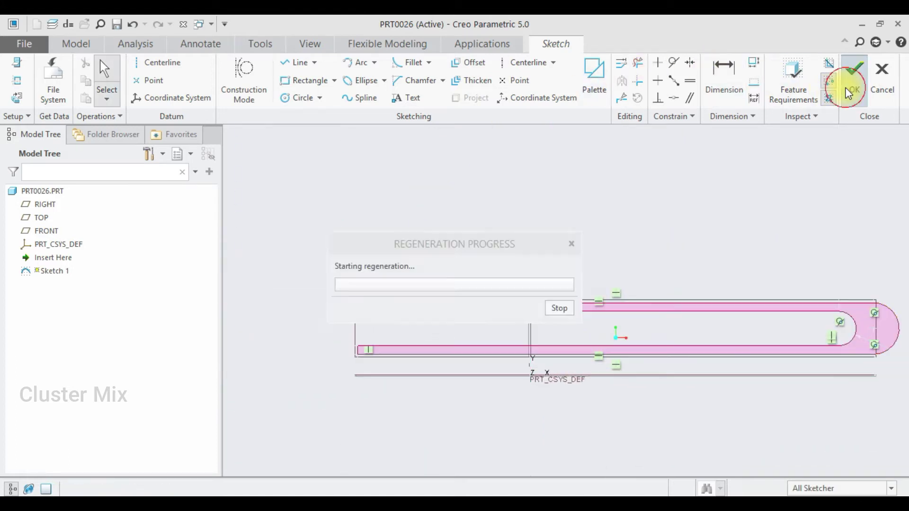
Step: Extrude the slotted bar profile 40 mm
left_click(337, 69)
left_click(101, 79)
key("BackSpace")
type("40")
key("Return")
left_click(389, 83)
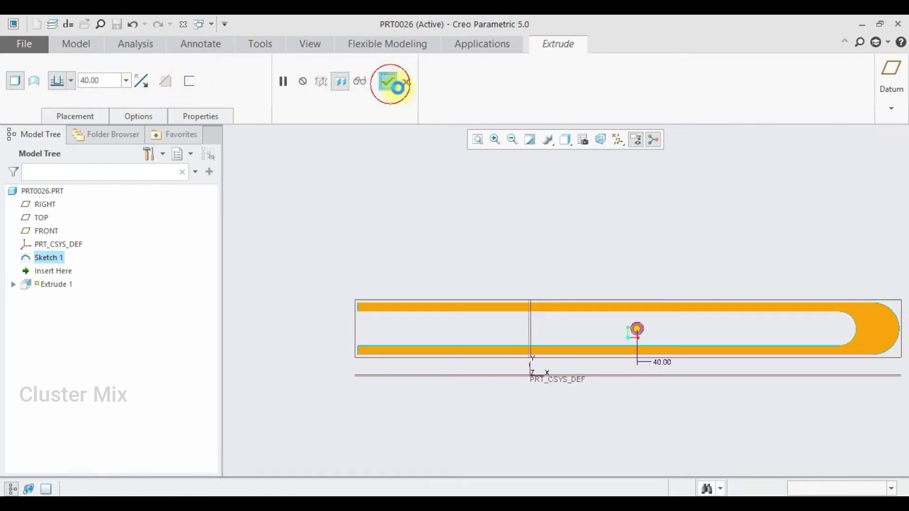
Step: Start a new sketch on the slotted bar's flat front face and orient the view parallel to the sketch plane
middle_click_drag(781, 237, 865, 354)
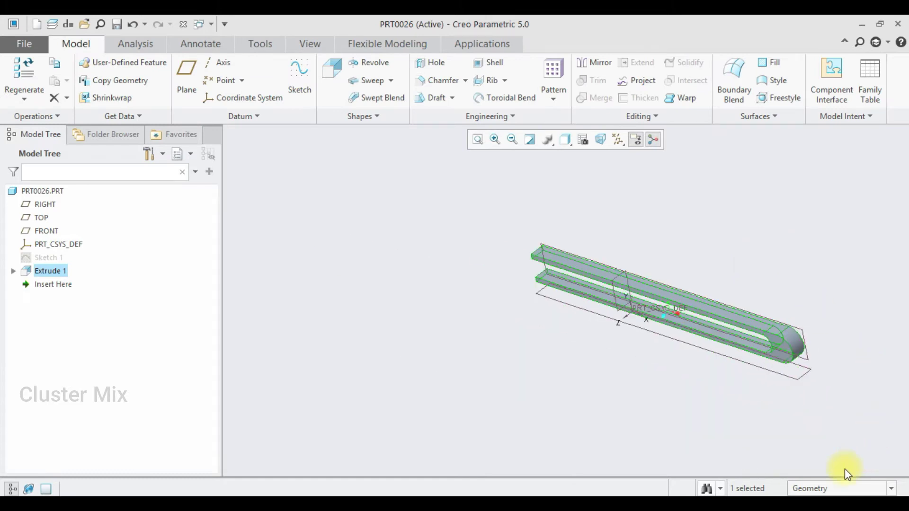
middle_click_drag(844, 469, 684, 382)
scroll(683, 381, "up", 5)
left_click(683, 382)
left_click(755, 320)
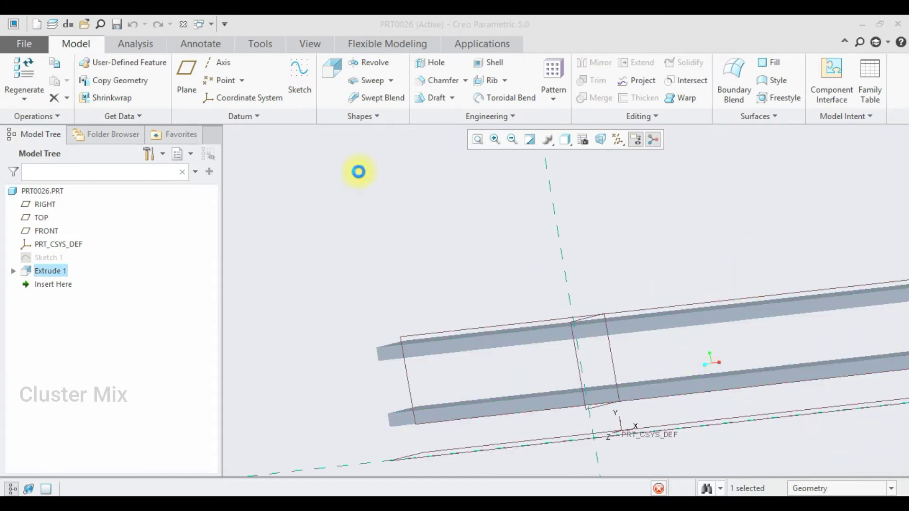
left_click(16, 98)
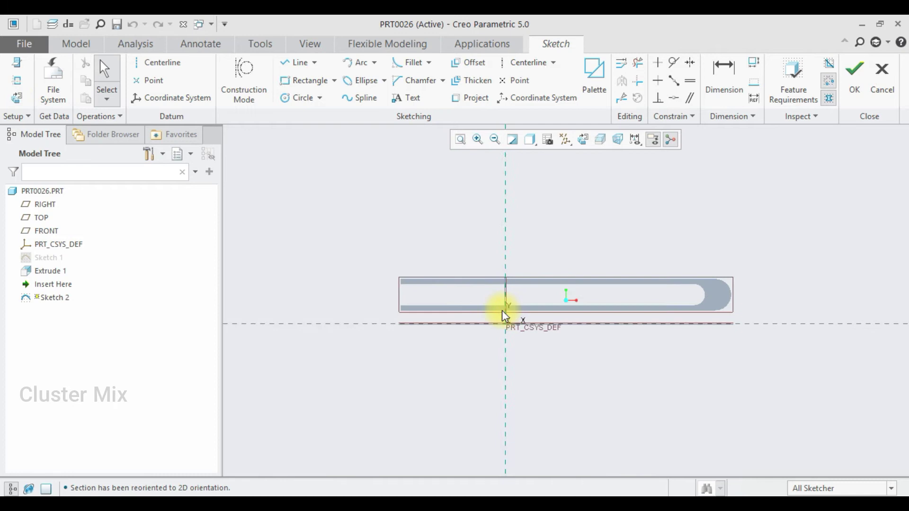
Step: Sketch a tall, narrow centre rectangle on the vertical reference line, reaching up to the slotted bar's lower edge
scroll(504, 316, "up", 4)
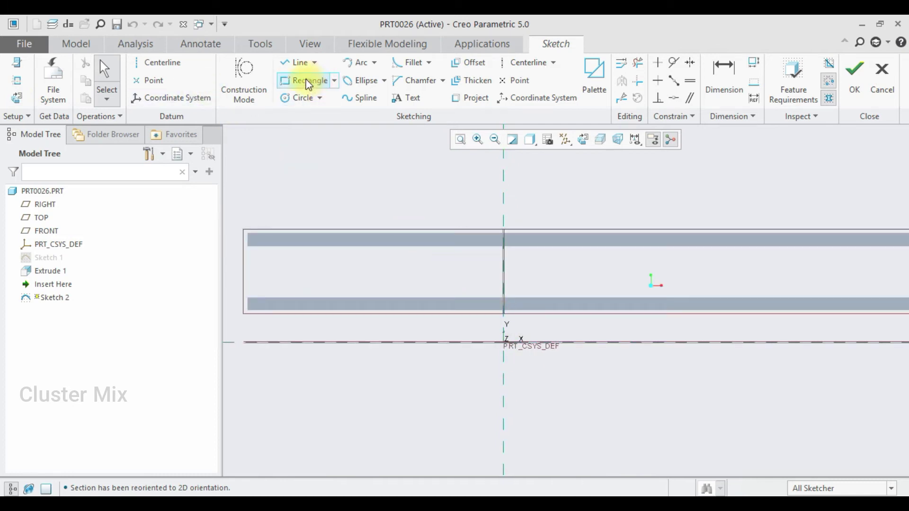
left_click(335, 80)
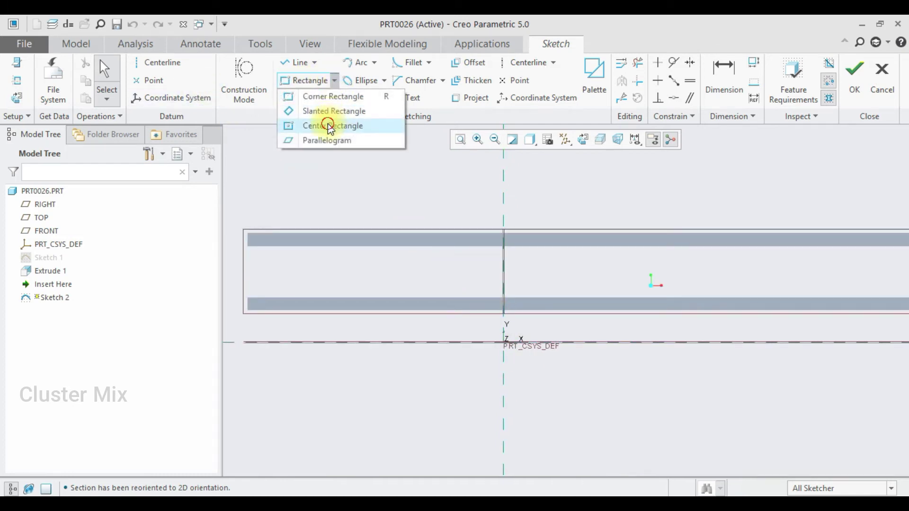
left_click(331, 128)
scroll(492, 321, "down", 2)
left_click(497, 393)
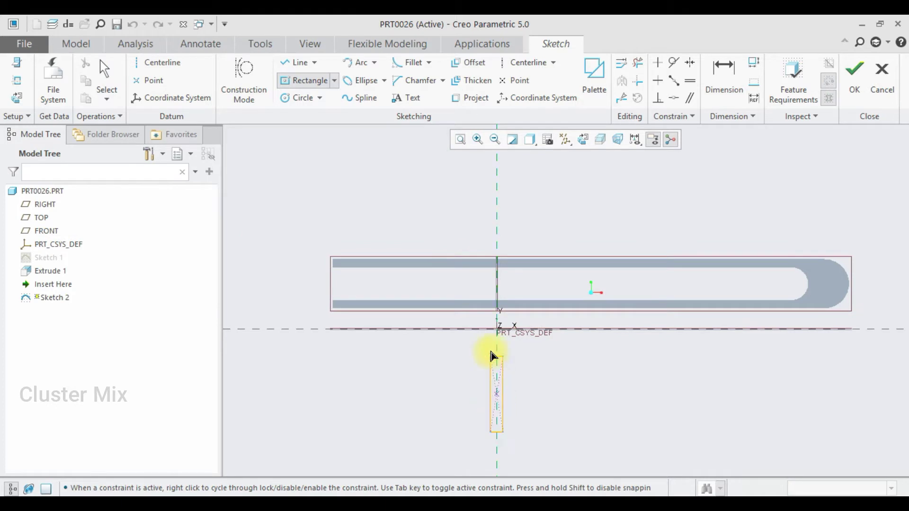
left_click(487, 310)
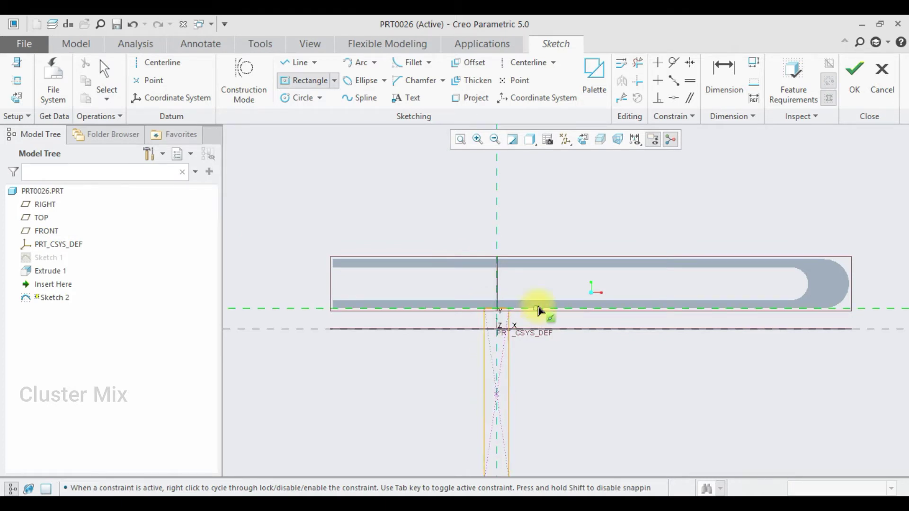
scroll(521, 228, "down", 3)
middle_click(512, 308)
scroll(517, 315, "up", 2)
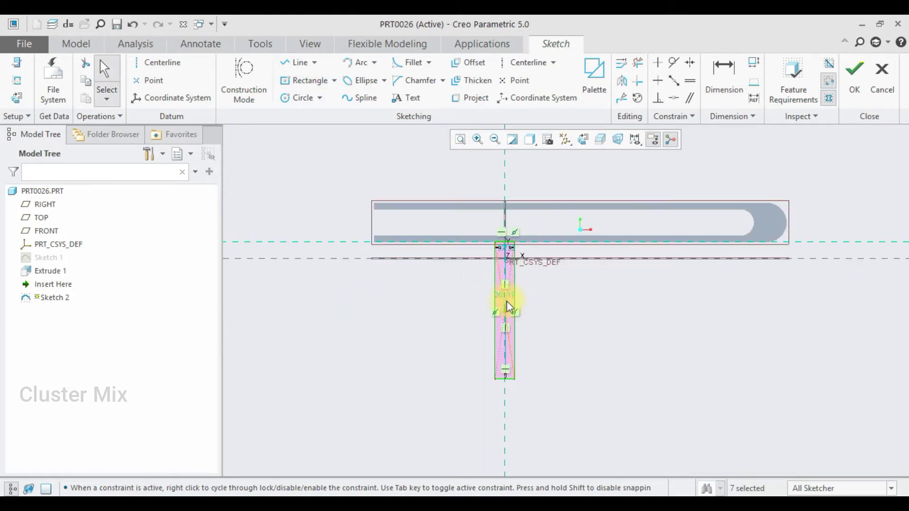
Step: Set the column rectangle's height to 400 mm and its width to 20 mm
double_click(505, 296)
type("400")
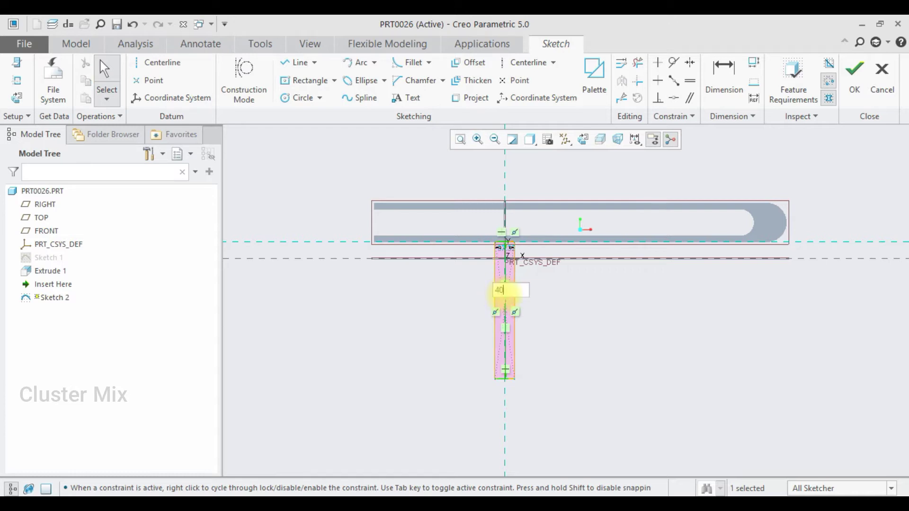
key("Return")
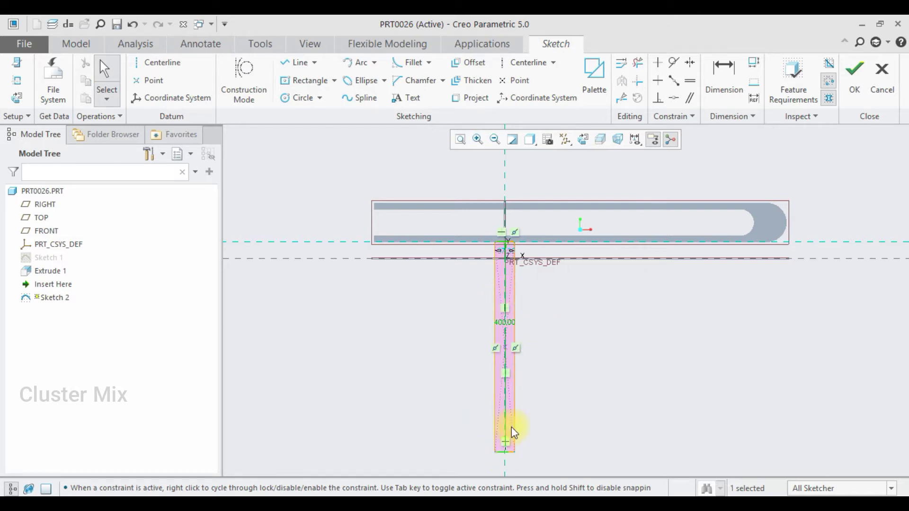
scroll(504, 248, "up", 4)
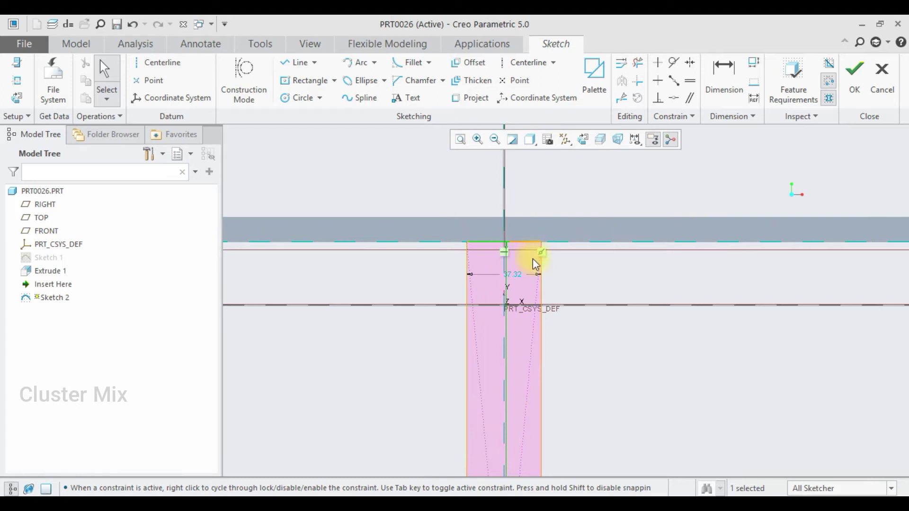
double_click(517, 281)
type("20")
key("Return")
scroll(436, 303, "down", 2)
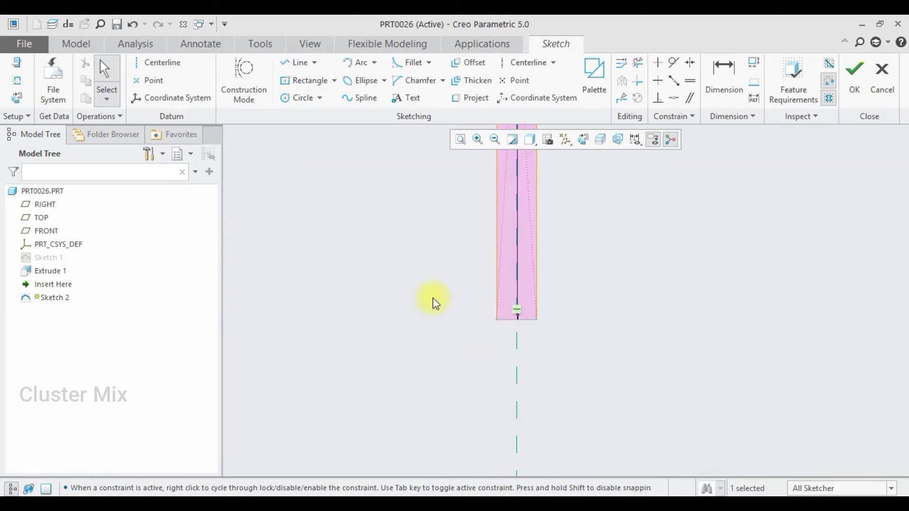
Step: Sketch a centre rectangle about 77 mm high directly under the column and set its width to 225 mm
left_click(297, 81)
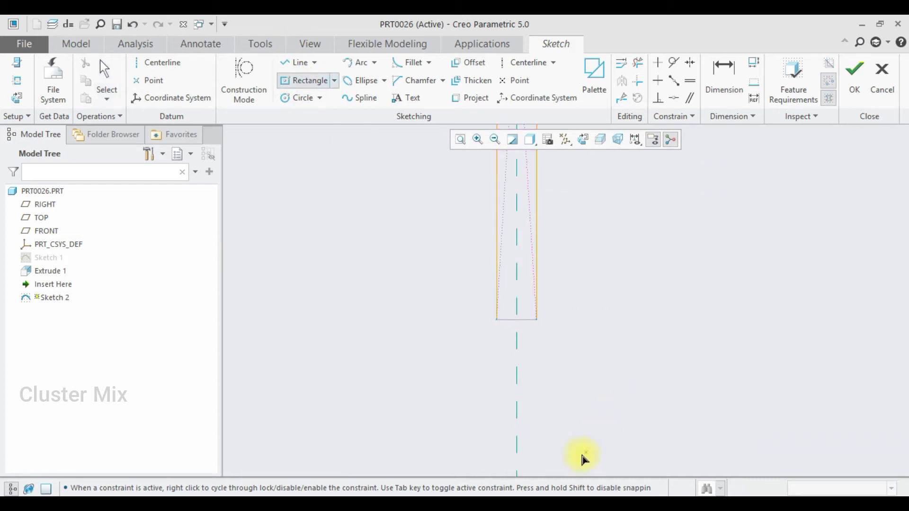
left_click(517, 382)
left_click(424, 320)
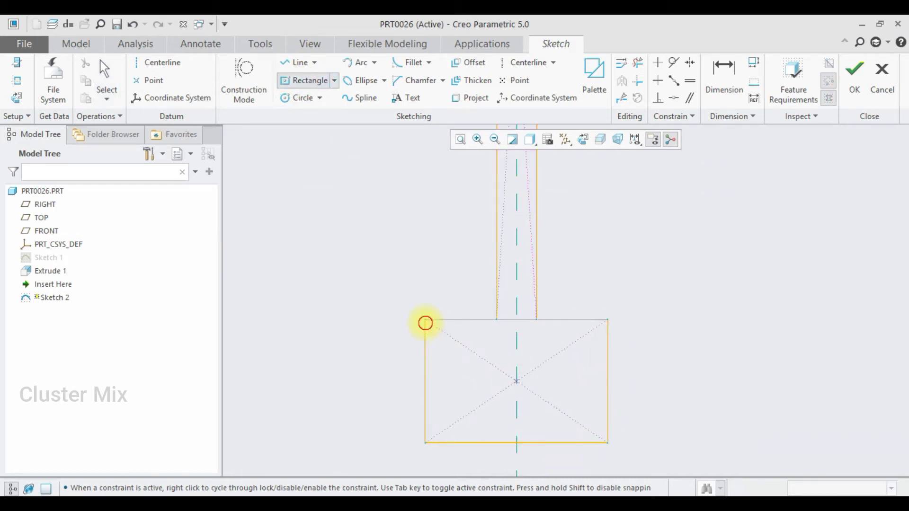
middle_click(505, 292)
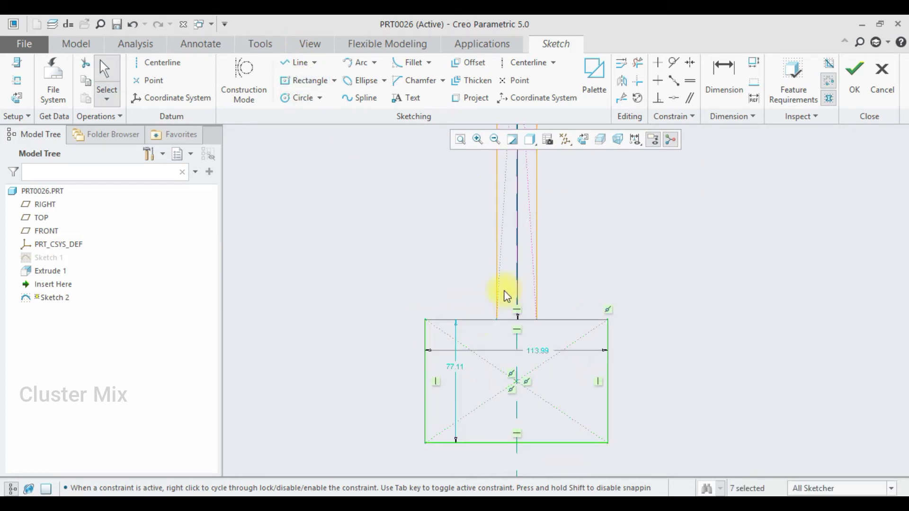
double_click(538, 351)
type("225")
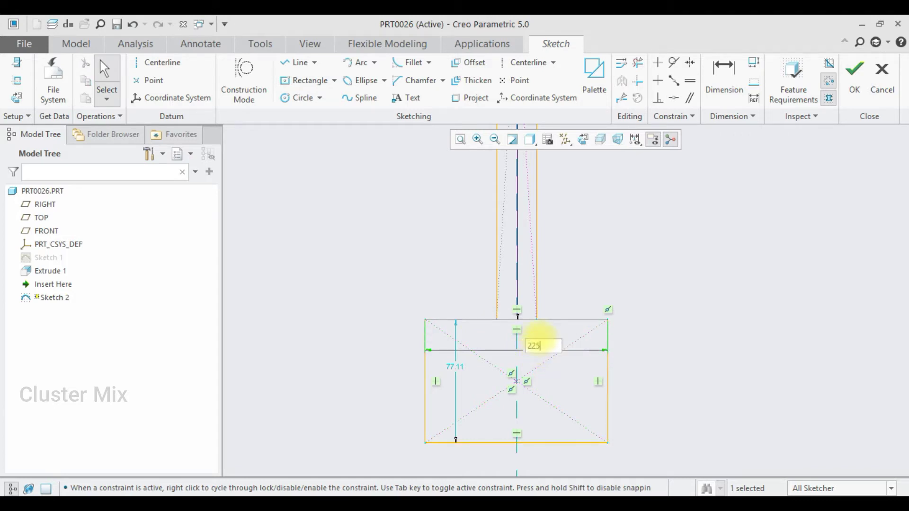
key("Return")
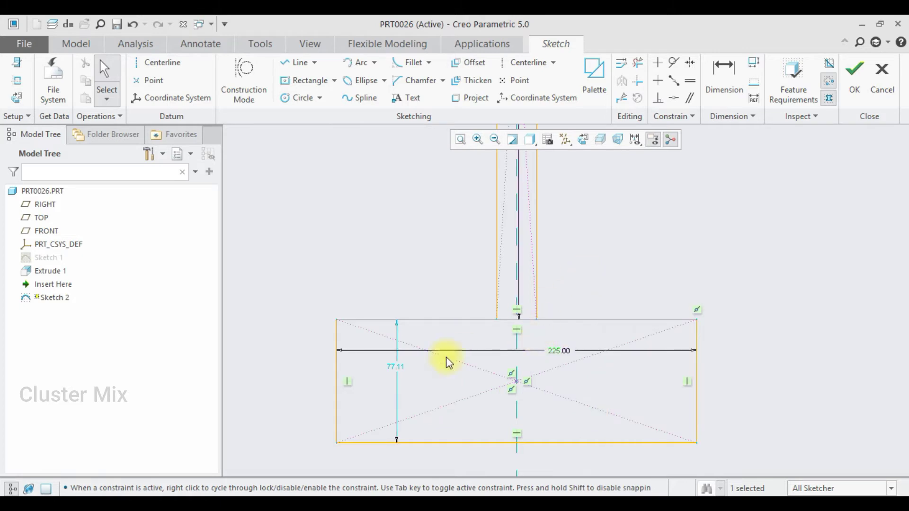
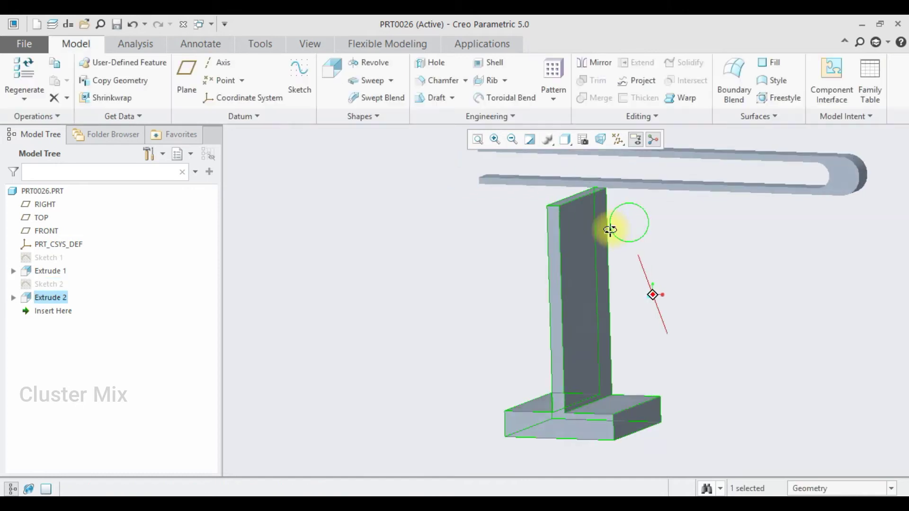
Step: Edit the column-and-base extrusion, setting its depth to 40 mm and reversing its direction
left_click(41, 299)
left_click(63, 217)
double_click(98, 82)
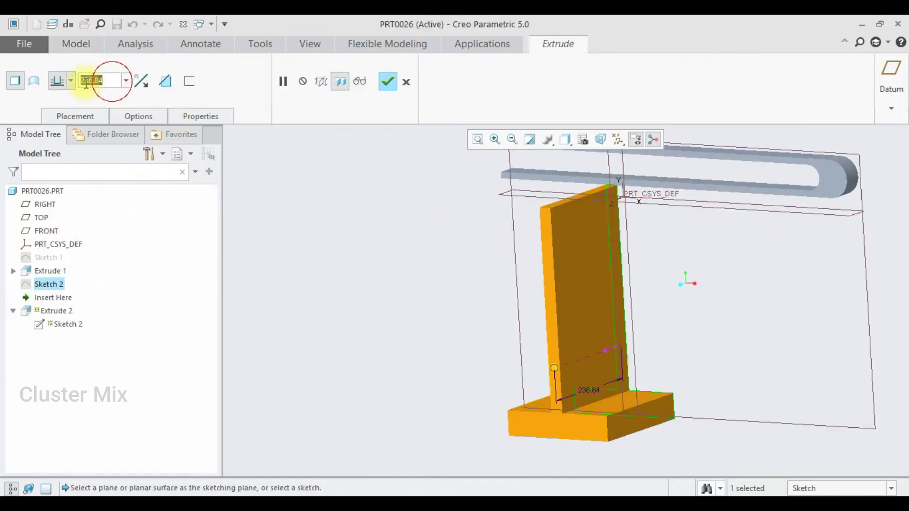
type("40")
key("Return")
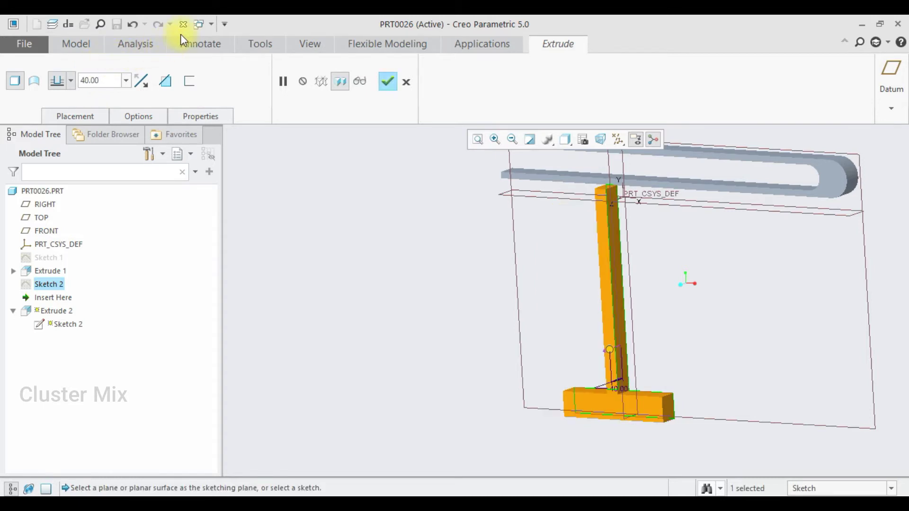
left_click(141, 81)
left_click(388, 82)
Step: On the column's front face, sketch a circle centred on the vertical reference line and set its diameter to 25 mm
scroll(637, 345, "down", 5)
left_click(645, 324)
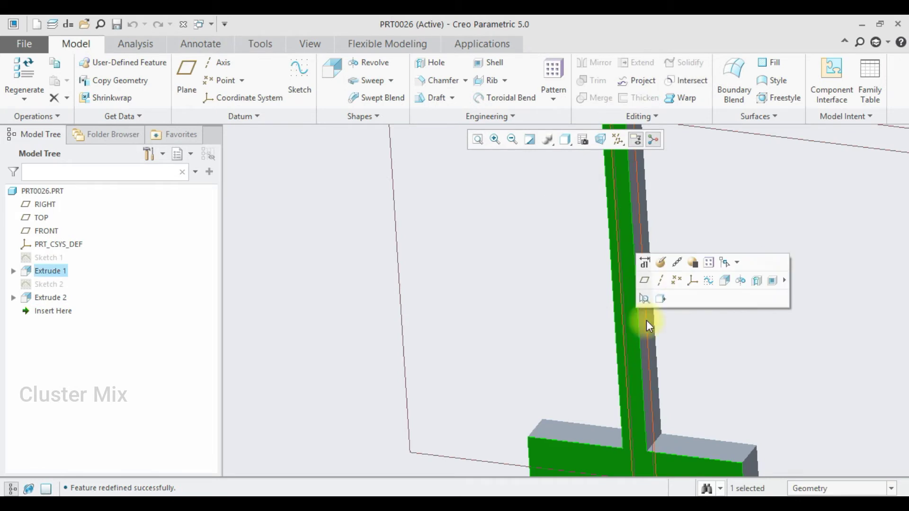
left_click(705, 283)
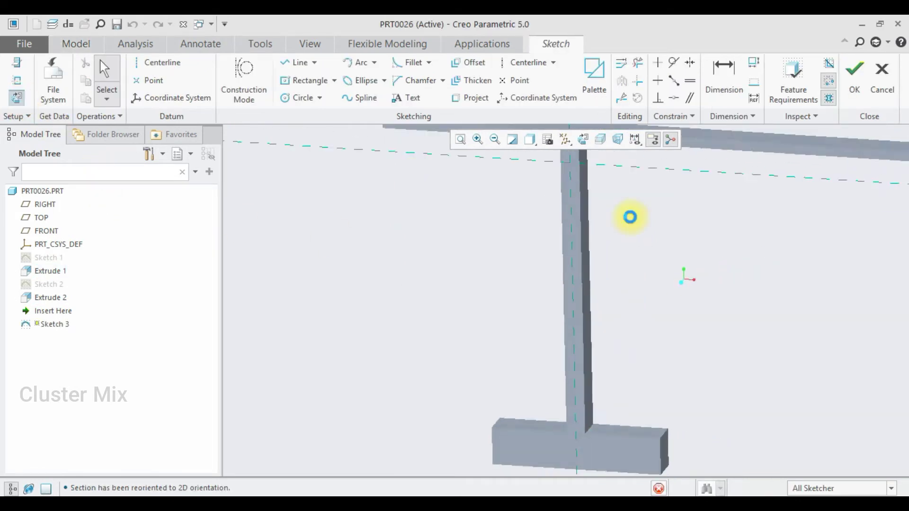
scroll(518, 340, "down", 2)
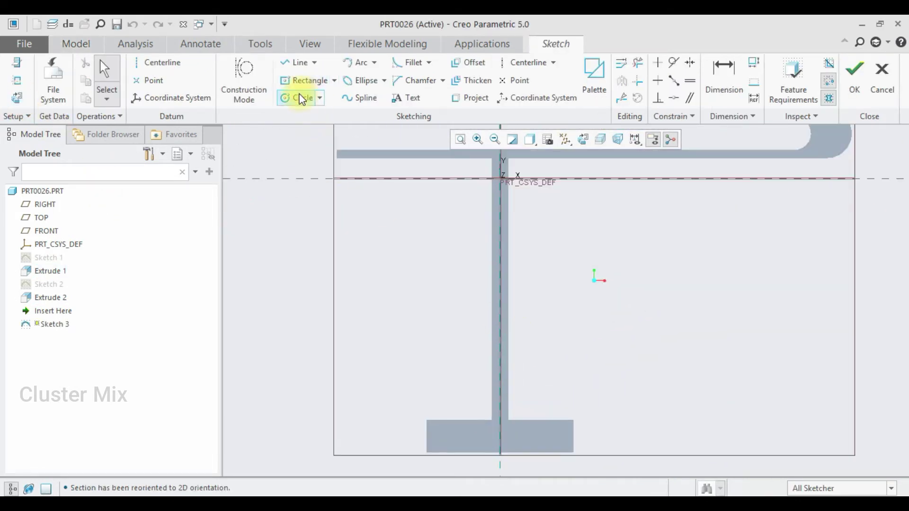
left_click(301, 98)
scroll(502, 341, "down", 1)
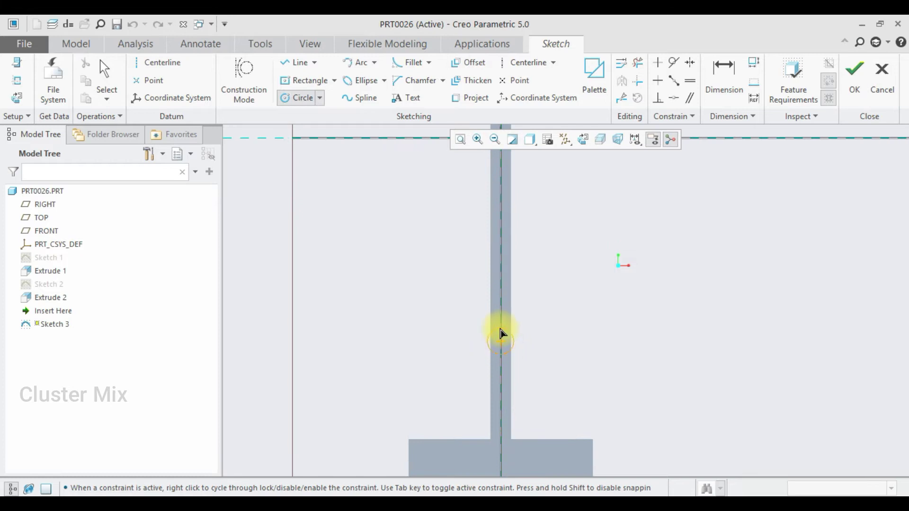
left_click(496, 332)
middle_click(484, 334)
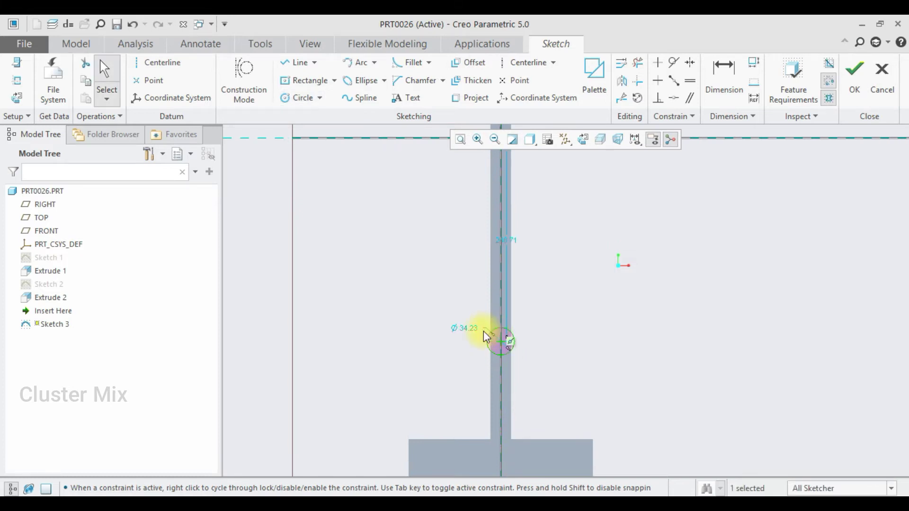
double_click(465, 333)
type("25")
key("Return")
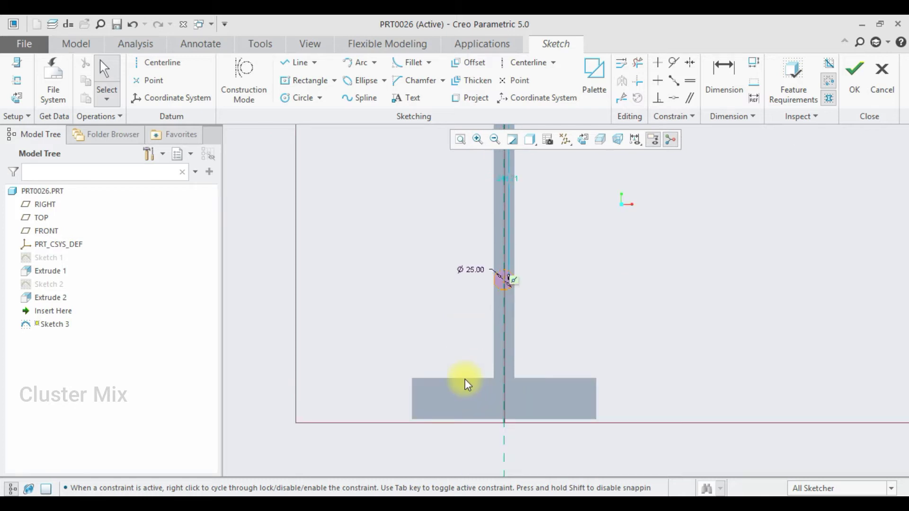
Step: Dimension the circle's centre 200 mm above the base's upper edge and finish the sketch
left_click(730, 95)
scroll(504, 282, "down", 3)
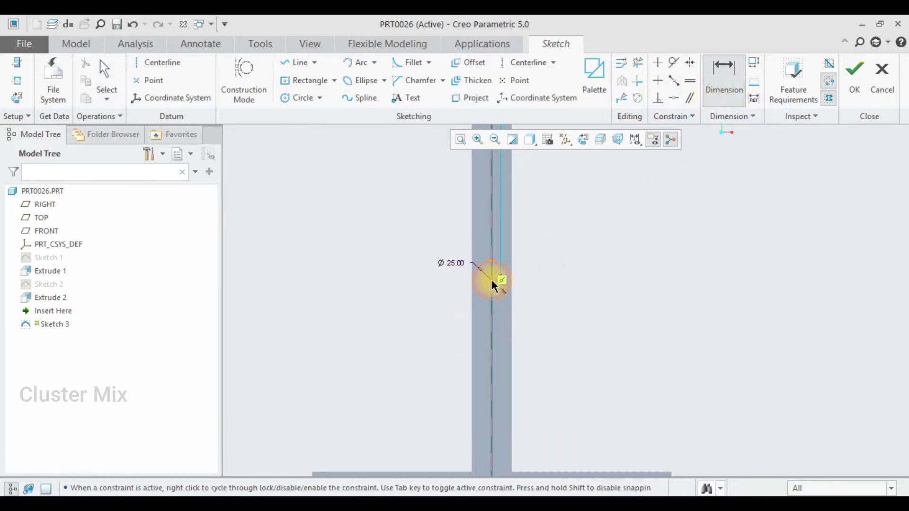
scroll(489, 305, "up", 3)
left_click(452, 378)
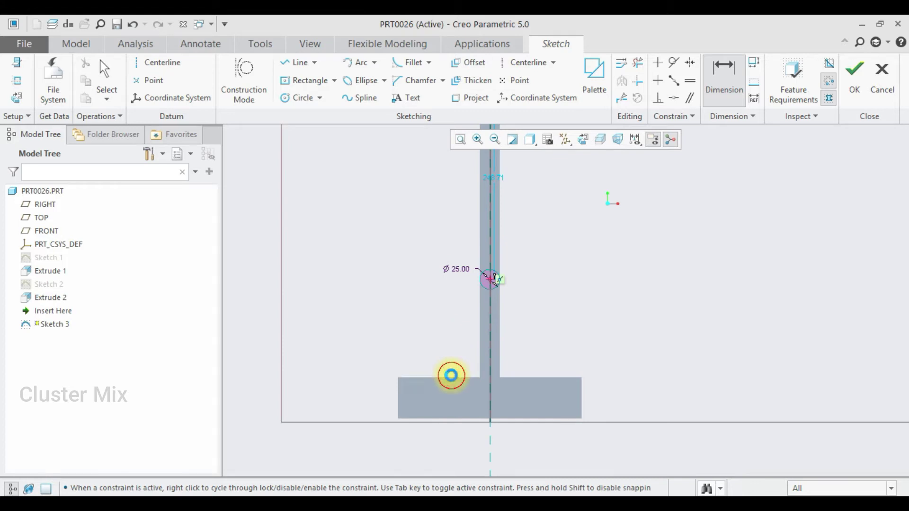
middle_click(458, 329)
type("200")
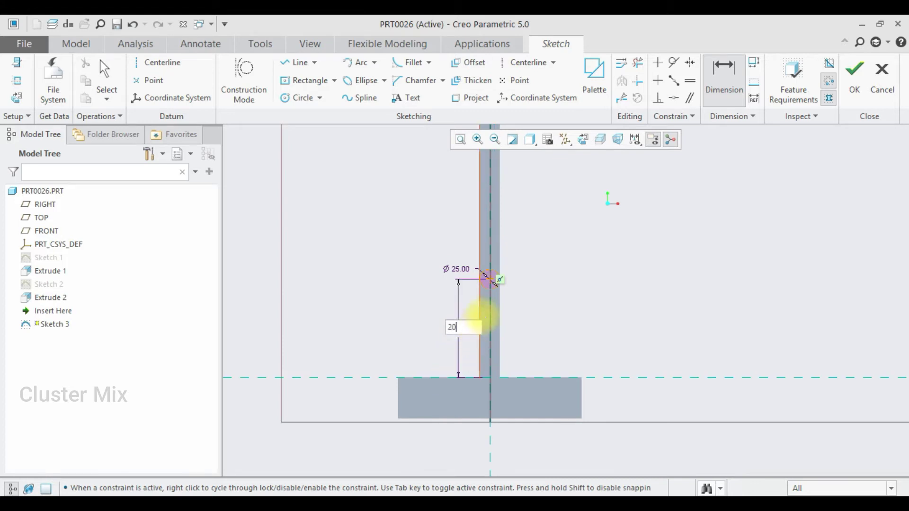
key("Return")
scroll(489, 358, "up", 4)
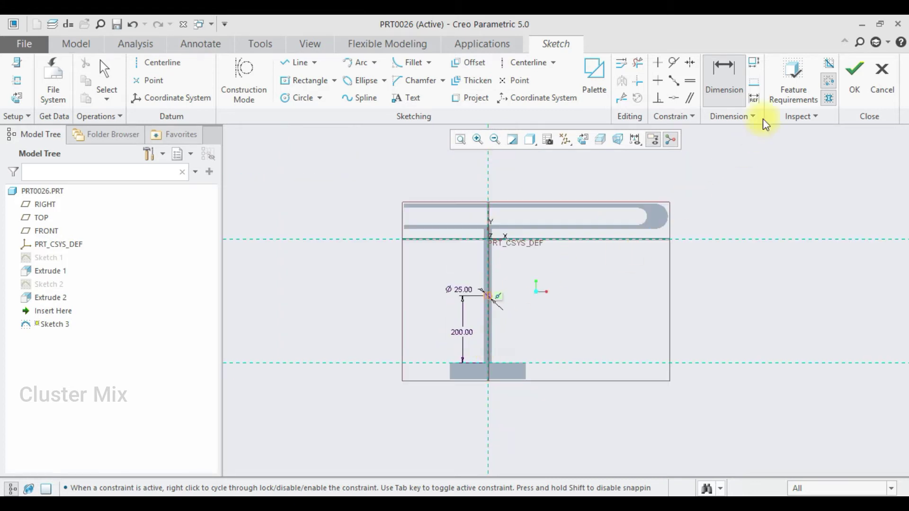
left_click(854, 76)
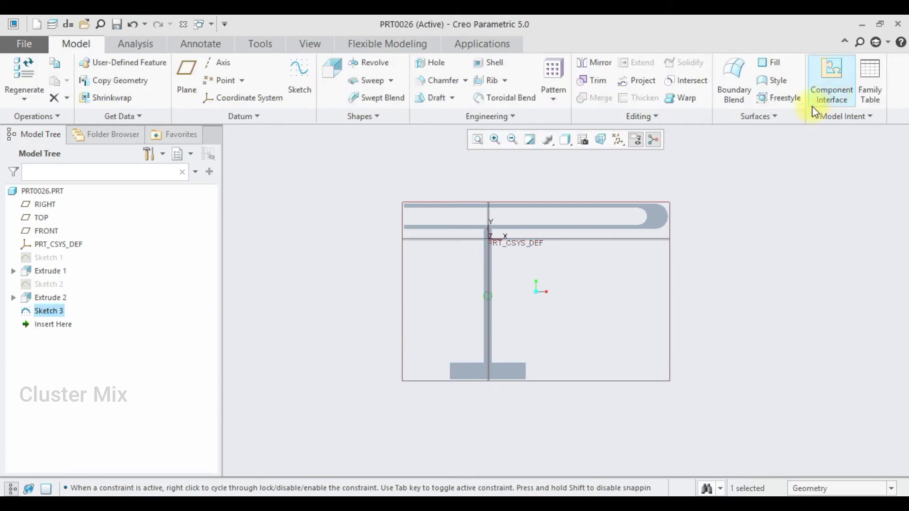
Step: Extrude the circle 50 mm to form a pin on the column
left_click(331, 71)
left_click(114, 84)
type("50")
key("Return")
middle_click(700, 238)
Step: On the base's front face, sketch a circle centred on the vertical reference line and set its diameter to 25 mm
middle_click_drag(700, 238, 515, 267)
scroll(474, 355, "down", 3)
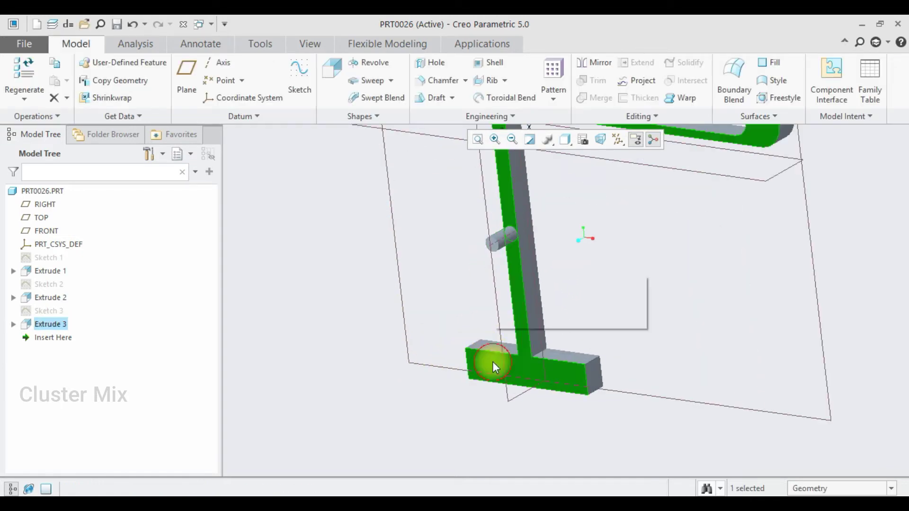
left_click(492, 361)
left_click(563, 303)
left_click(16, 97)
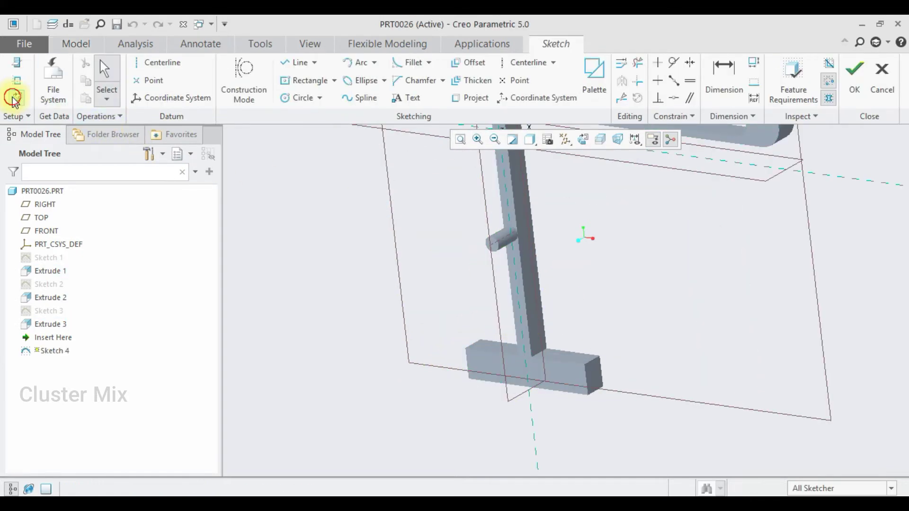
scroll(512, 411, "down", 3)
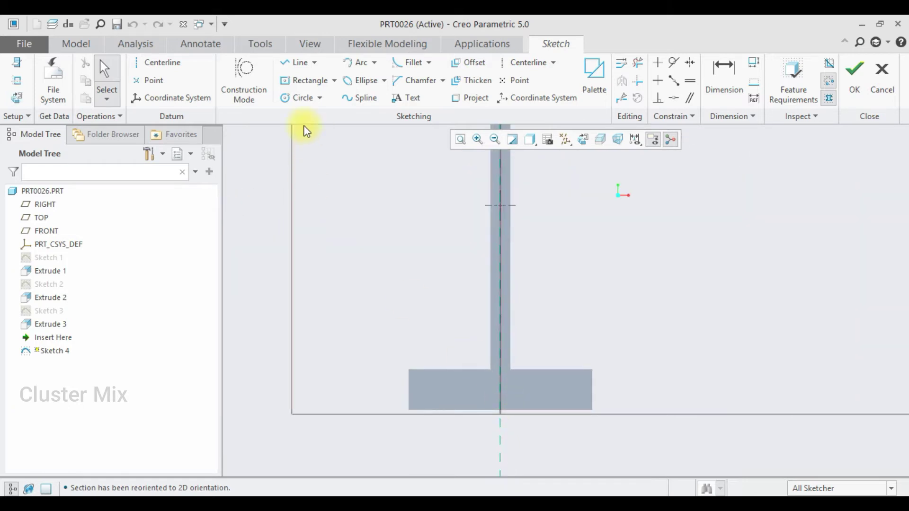
left_click(296, 98)
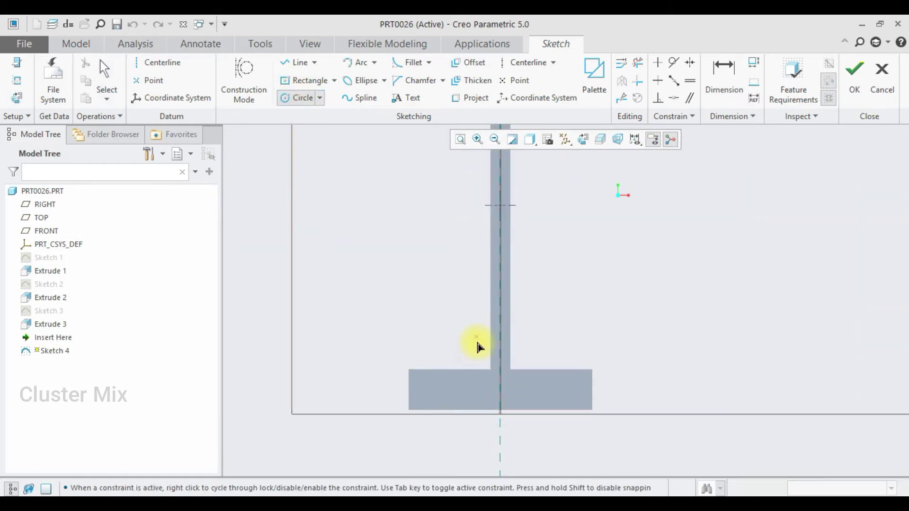
left_click(502, 380)
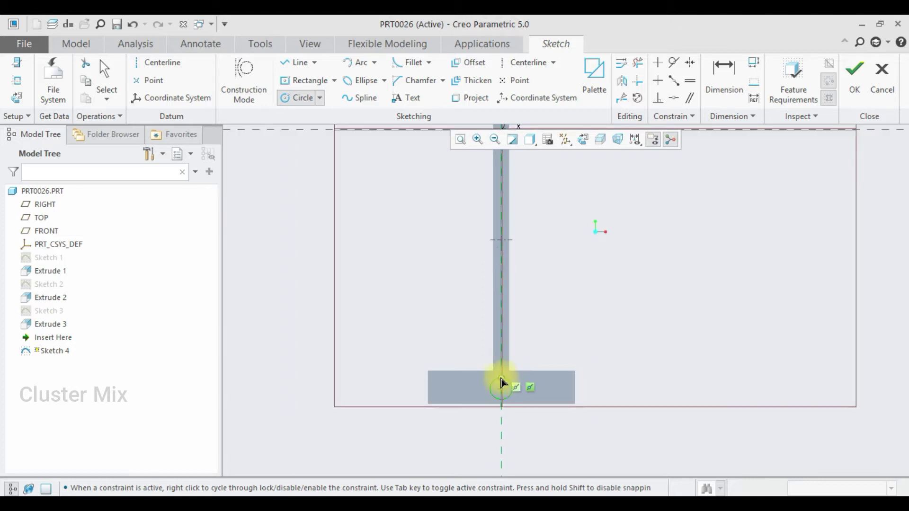
middle_click(496, 377)
scroll(488, 377, "down", 2)
double_click(470, 381)
type("25")
key("Return")
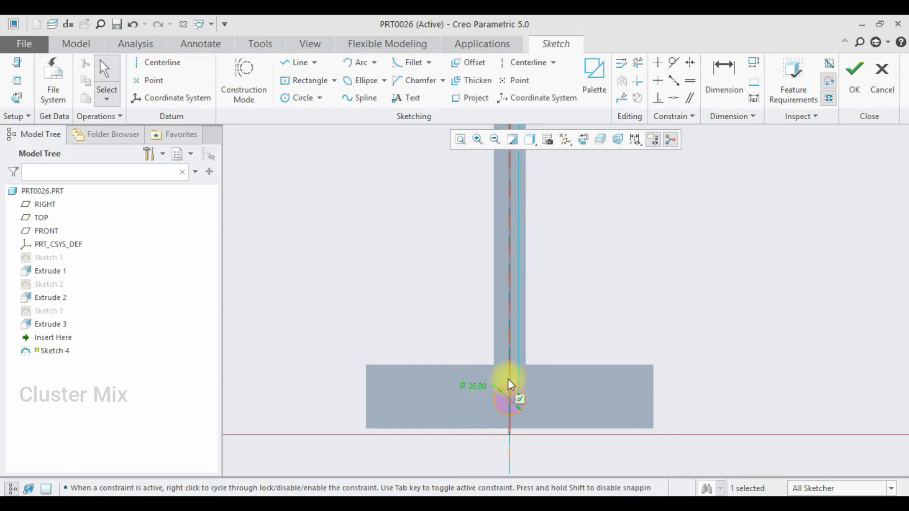
Step: Dimension the circle's centre 25 mm above the base's lower edge and finish the sketch
left_click(723, 79)
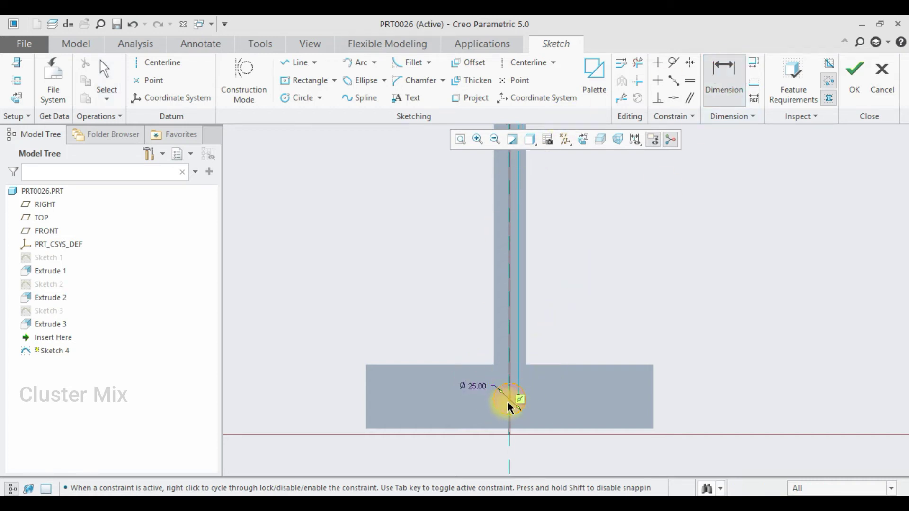
left_click(510, 404)
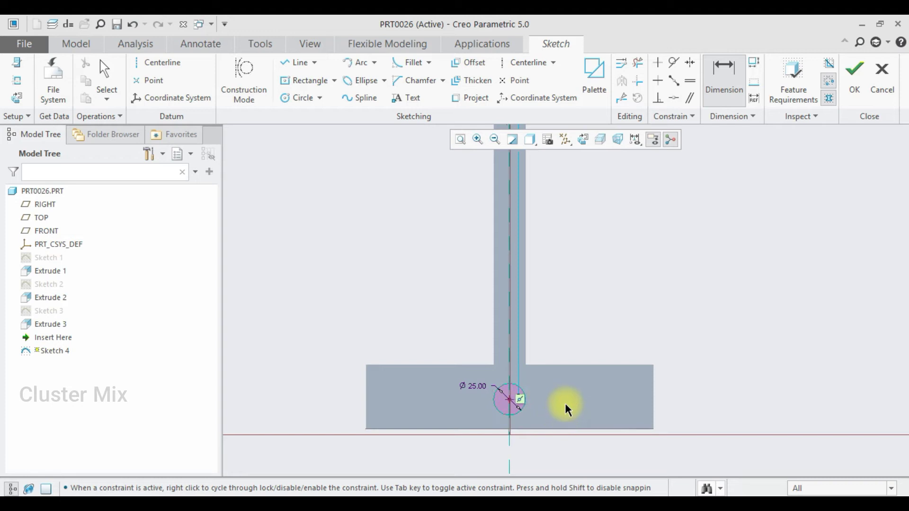
left_click(547, 429)
middle_click(548, 401)
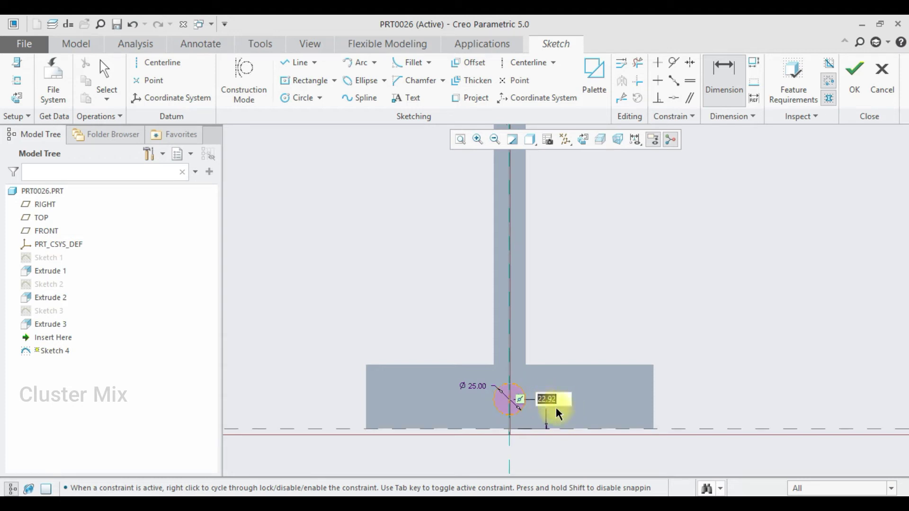
type("25")
key("Return")
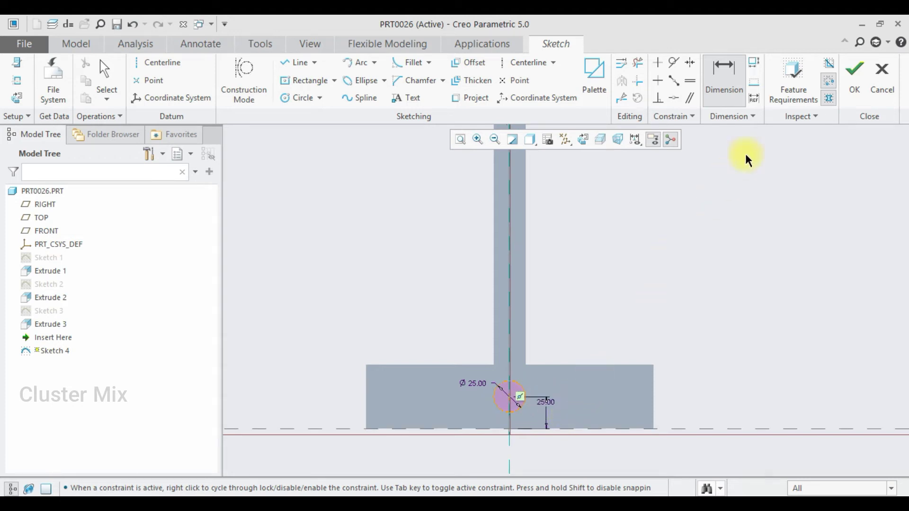
left_click(856, 90)
Step: Extrude the circle on the base 120 mm to form a second pin
left_click(334, 79)
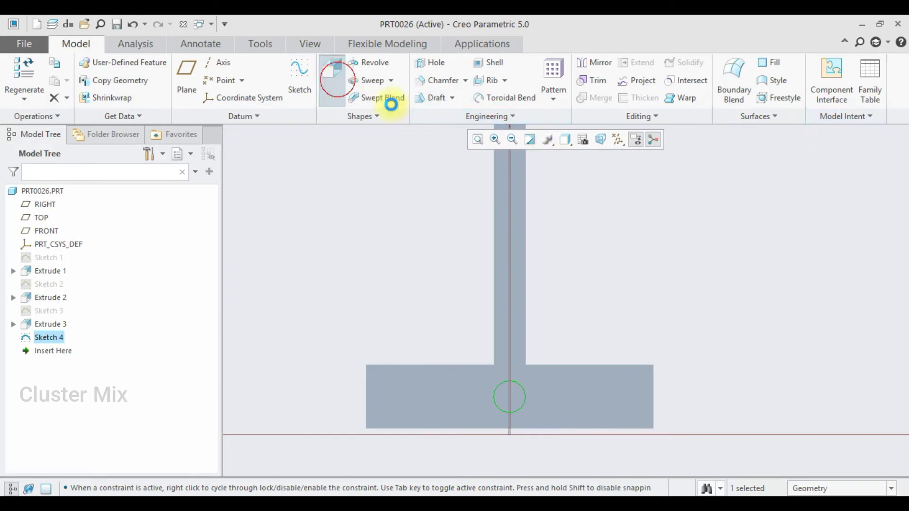
double_click(103, 81)
type("120")
key("Return")
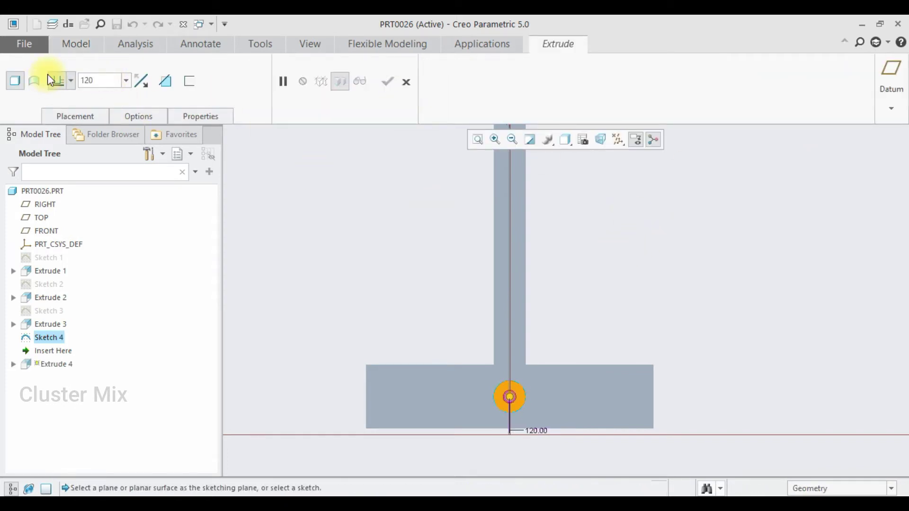
left_click(386, 88)
middle_click_drag(758, 221, 714, 240)
scroll(743, 171, "down", 5)
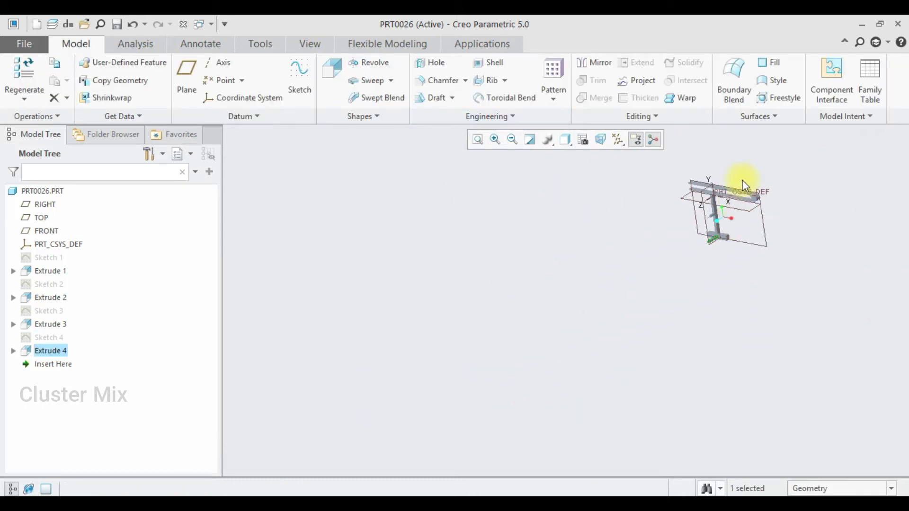
scroll(742, 189, "up", 3)
left_click(743, 205)
Step: Start saving a copy of the part and create a new folder named "shaper mechanism" on the Desktop for it
left_click(20, 45)
left_click(36, 133)
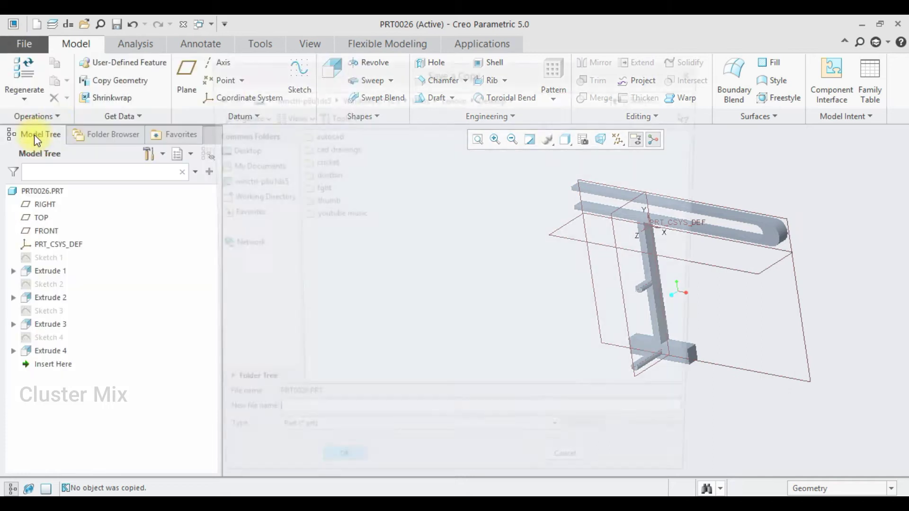
left_click(244, 148)
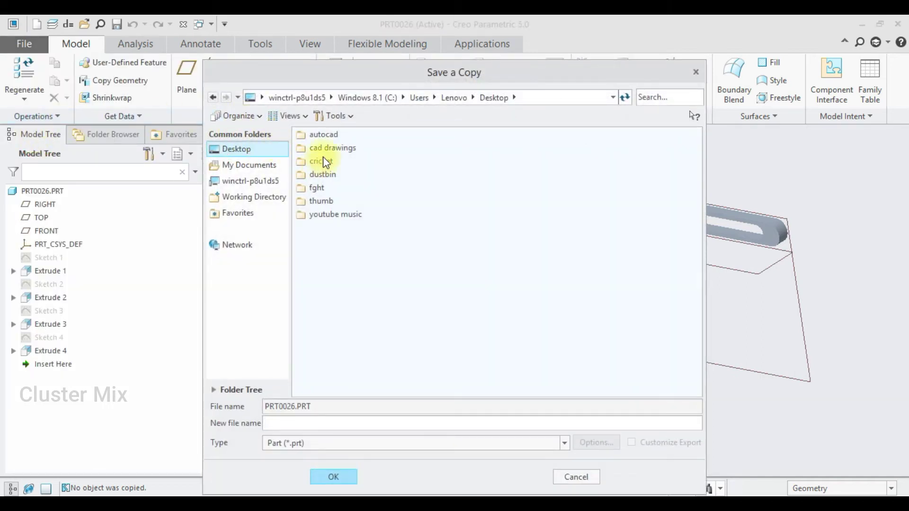
right_click(387, 289)
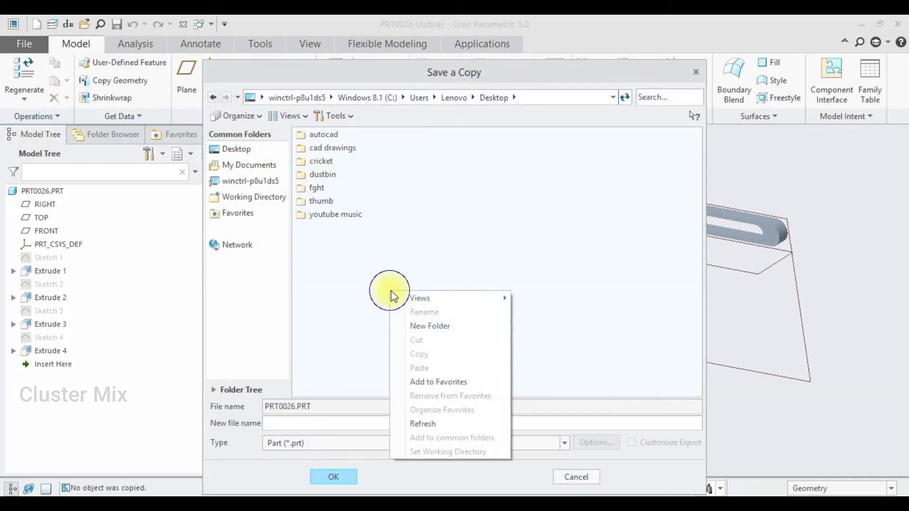
left_click(429, 327)
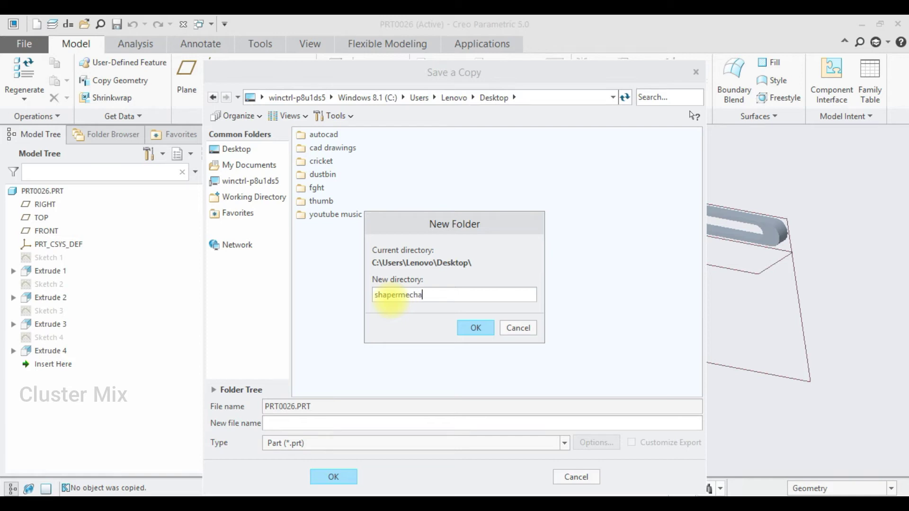
type("shaper mechanism")
left_click(473, 328)
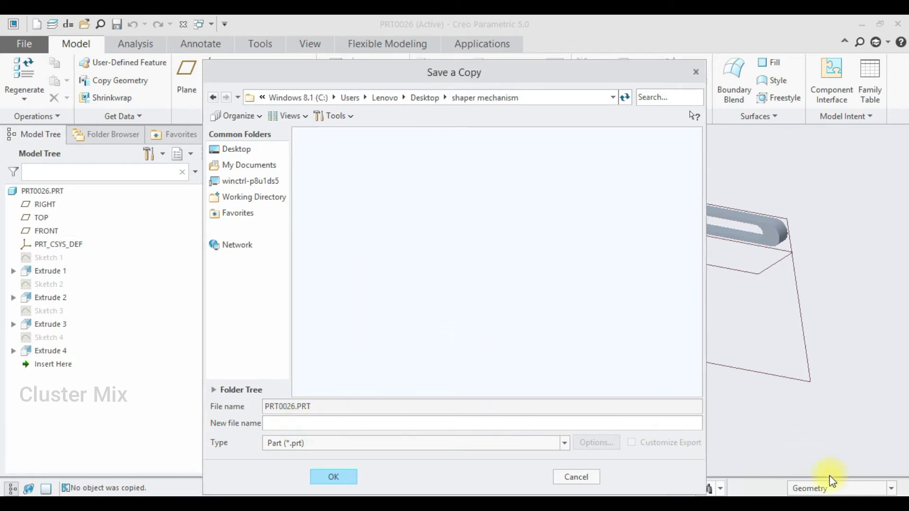
Step: Save the part copy as "baseprt" in the new folder and close the part
left_click(844, 477)
left_click(320, 424)
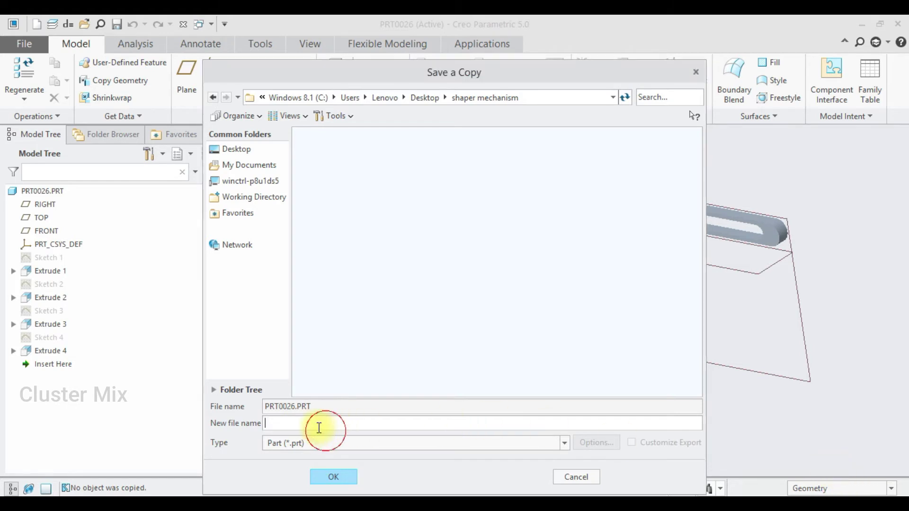
type("baseprt")
key("Return")
left_click(183, 25)
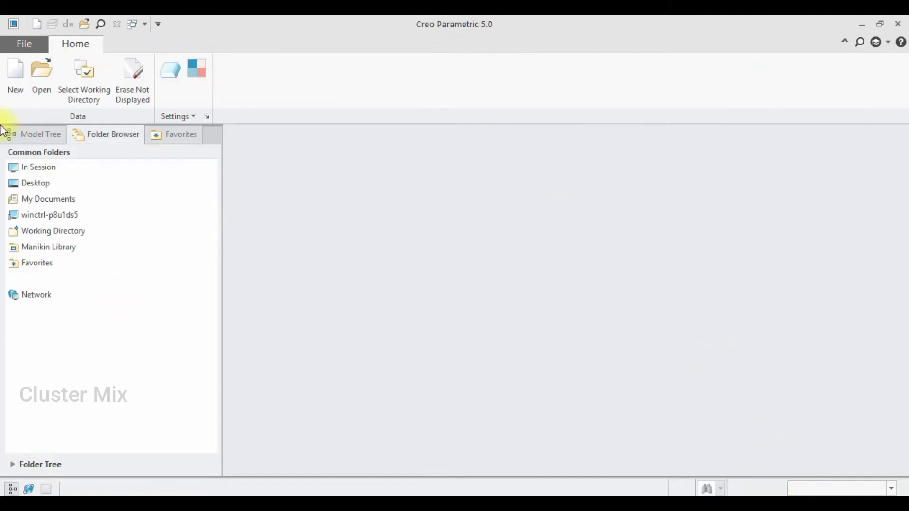
Step: Create a new solid part named prt0027 from the mmns_part_solid template instead of the default one
left_click(16, 76)
left_click(356, 378)
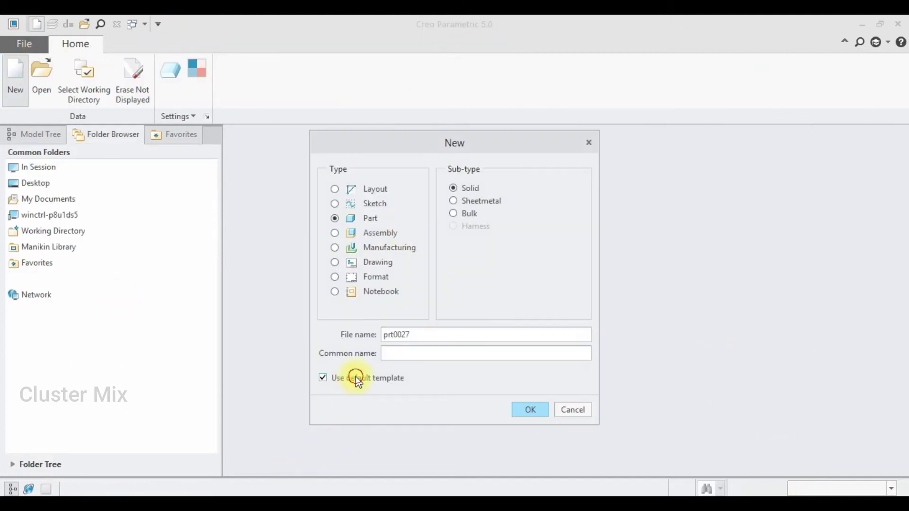
left_click(521, 409)
mouse_move(560, 199)
left_mouse_down()
mouse_move(566, 207)
mouse_move(555, 215)
left_mouse_up()
left_click(379, 211)
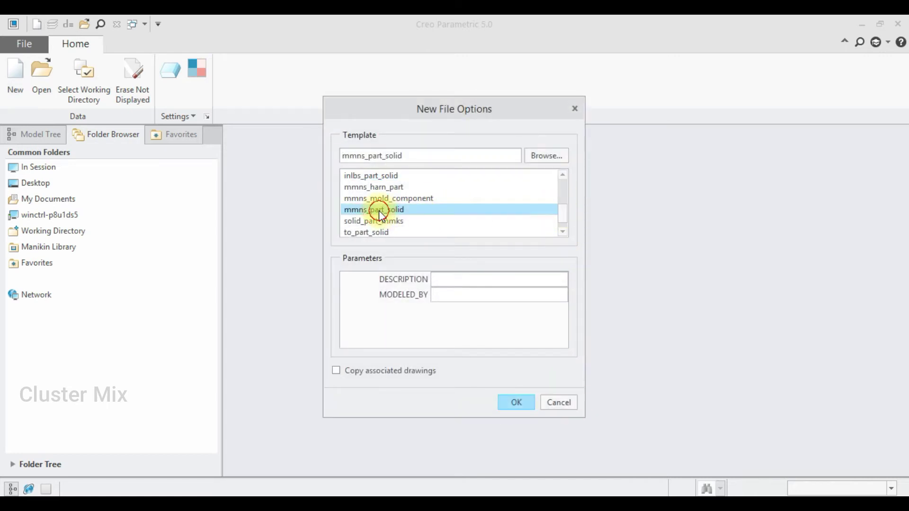
left_click(379, 211)
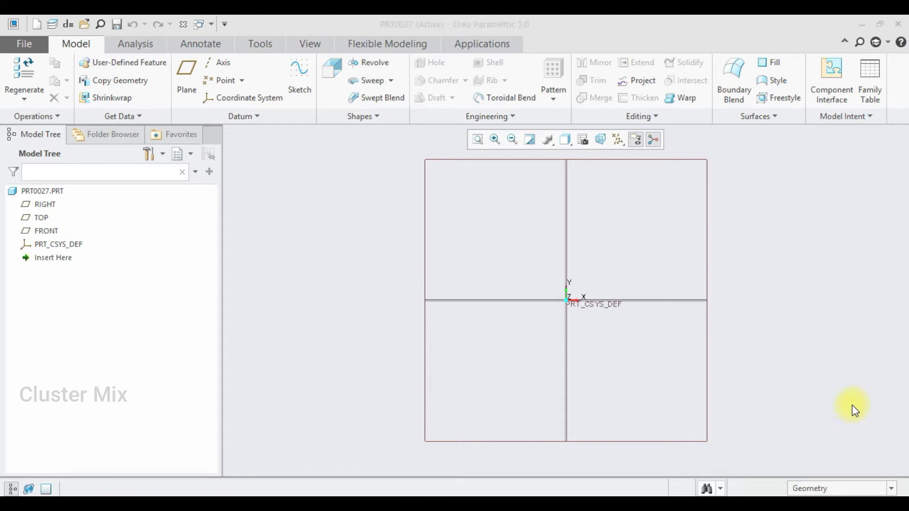
Step: On the FRONT plane, sketch a centre rectangle about 317 by 81 mm with its centre on the horizontal reference line
left_click(48, 231)
left_click(61, 172)
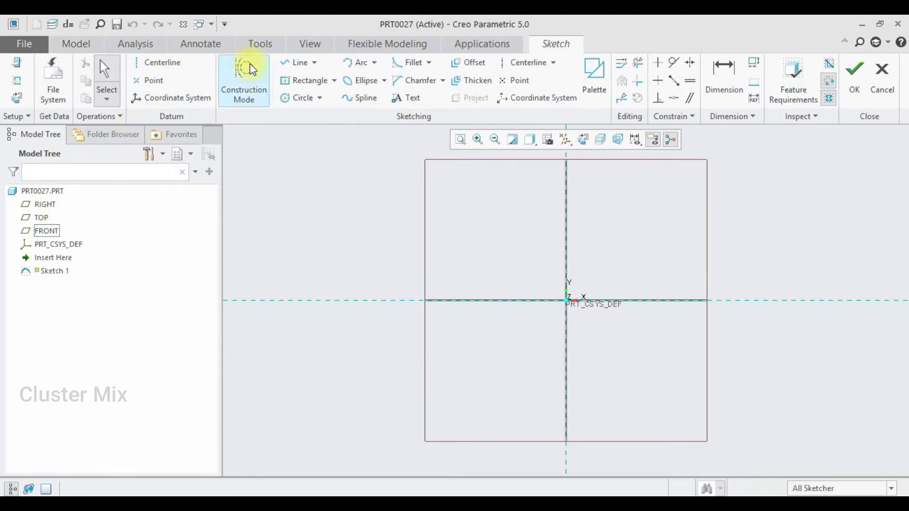
left_click(299, 82)
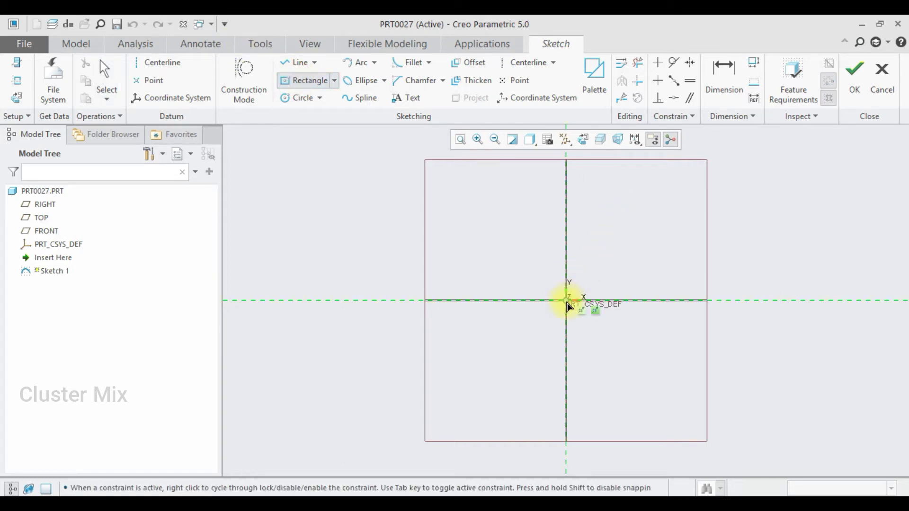
left_click(538, 305)
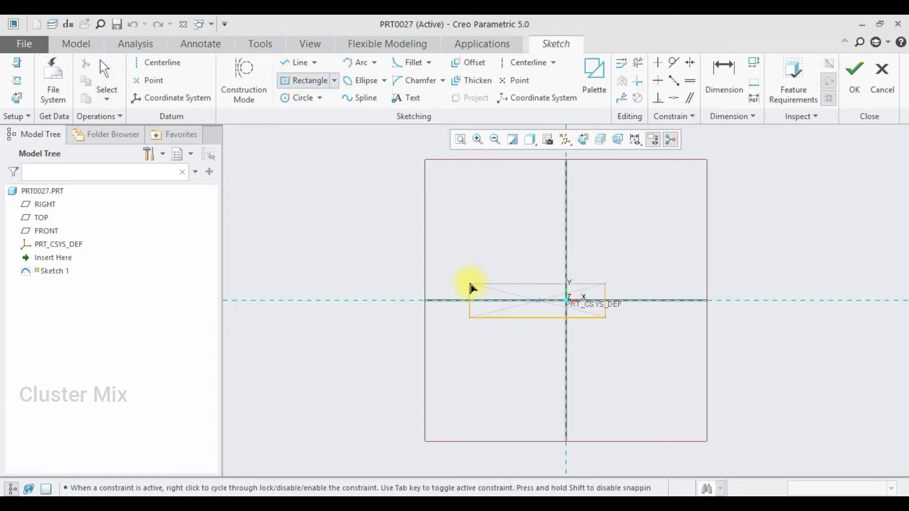
left_click(449, 279)
middle_click(522, 265)
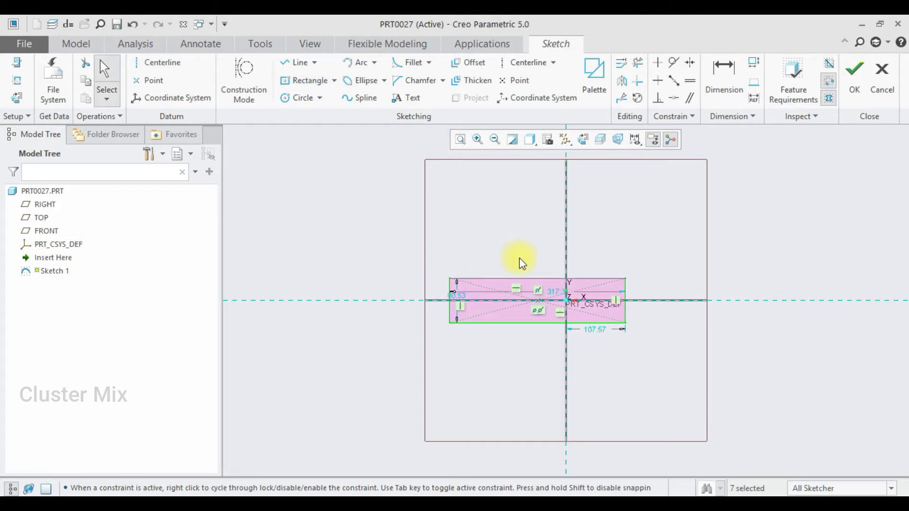
Step: Set the rectangle's width to 750 mm and its height to 50 mm
scroll(508, 306, "down", 2)
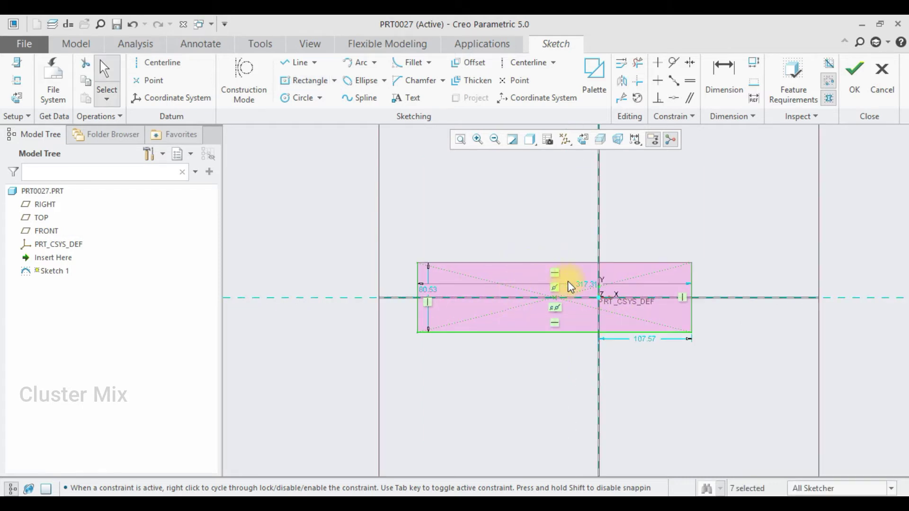
double_click(583, 284)
type("750")
key("Return")
scroll(637, 283, "up", 3)
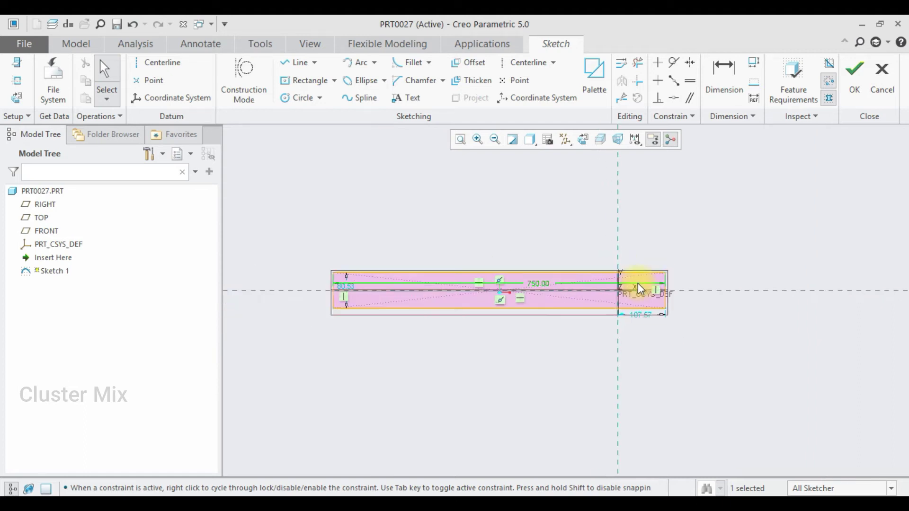
scroll(377, 287, "down", 2)
left_click_drag(435, 288, 433, 282)
scroll(433, 326, "up", 2)
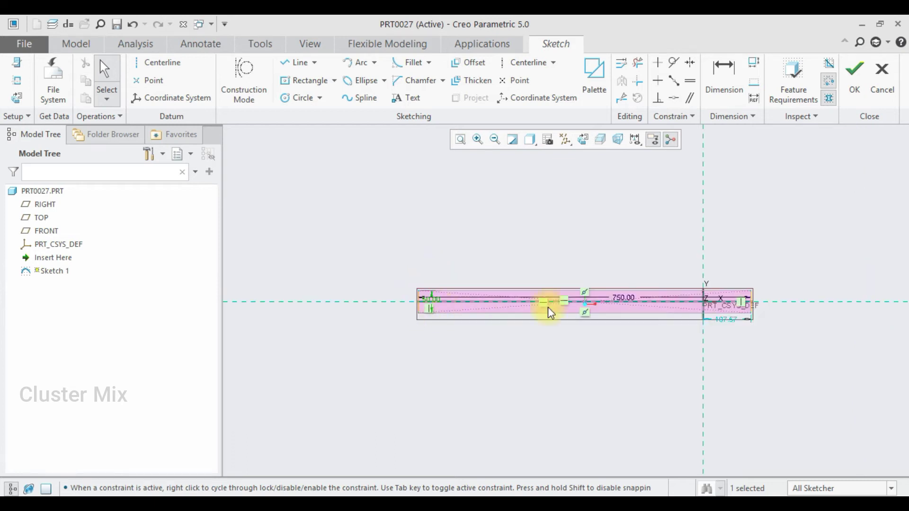
scroll(598, 315, "down", 2)
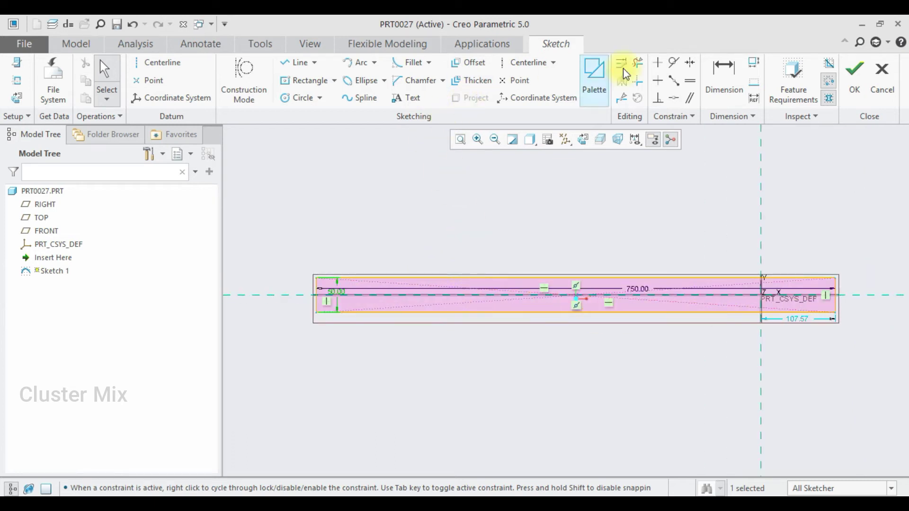
Step: Dimension the rectangle's left edge 225 mm from the vertical reference line
left_click(719, 79)
left_click(326, 305)
left_click(770, 300)
middle_click(626, 340)
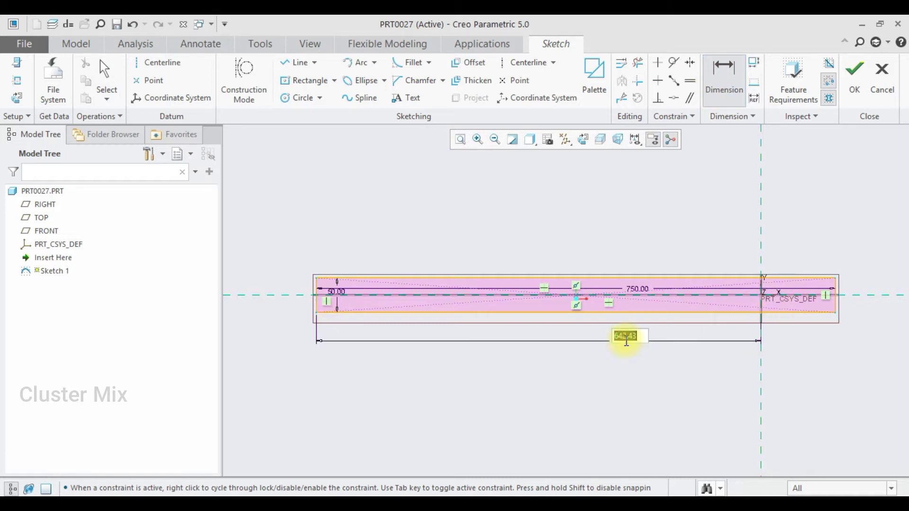
type("225")
key("Return")
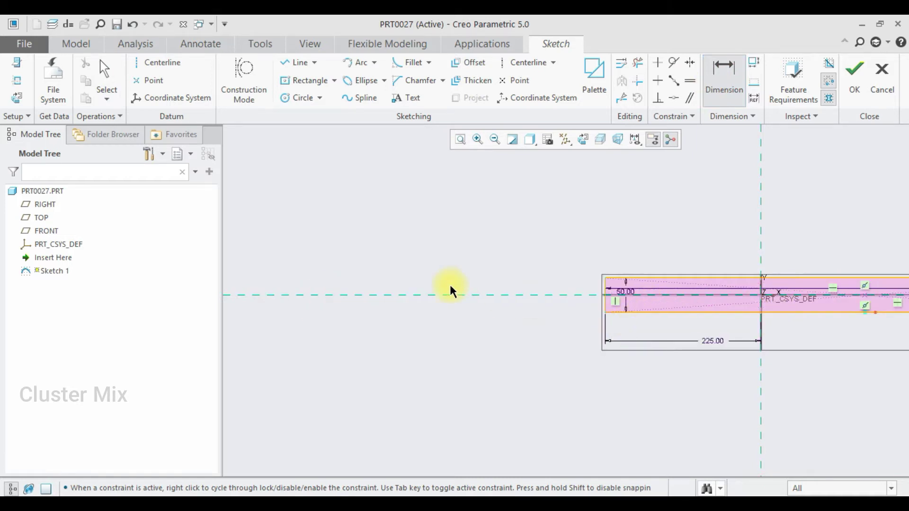
scroll(478, 281, "up", 3)
scroll(665, 263, "down", 2)
scroll(585, 277, "down", 1)
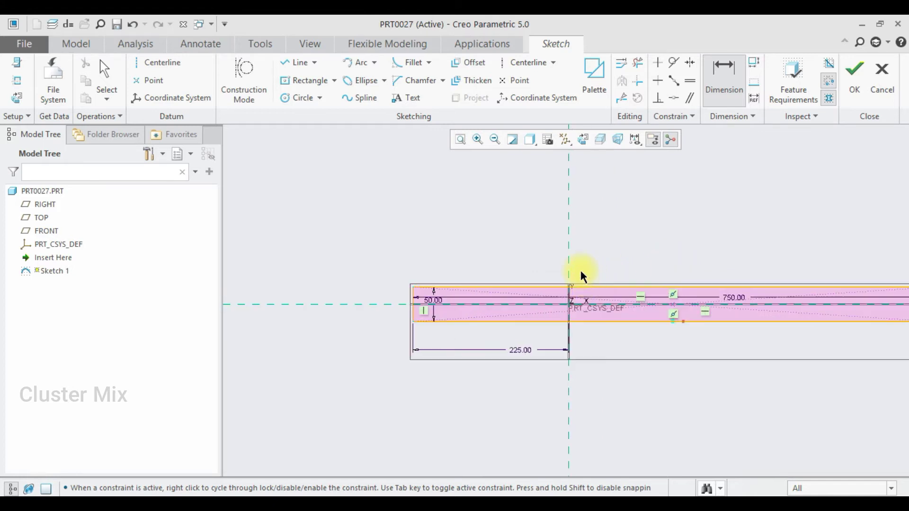
scroll(415, 271, "up", 2)
scroll(749, 276, "down", 2)
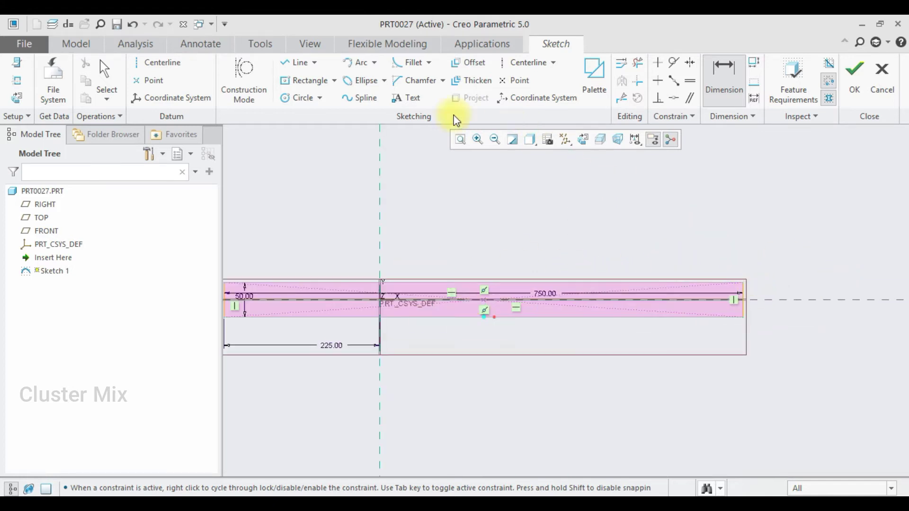
Step: Sketch a circle centred on the midpoint of the rectangle's right edge, with its radius reaching the edge's corner
left_click(299, 101)
left_click(743, 300)
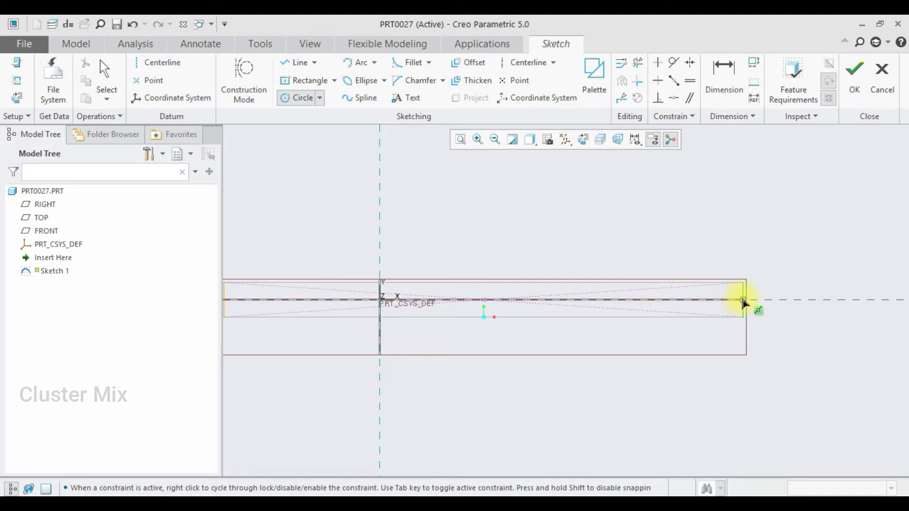
left_click(743, 286)
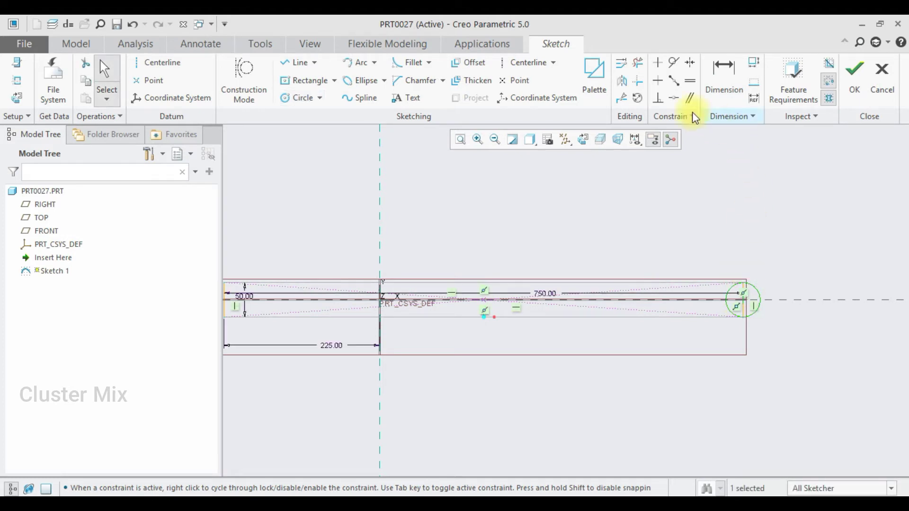
Step: Trim away the circle's inner half and the rectangle's right edge to leave a rounded end
left_click(638, 62)
scroll(738, 293, "down", 1)
scroll(738, 293, "down", 2)
left_click_drag(747, 290, 678, 316)
left_click_drag(722, 341, 744, 336)
middle_click(754, 290)
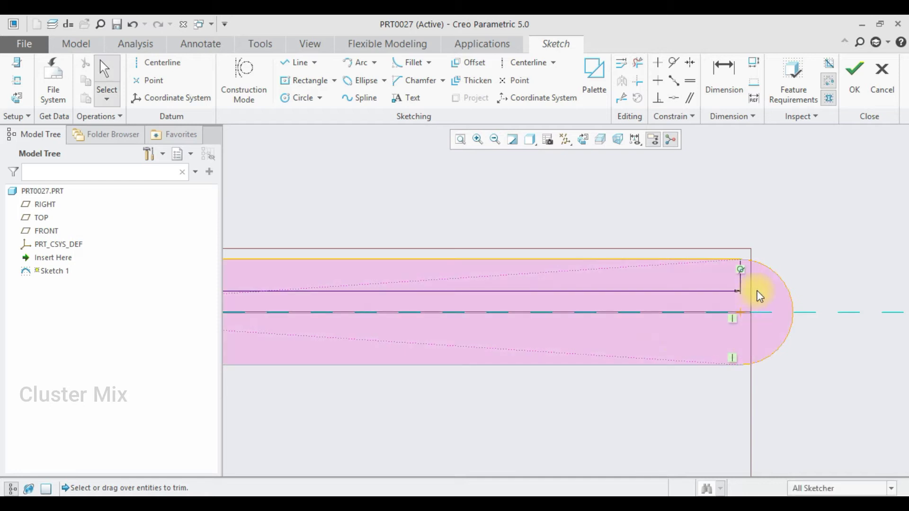
Step: Sketch a V of two lines about 36 mm wide and 35 mm deep below the bar, starting at its lower left corner
key("ctrl+d")
scroll(290, 298, "down", 3)
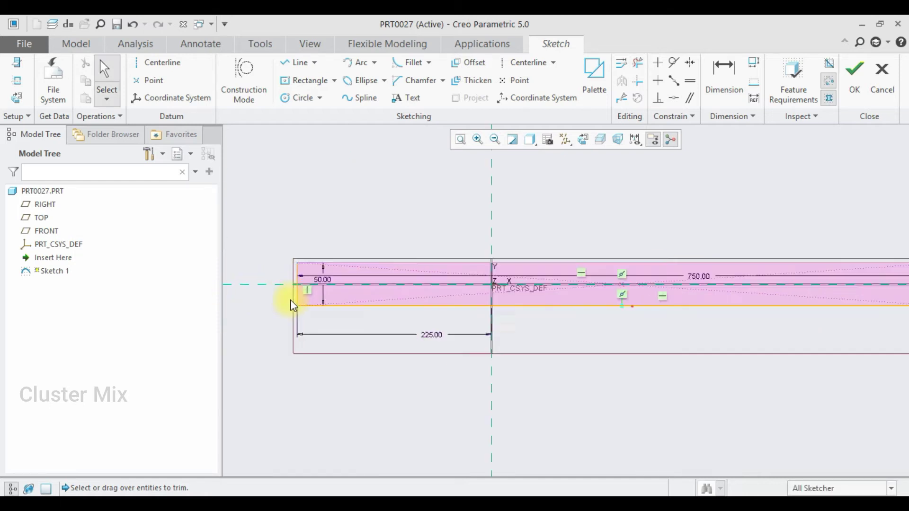
left_click(298, 63)
left_click(301, 309)
left_click(327, 356)
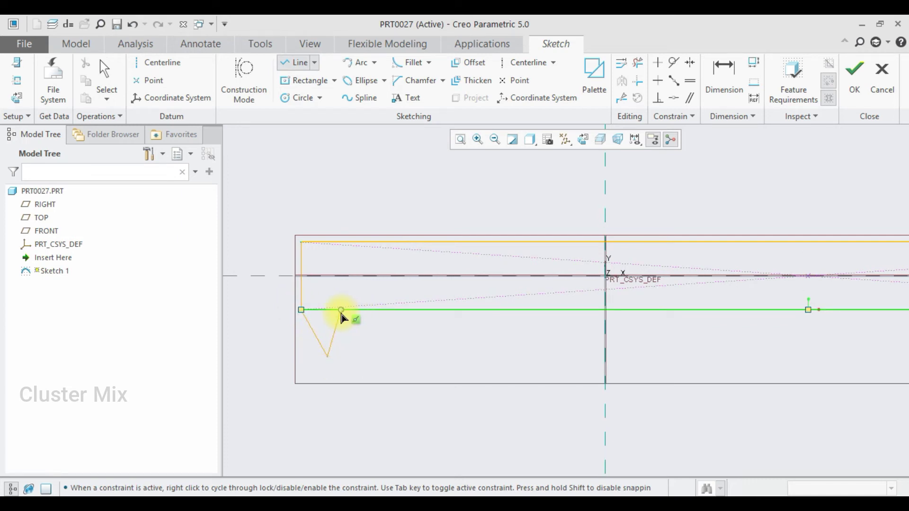
key("ctrl+z")
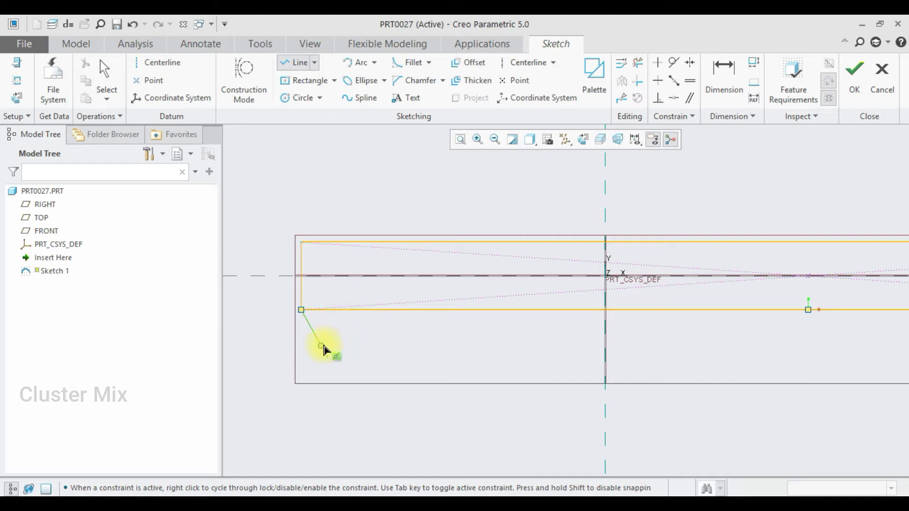
left_click(353, 310)
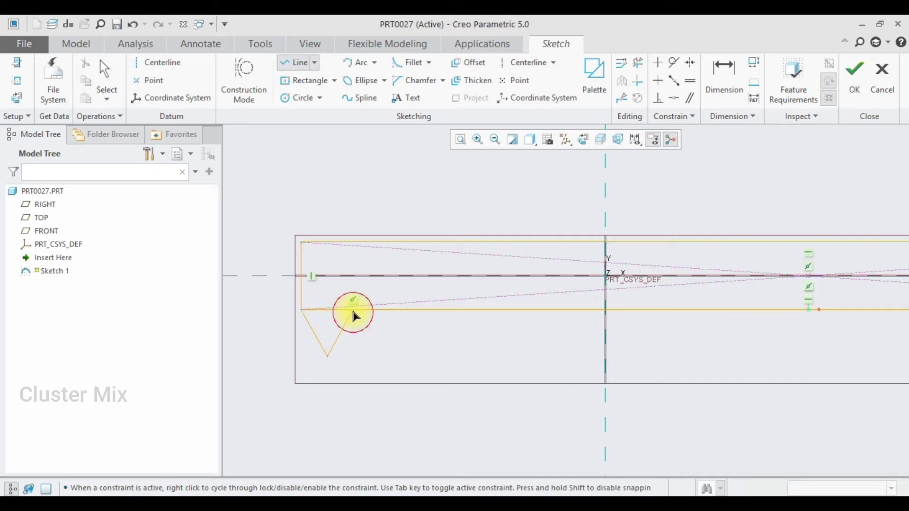
middle_click(353, 313)
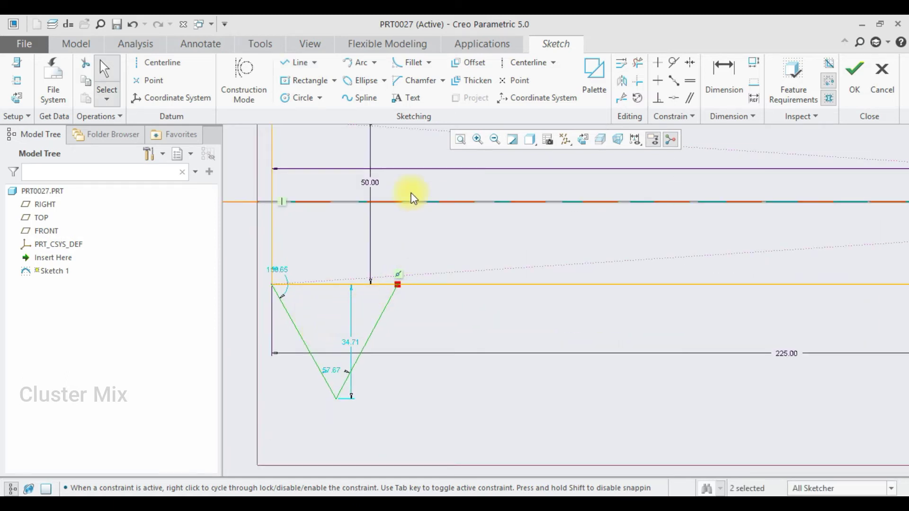
Step: Trim the bar's bottom edge across the V's opening and set the V's width to 45 mm
left_click(638, 62)
middle_click(374, 244)
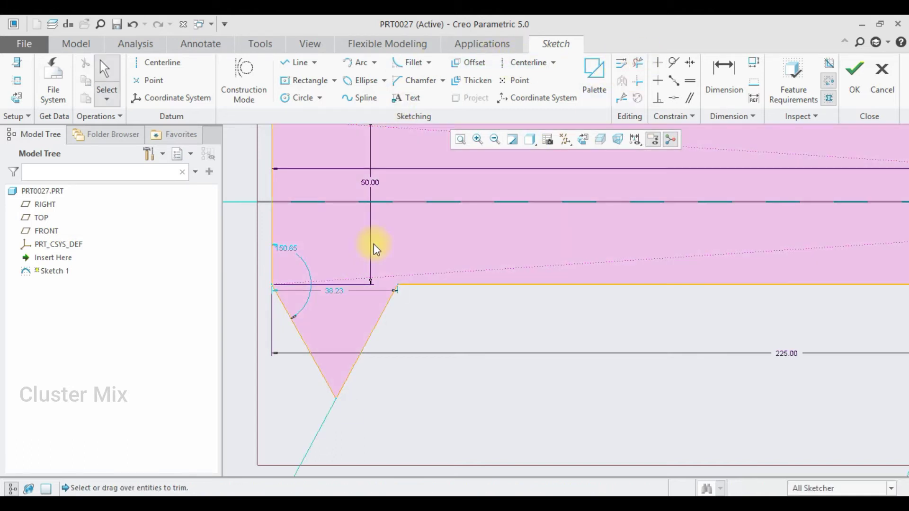
double_click(333, 290)
type("45")
key("Return")
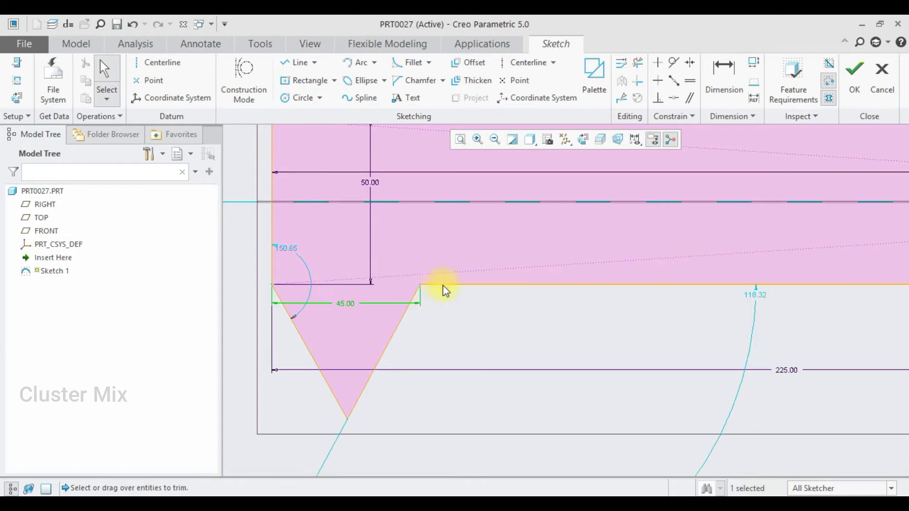
Step: Set the angle between the bar's left edge and the V's left line to 154 degrees, and finish the sketch
scroll(416, 308, "down", 5)
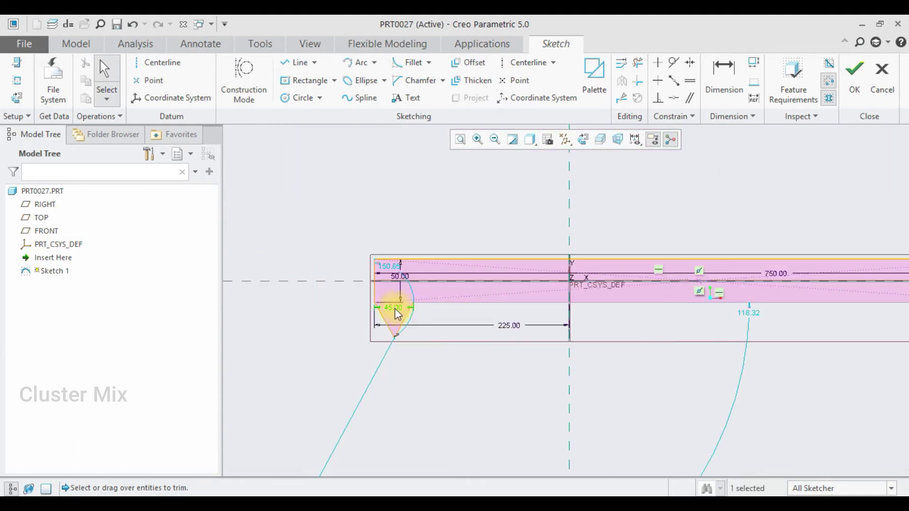
scroll(411, 317, "up", 4)
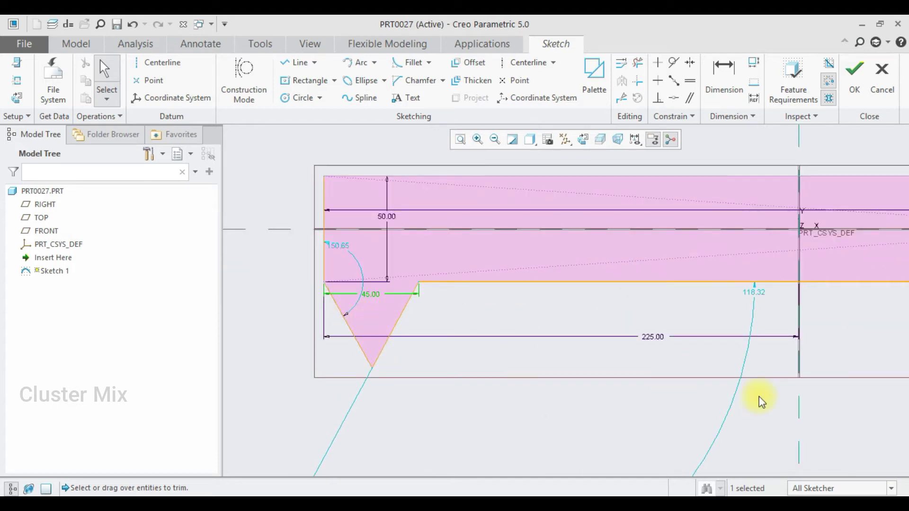
left_click(833, 486)
scroll(682, 388, "down", 3)
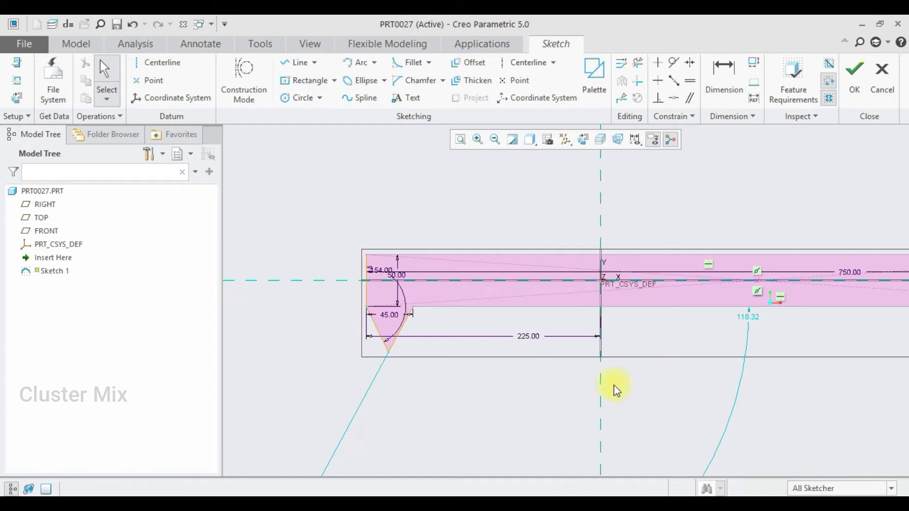
middle_click(640, 177)
scroll(539, 303, "down", 3)
scroll(674, 306, "down", 2)
scroll(785, 283, "up", 1)
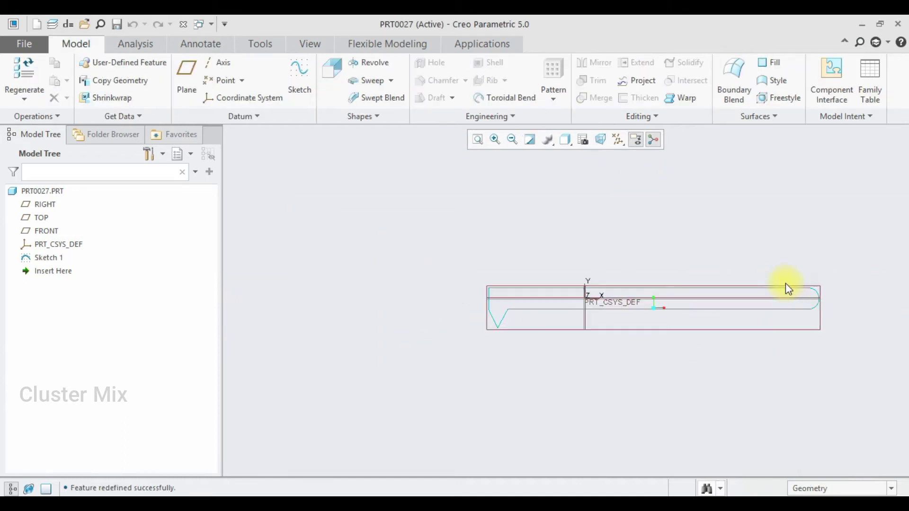
Step: Extrude the bar profile 40 mm
left_click(327, 71)
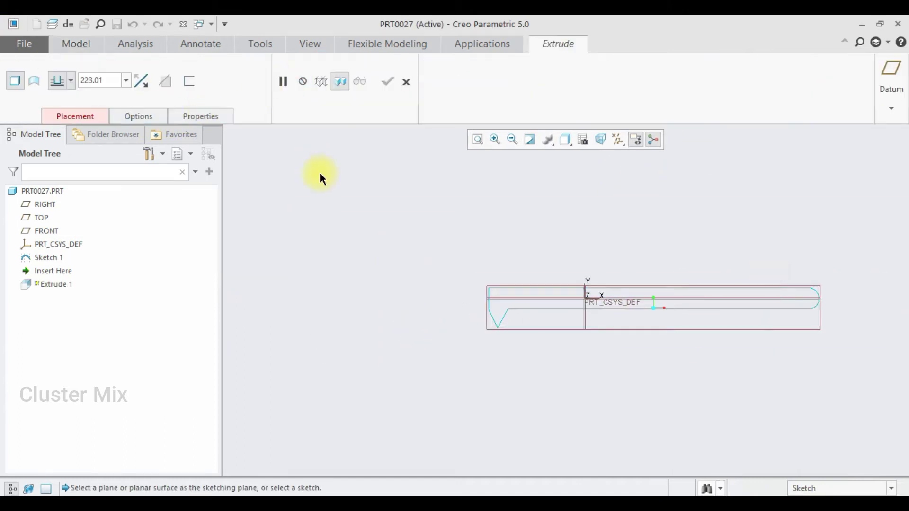
left_click(549, 308)
double_click(122, 79)
type("40")
key("Return")
left_click(390, 81)
Step: On the bar's front face, sketch a 25 mm diameter circle centred on the horizontal reference line near the rounded end
middle_click_drag(639, 265, 666, 300)
scroll(841, 287, "up", 3)
scroll(842, 287, "up", 1)
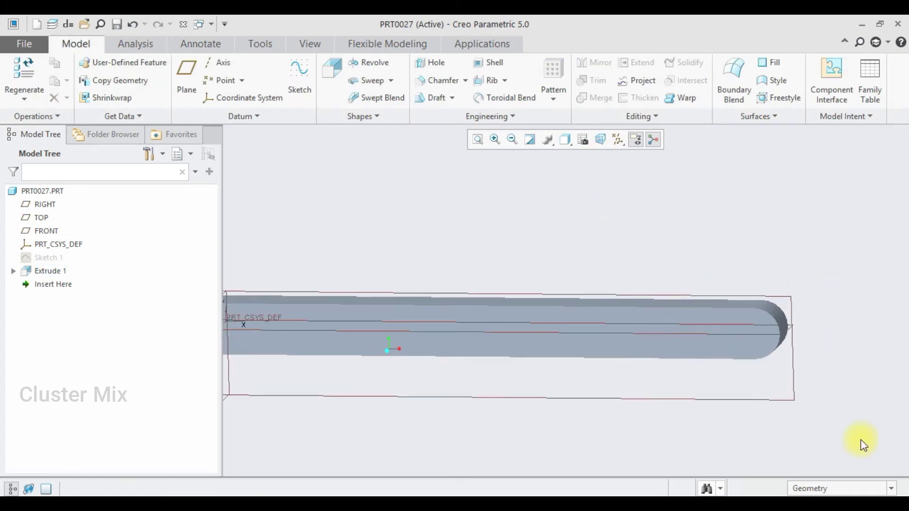
middle_click_drag(767, 257, 571, 305)
left_click(548, 310)
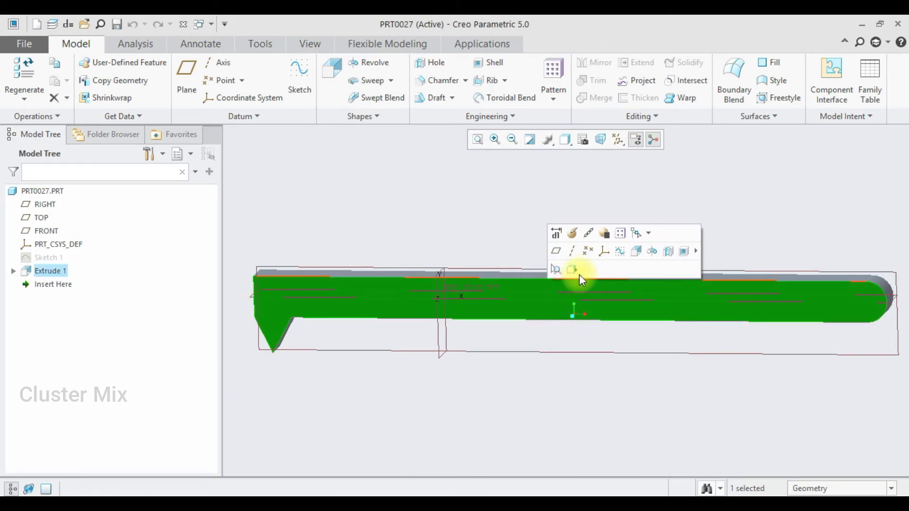
left_click(620, 251)
left_click(17, 98)
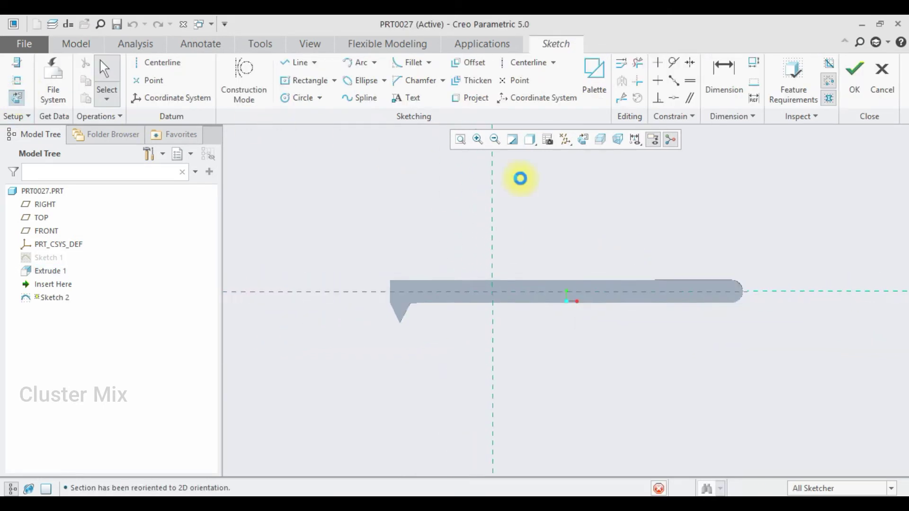
left_click(306, 99)
scroll(690, 296, "down", 2)
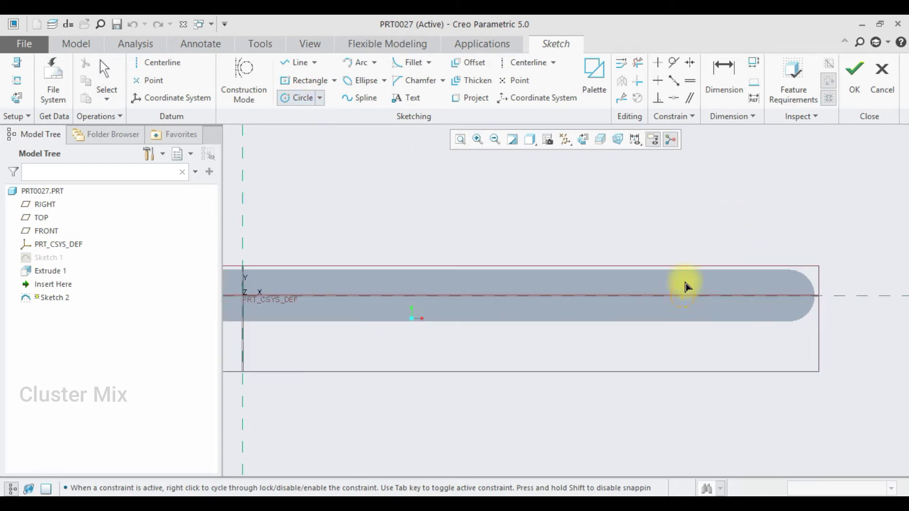
left_click(685, 279)
middle_click(686, 279)
double_click(645, 280)
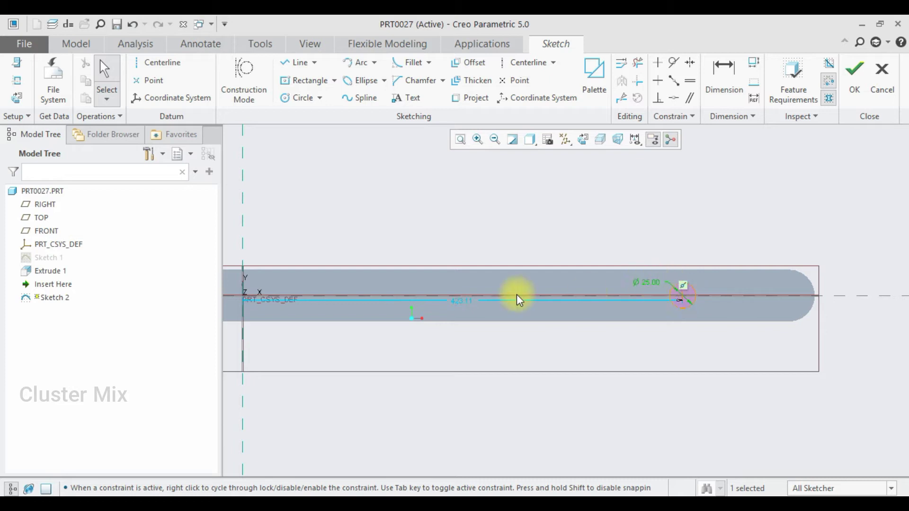
Step: Set the circle's centre 445 mm from the vertical reference line and finish the sketch
double_click(460, 300)
type("445")
key("Return")
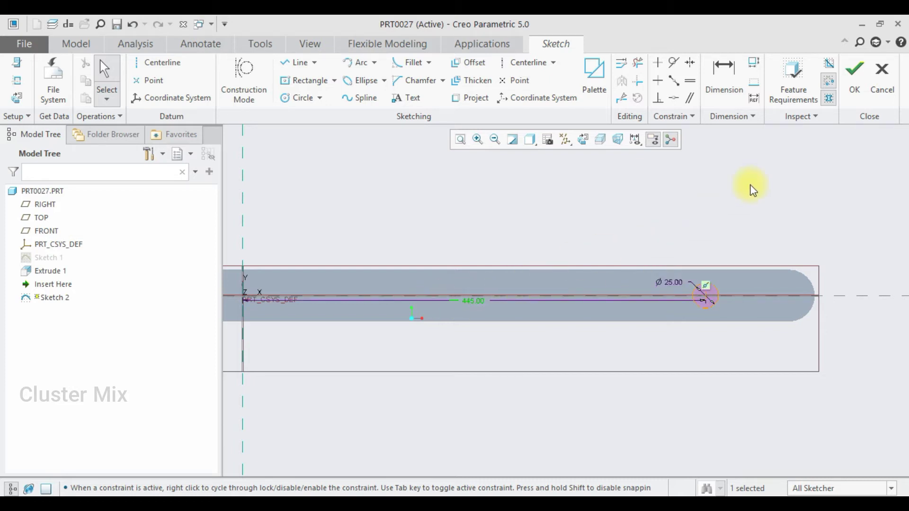
left_click(854, 76)
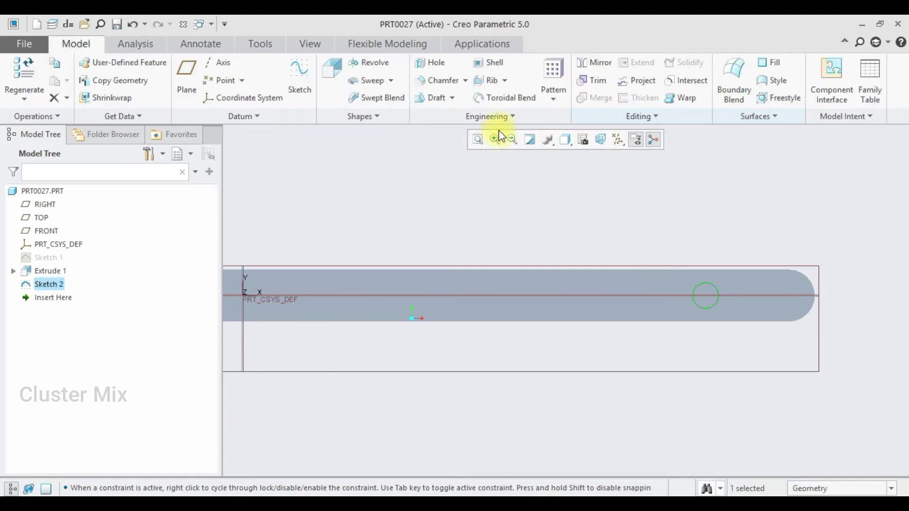
Step: Extrude the circle as a material-removing cut 257.50 mm deep through the bar
left_click(338, 78)
left_click_drag(671, 318, 766, 236)
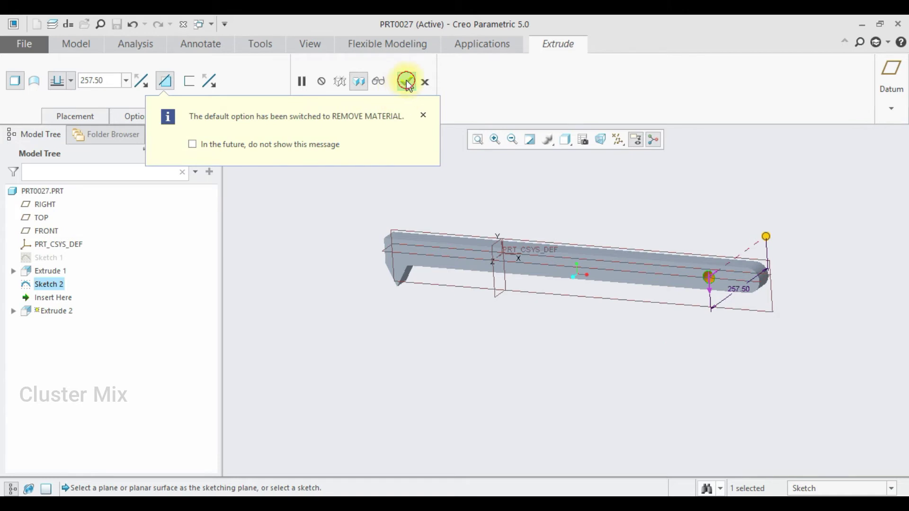
left_click(406, 81)
left_click(423, 115)
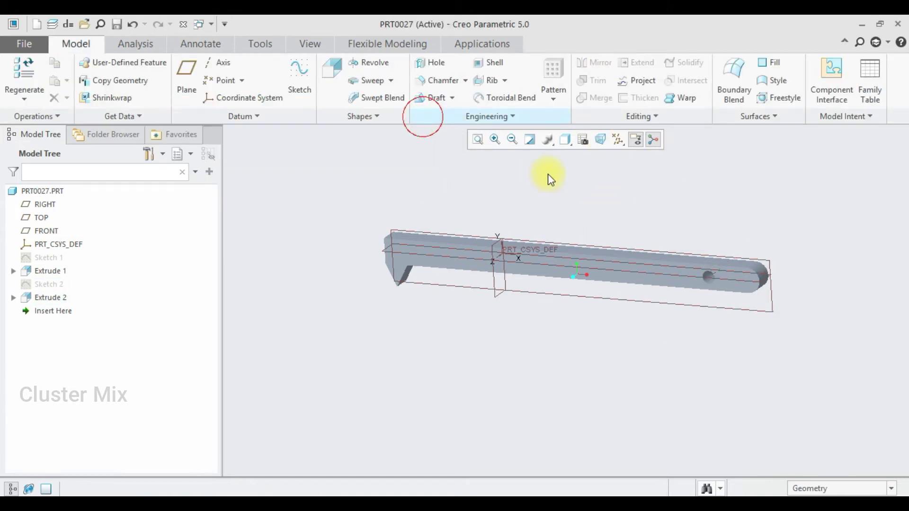
scroll(547, 254, "up", 3)
scroll(547, 253, "down", 3)
Step: Save a copy of the part as part1 in the shaper mechanism folder on the Desktop, and close the part
left_click(24, 43)
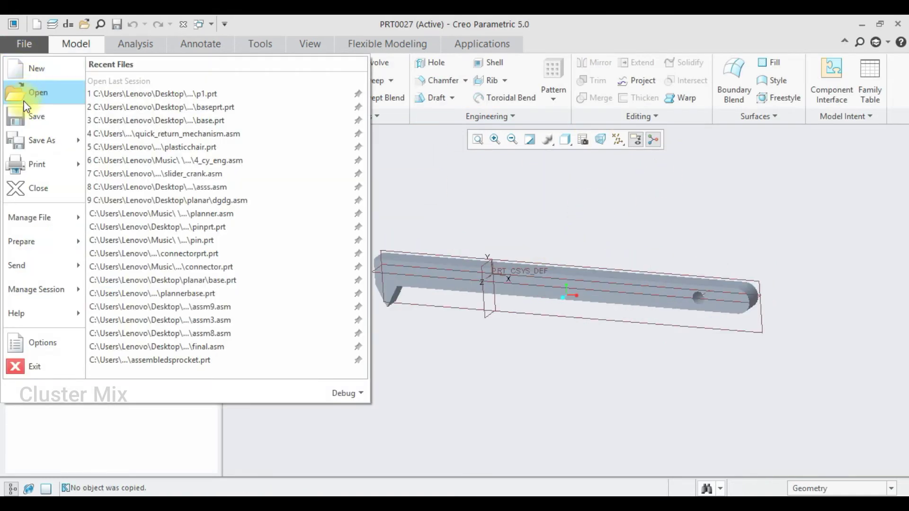
left_click(24, 141)
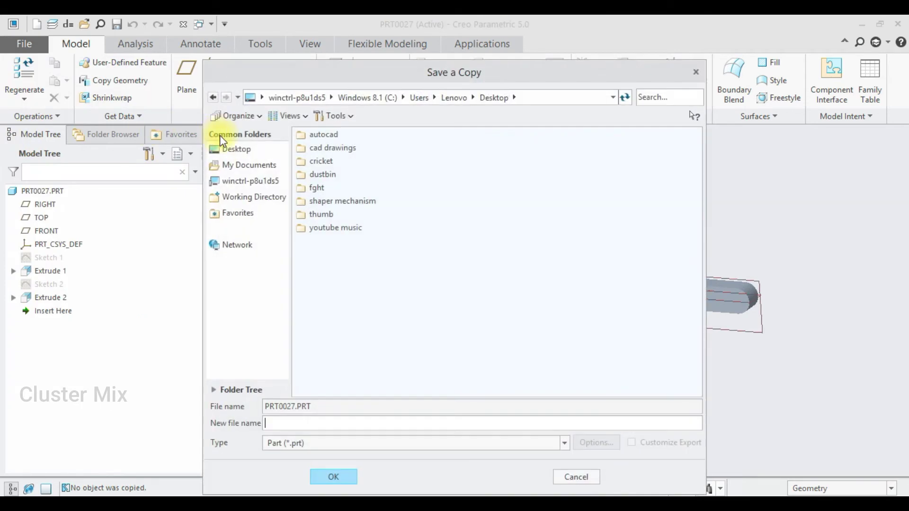
double_click(337, 201)
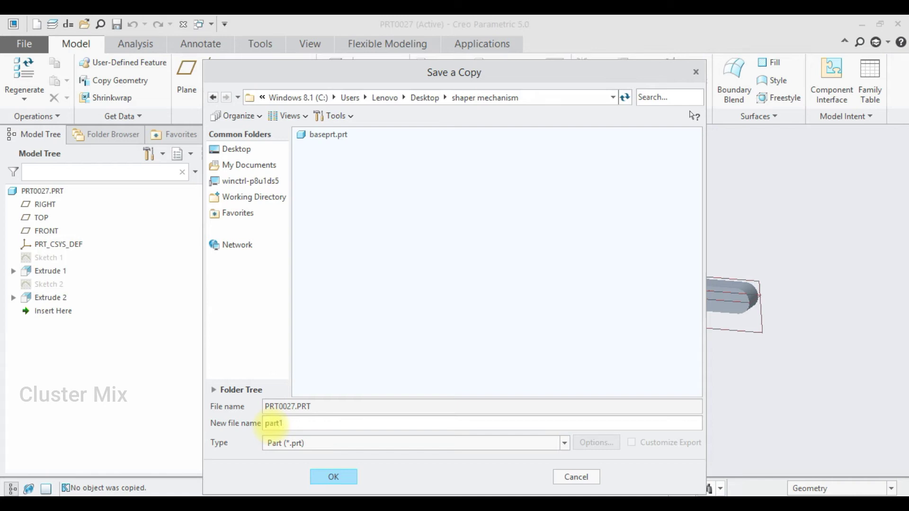
left_click(353, 478)
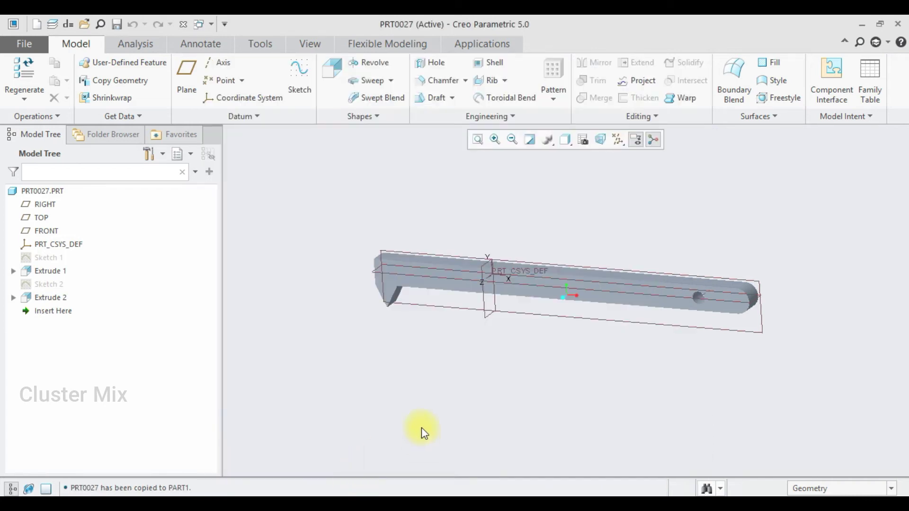
left_click(183, 24)
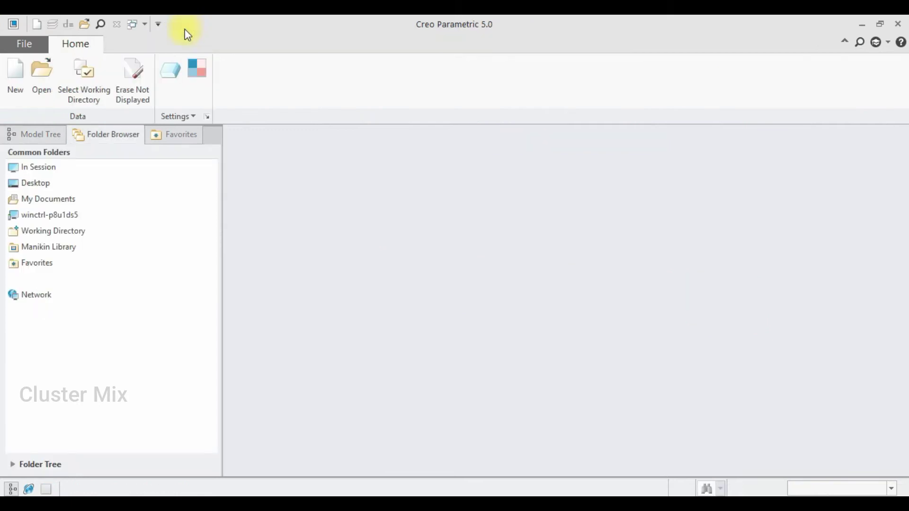
Step: Create a new solid part named prt0028 from the mmns_part_solid template instead of the default one
left_click(11, 66)
left_click(368, 383)
left_click(531, 409)
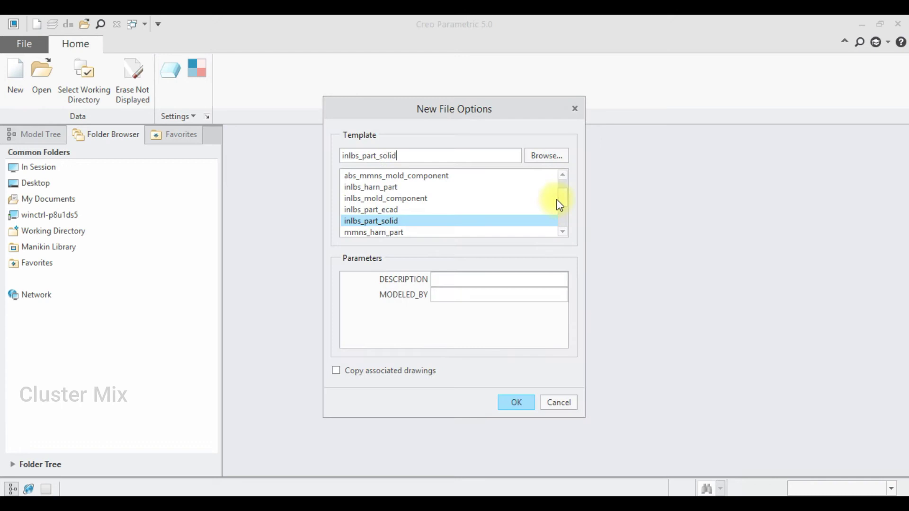
left_click_drag(559, 205, 566, 229)
double_click(376, 198)
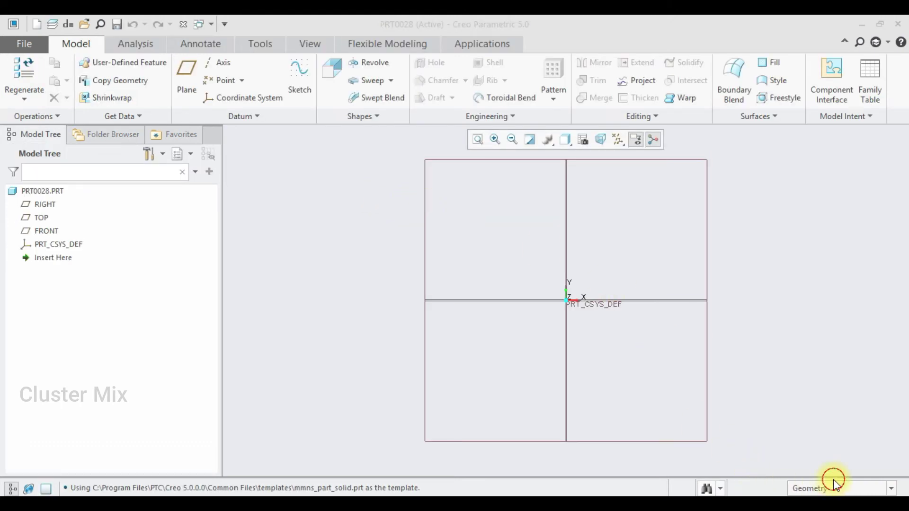
key("ctrl+c")
Step: On the FRONT plane, sketch a centre rectangle about 254 by 97 mm centred on the origin
left_click(46, 232)
left_click(55, 162)
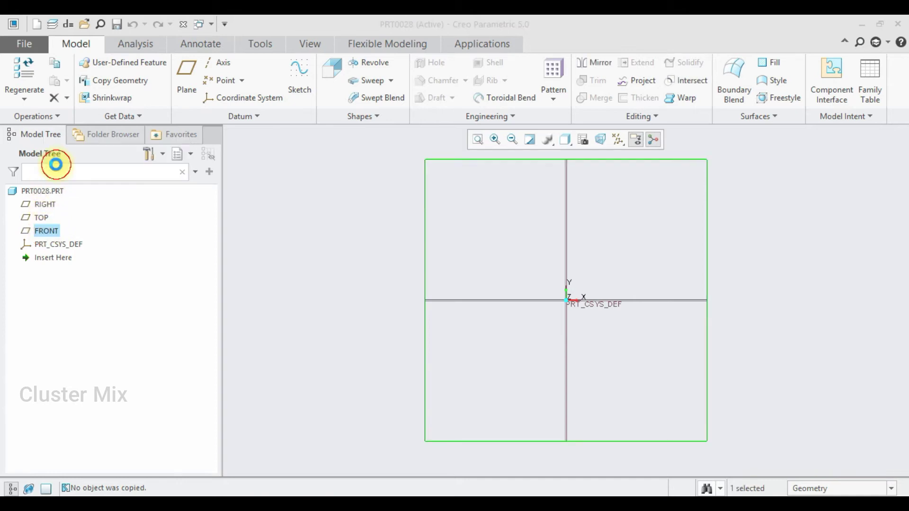
left_click(286, 84)
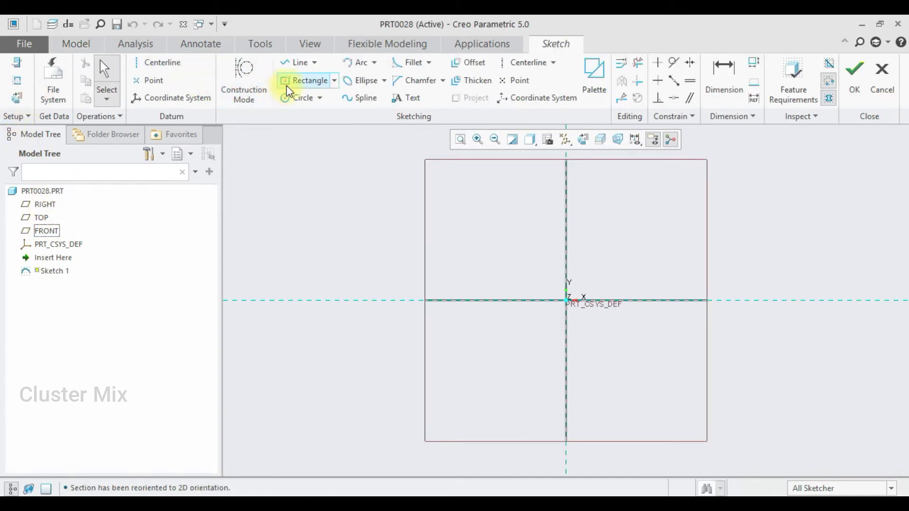
left_click(566, 300)
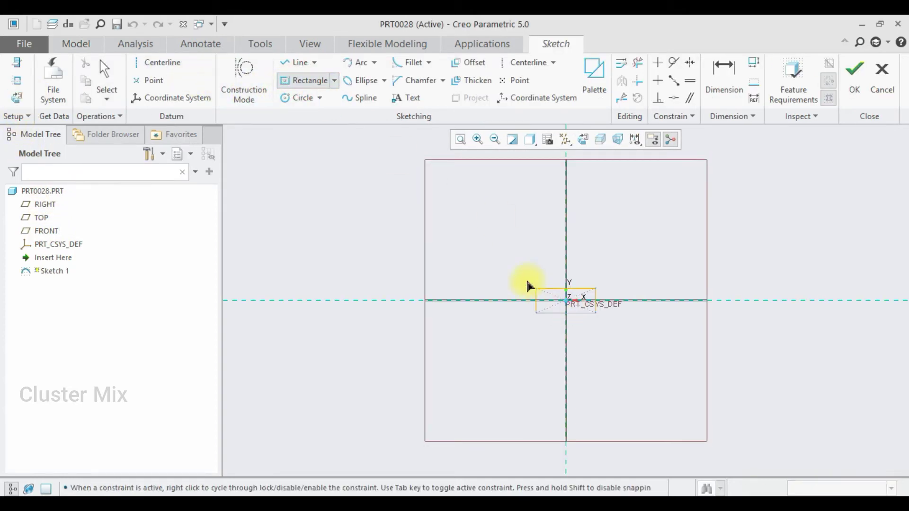
left_click(496, 274)
middle_click(547, 275)
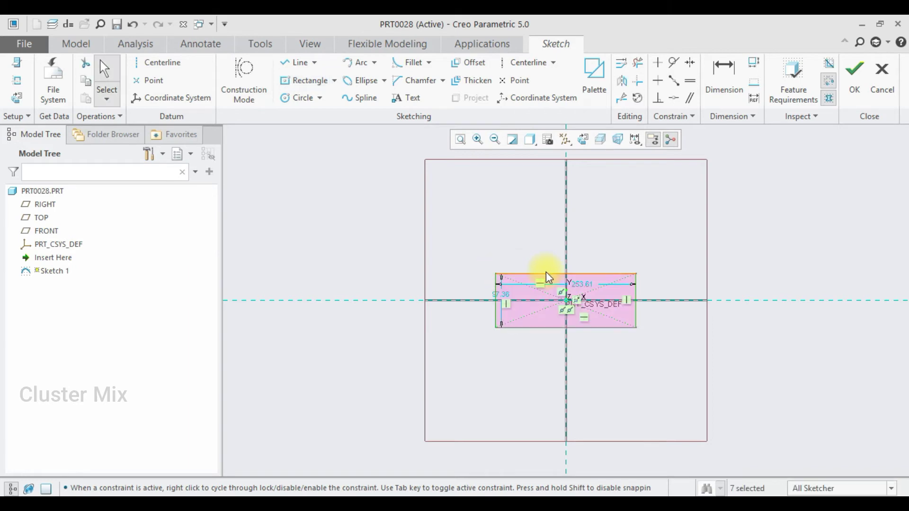
Step: Set the centre rectangle's width to 100 mm and its height to 50 mm
double_click(578, 283)
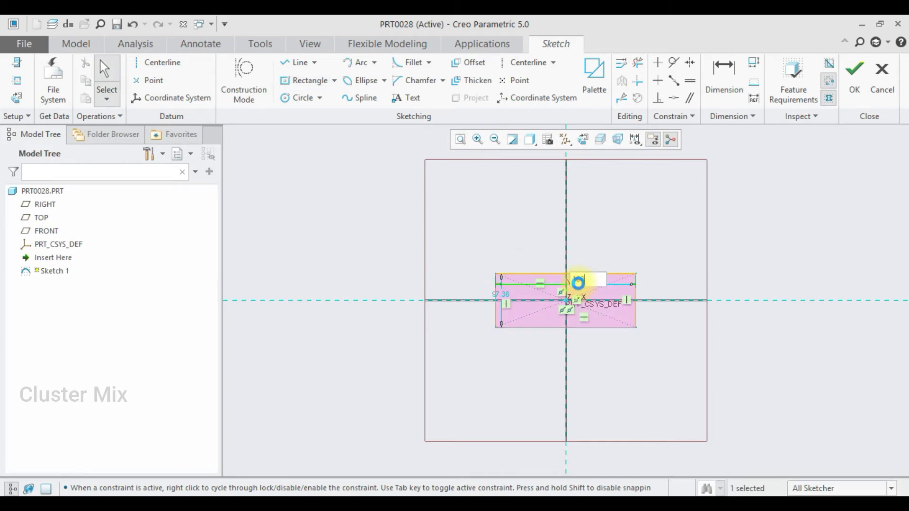
type("100")
key("Return")
double_click(550, 294)
type("50")
key("Return")
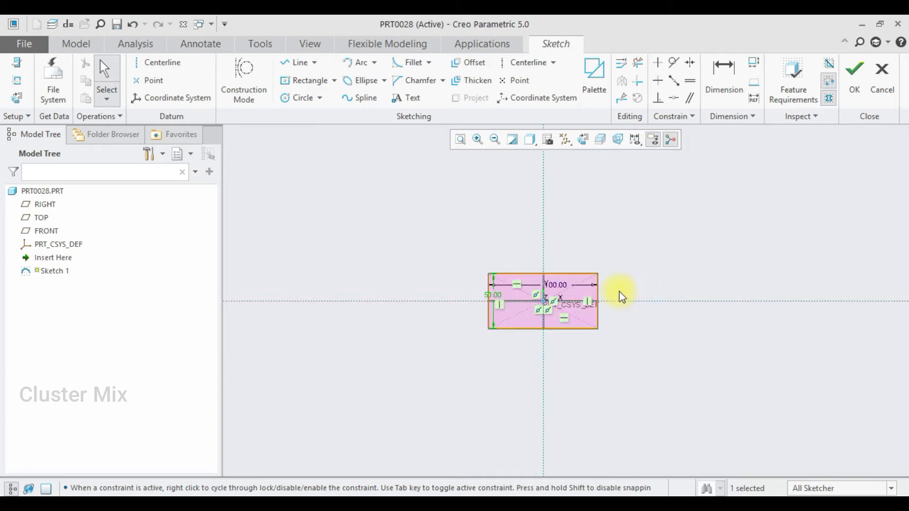
Step: Sketch two circles centred on the midpoints of the rectangle's short sides, each passing through that side's corners
left_click(295, 100)
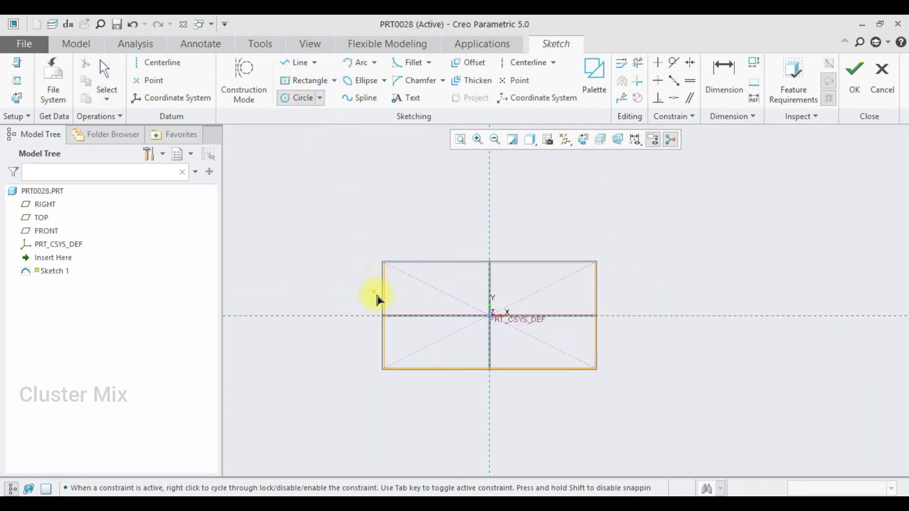
left_click(384, 316)
left_click(385, 270)
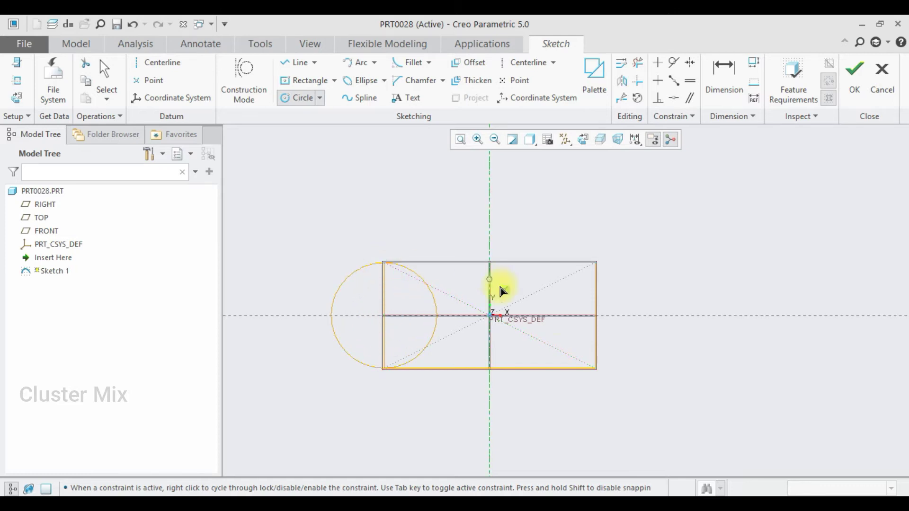
left_click(595, 315)
left_click(598, 263)
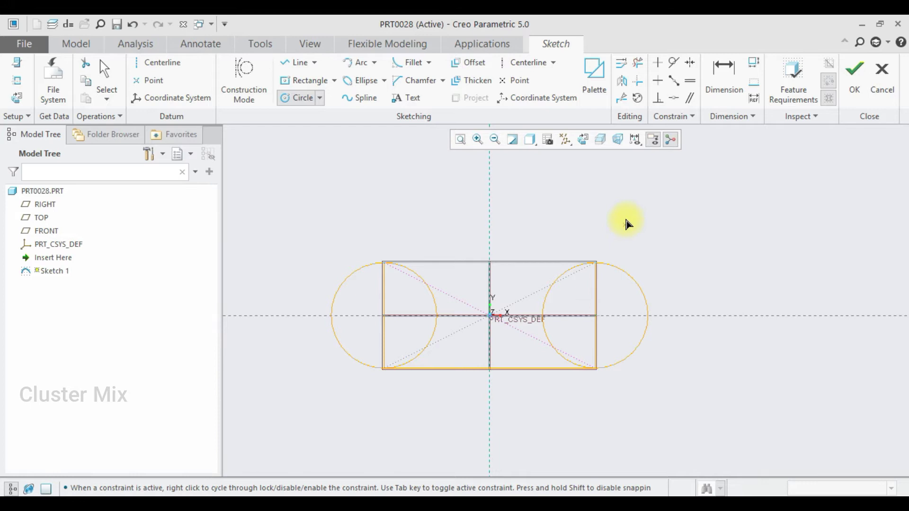
Step: Trim away the short sides and the inner arcs to leave a closed slot-shaped profile, and finish the sketch
middle_click(643, 85)
left_click(638, 62)
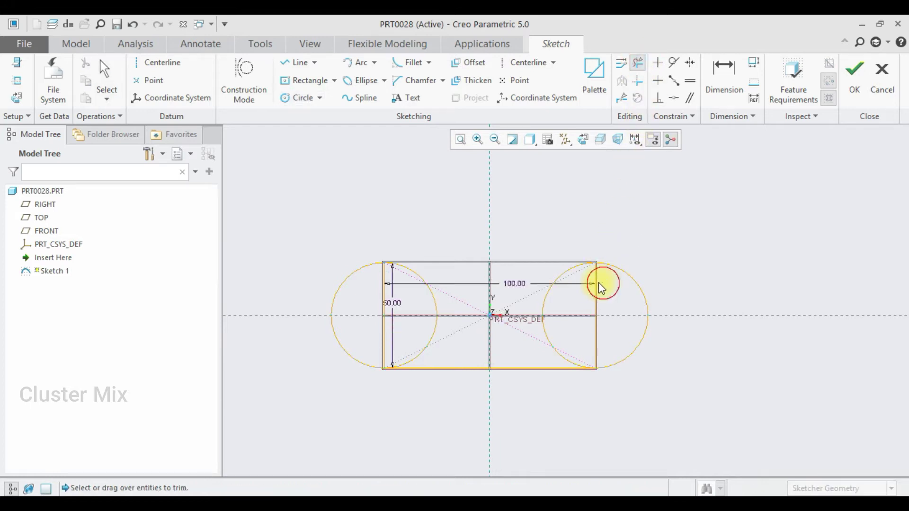
mouse_move(534, 324)
left_mouse_down()
mouse_move(569, 341)
mouse_move(614, 336)
left_mouse_up()
mouse_move(445, 271)
left_mouse_down()
mouse_move(369, 308)
mouse_move(398, 345)
mouse_move(434, 333)
mouse_move(425, 335)
left_mouse_up()
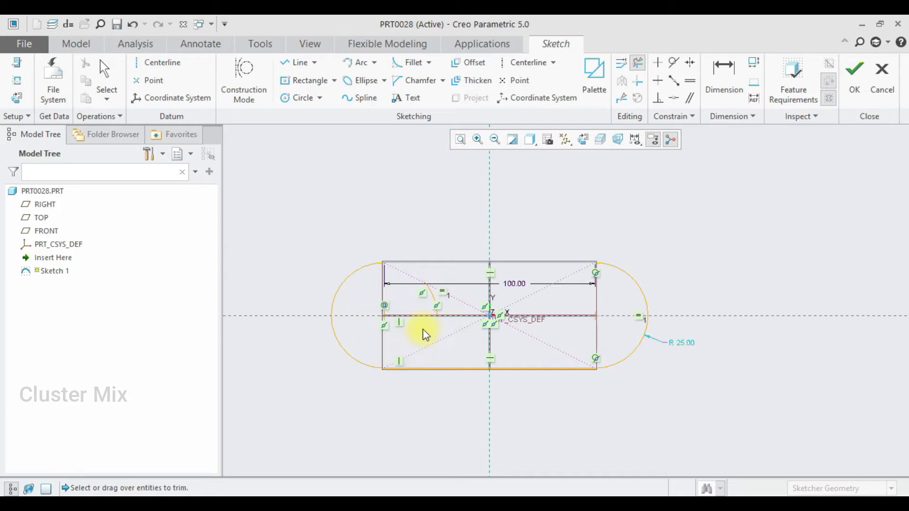
middle_click(428, 298)
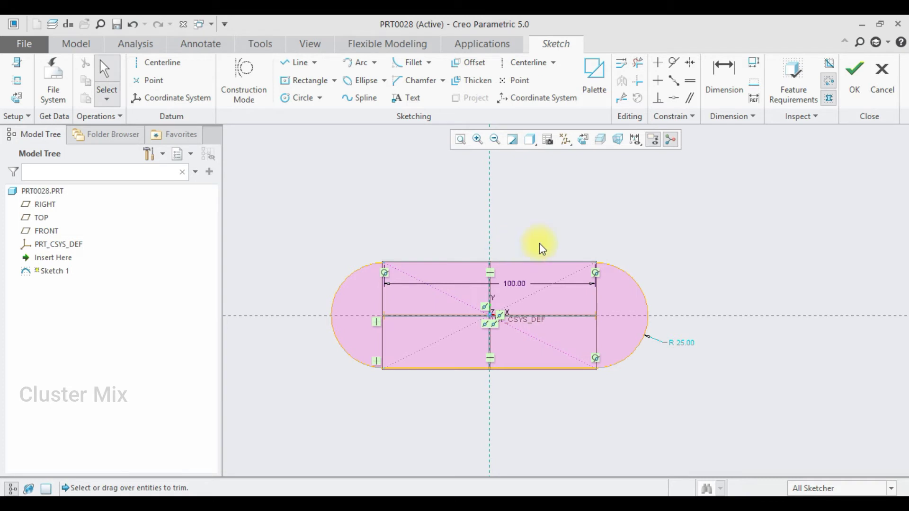
left_click(859, 87)
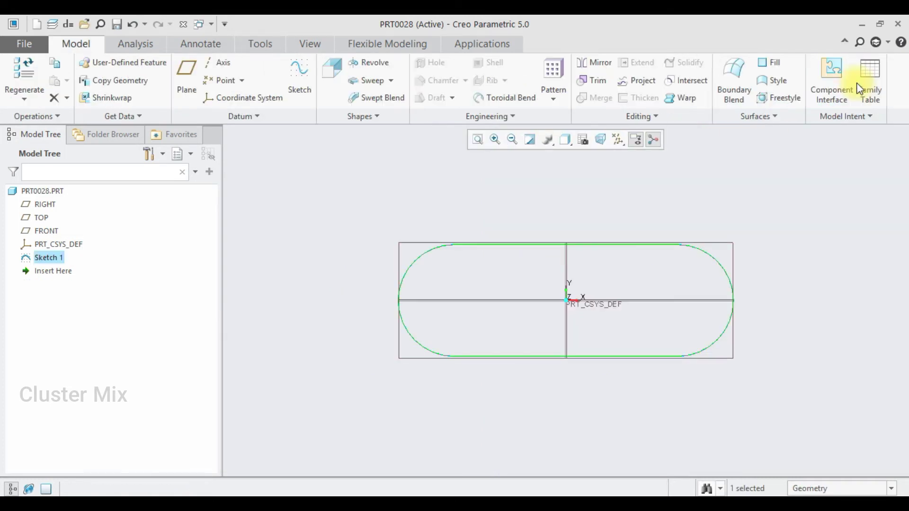
Step: Extrude the slot-shaped profile 40 mm into a solid block
left_click(332, 76)
left_click(105, 78)
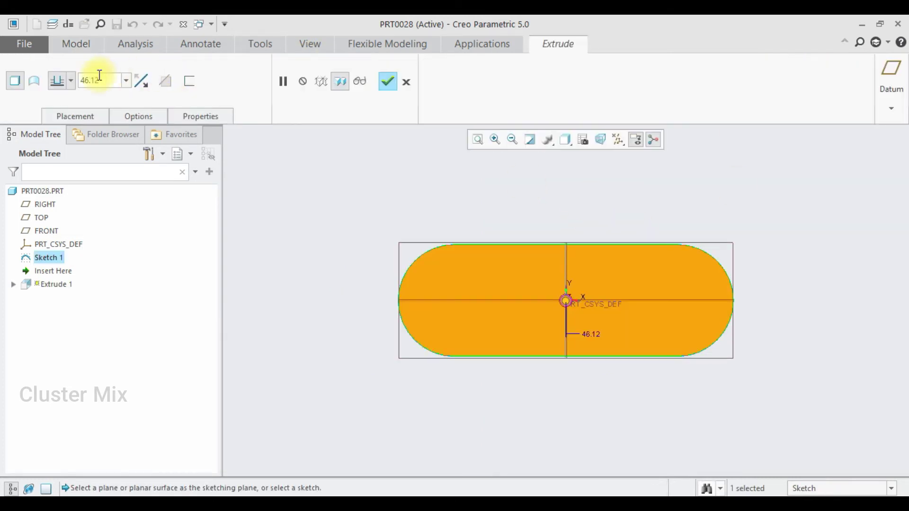
type("40")
key("Return")
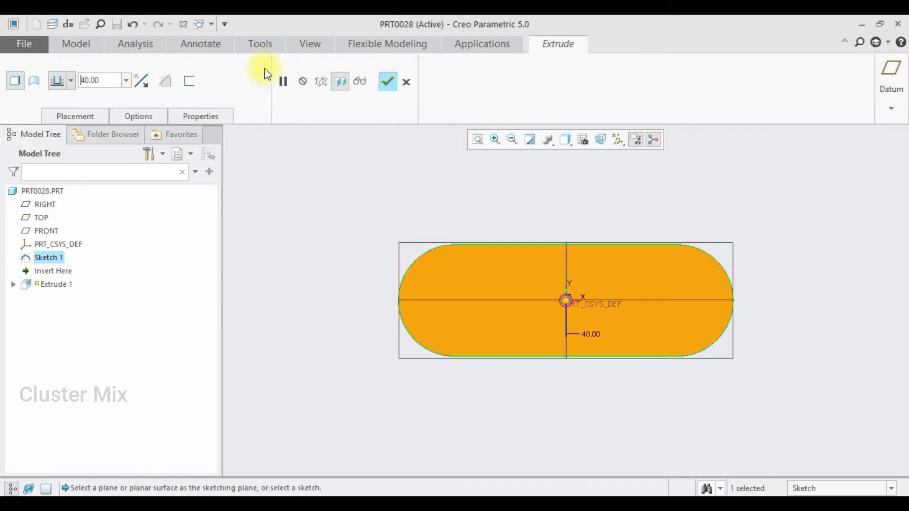
left_click(387, 81)
Step: On the block's front face, sketch a 25 mm diameter circle concentric with the rounded end on the positive X side
middle_click_drag(806, 260, 621, 306)
left_click(621, 306)
left_click(699, 239)
left_click(16, 98)
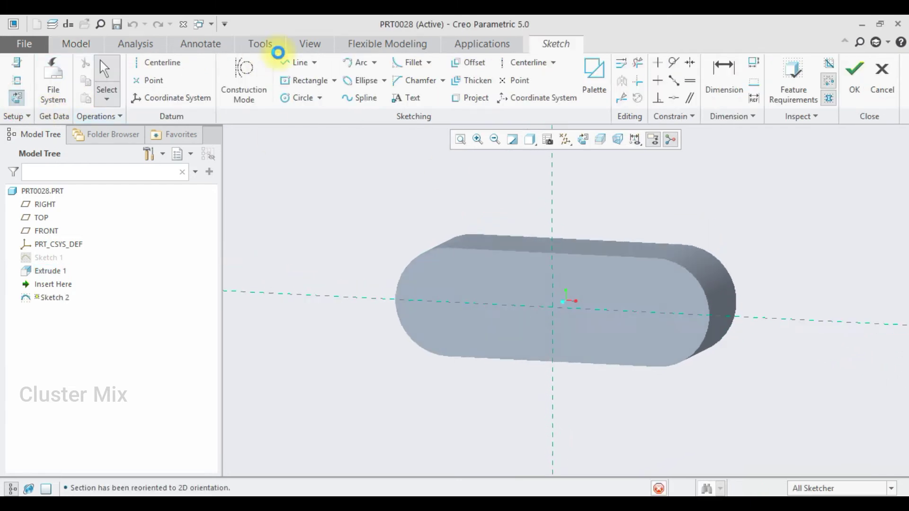
left_click(299, 98)
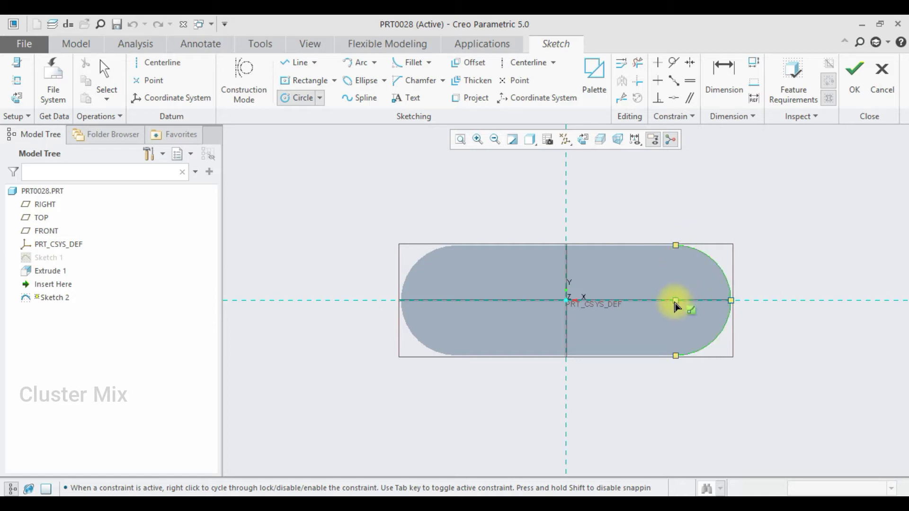
left_click(675, 301)
left_click(676, 277)
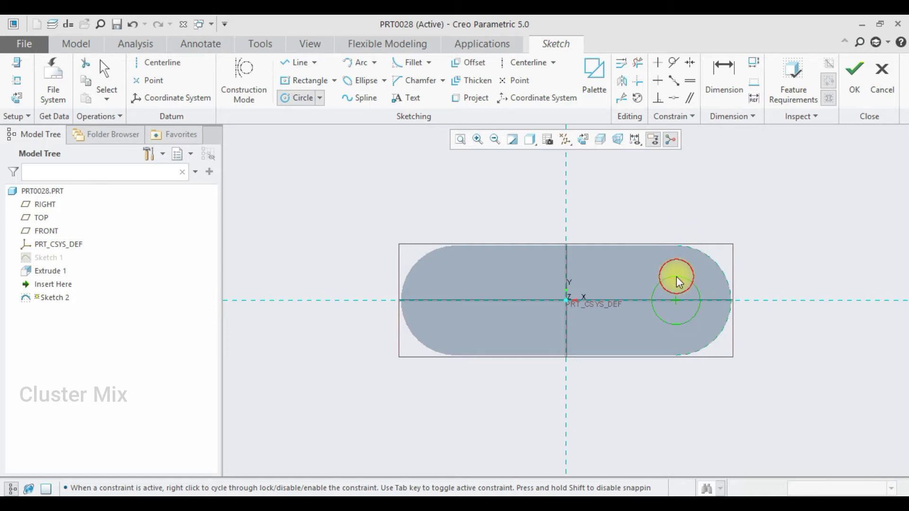
middle_click(649, 280)
double_click(633, 278)
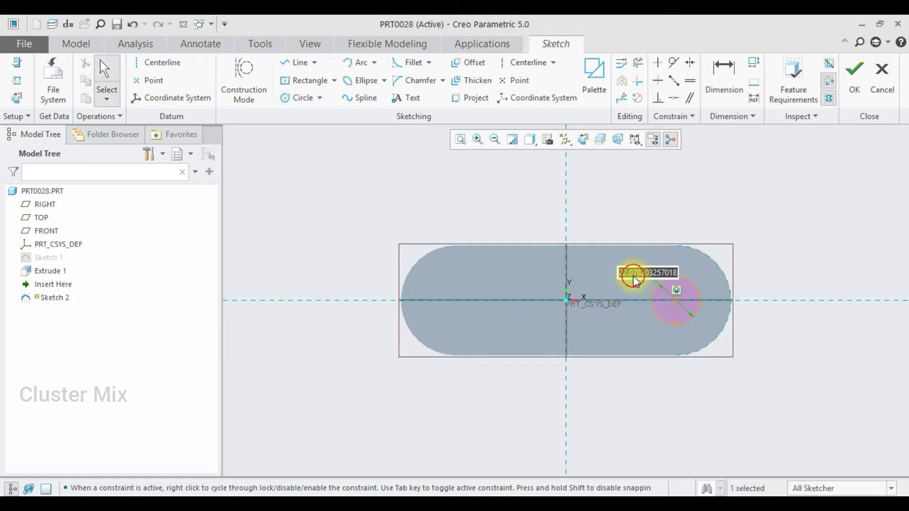
type("25")
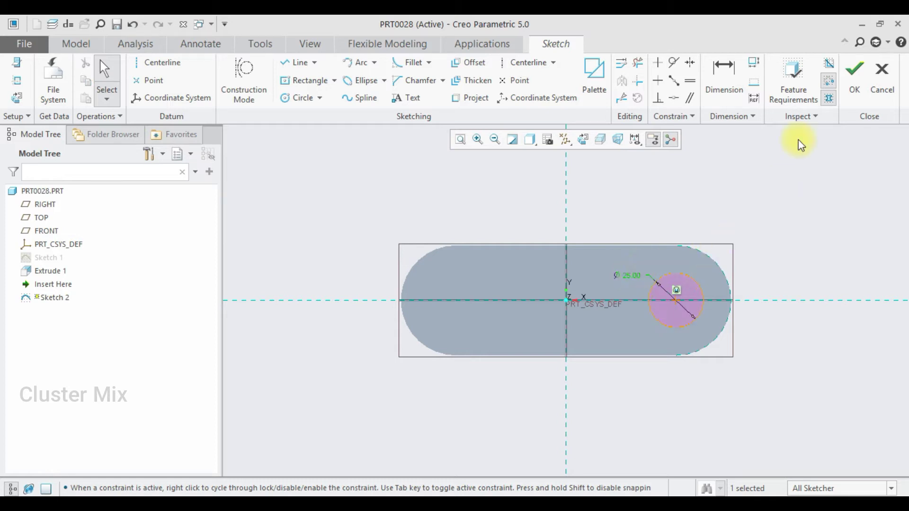
left_click(853, 78)
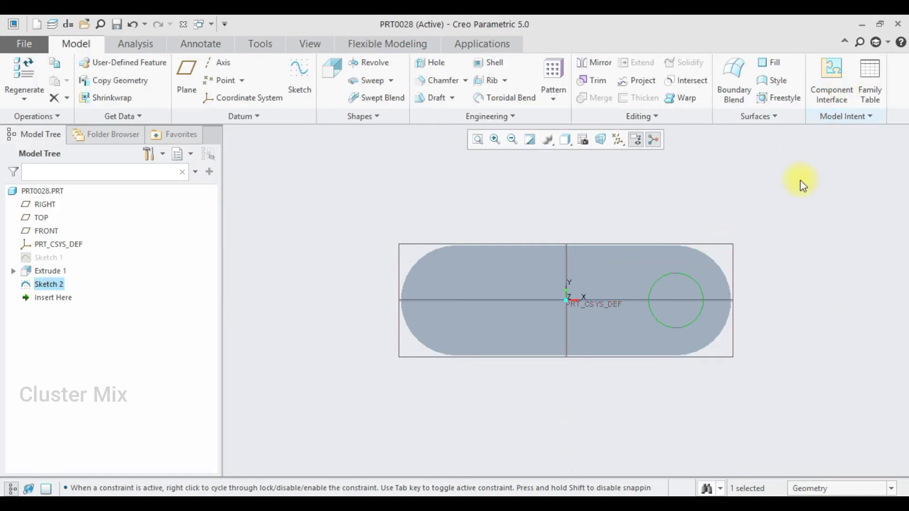
Step: Extrude the circle outward from the block's front face as a cylindrical pin
left_click(337, 64)
type("60")
key("Return")
left_click(387, 81)
Step: On the block's opposite face, sketch a 25 mm diameter circle concentric with the rounded end away from the pin
middle_click_drag(799, 282, 716, 289)
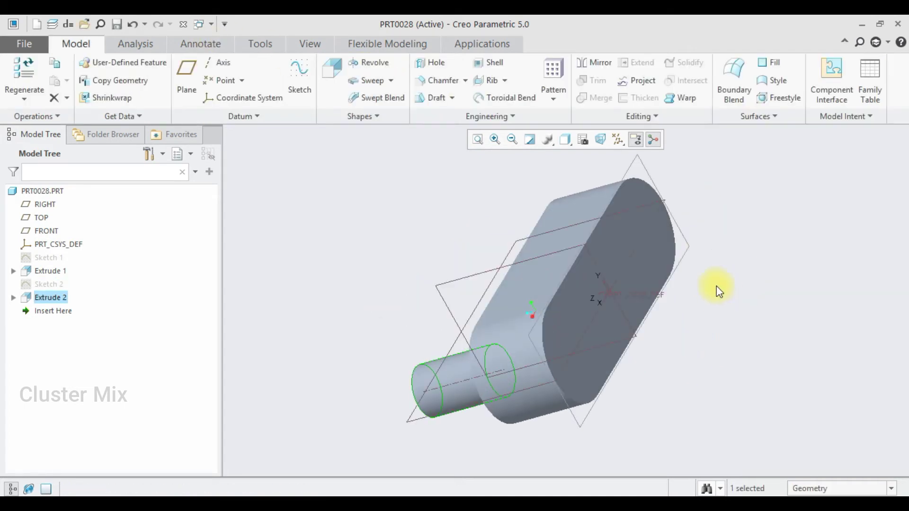
left_click(640, 201)
left_click(706, 137)
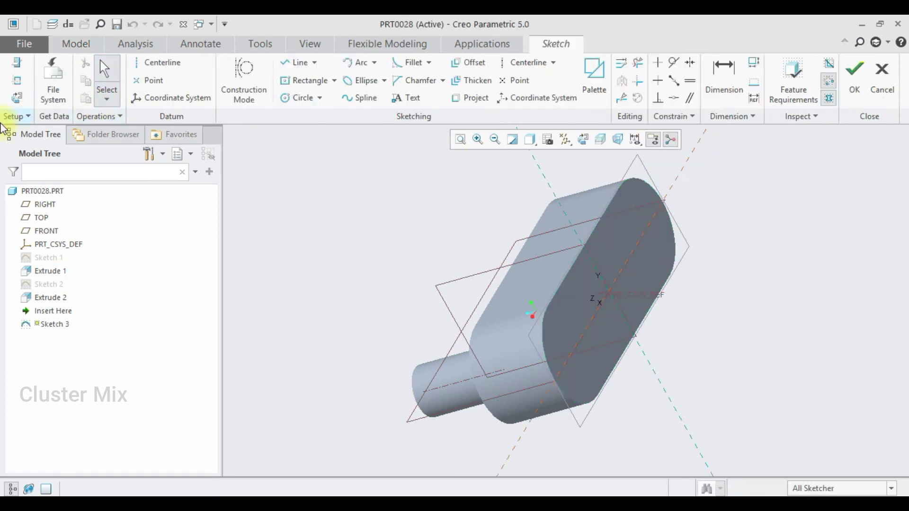
left_click(17, 98)
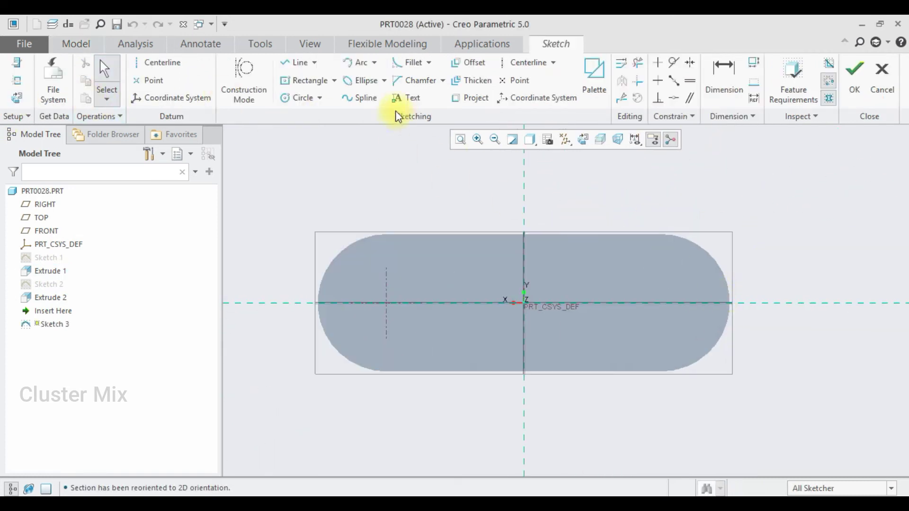
left_click(288, 100)
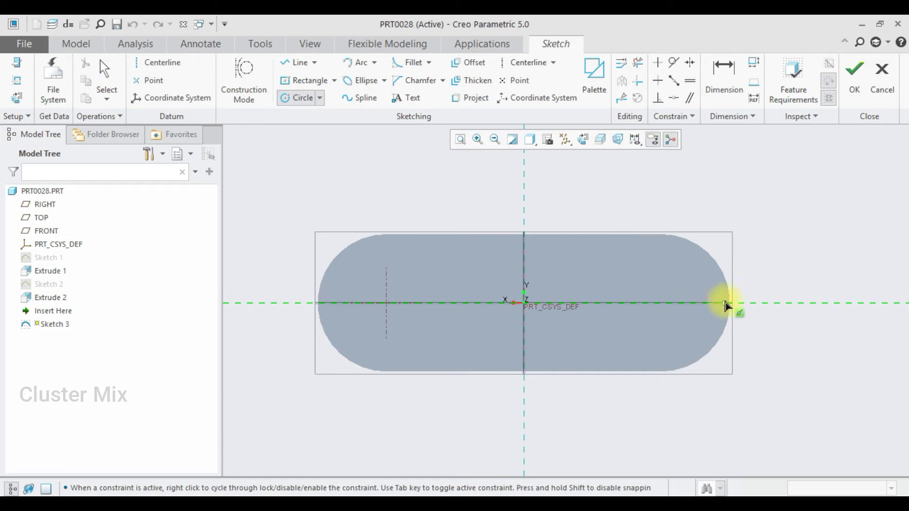
left_click(660, 302)
left_click(656, 280)
middle_click(620, 280)
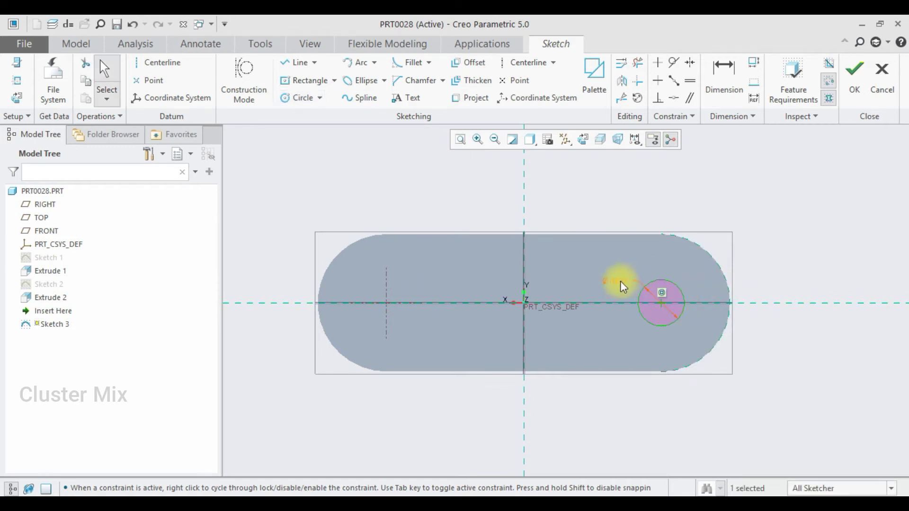
double_click(616, 282)
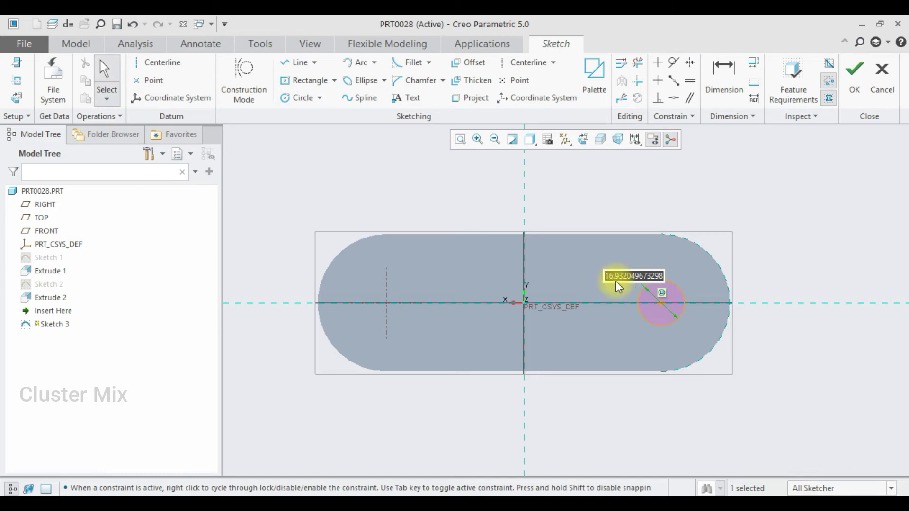
type("2")
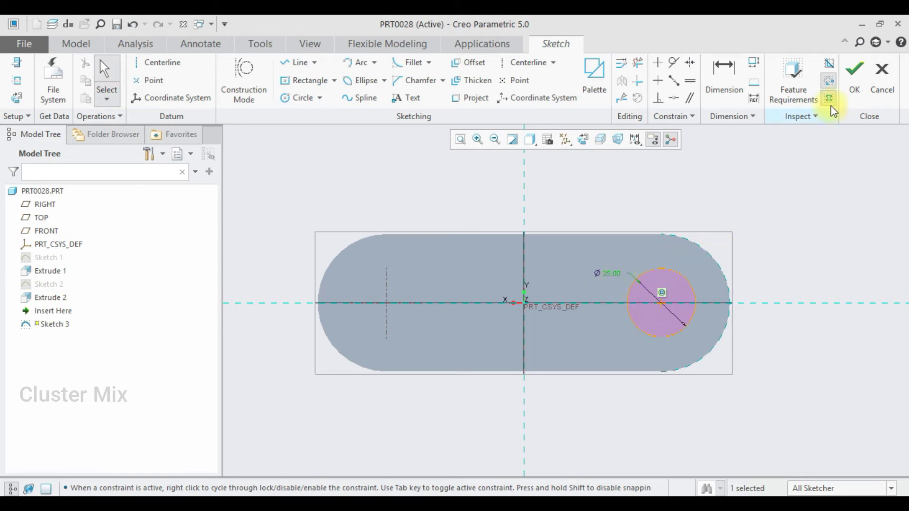
left_click(855, 78)
Step: Extrude the new circle 40 mm outward as a second cylindrical pin
left_click(334, 81)
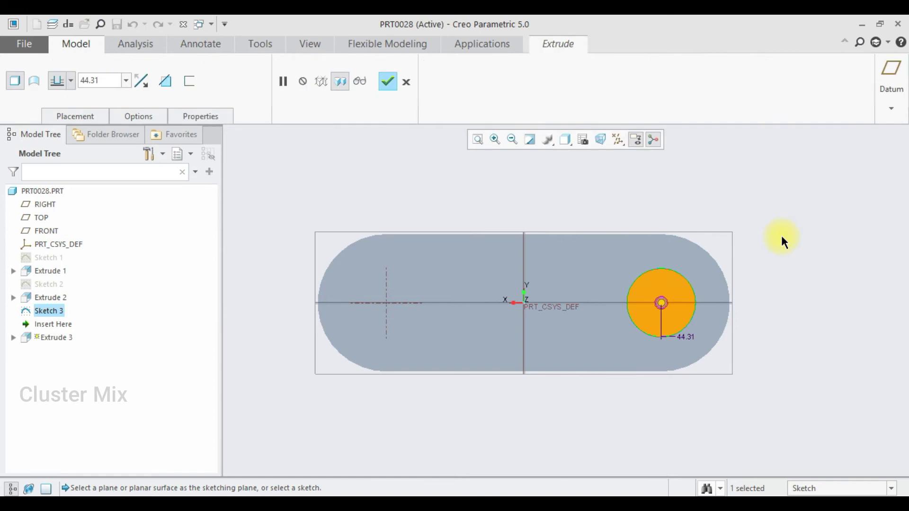
scroll(780, 234, "down", 1)
double_click(94, 81)
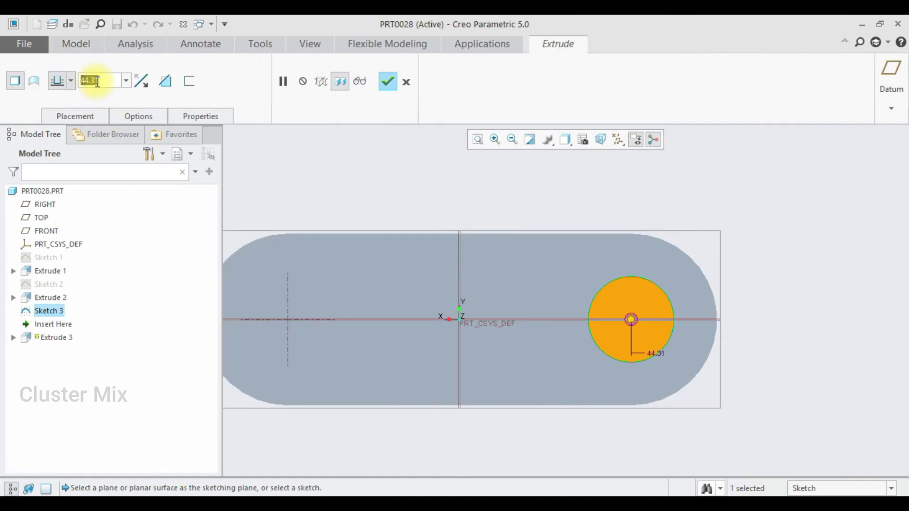
type("30")
key("Return")
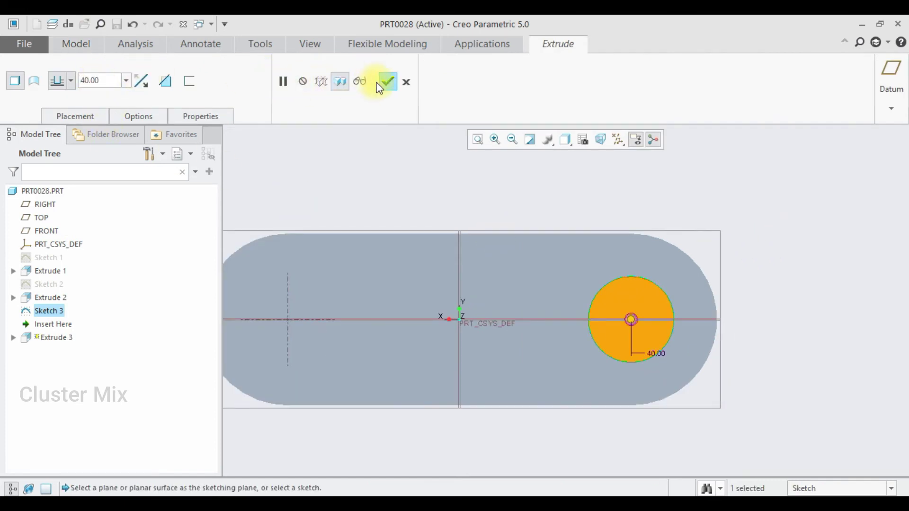
left_click(387, 81)
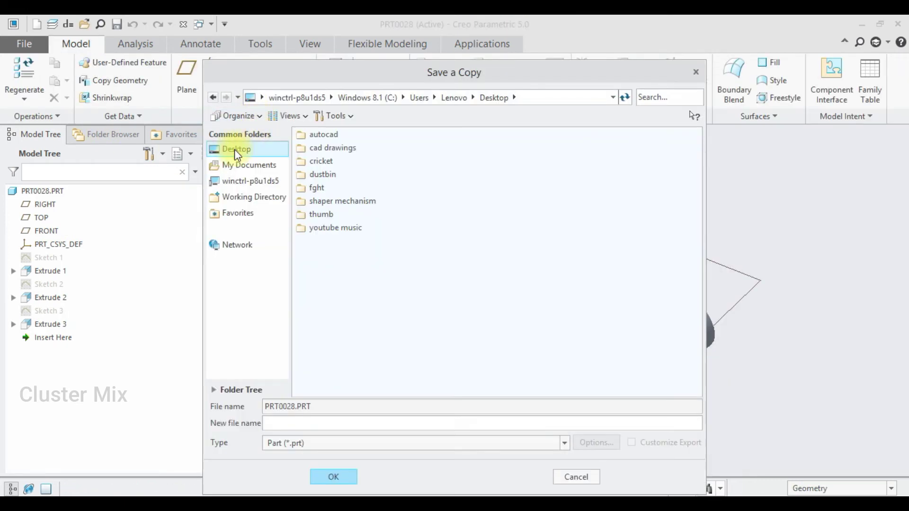
Step: Save a copy of the part under a new file name in the shaper mechanism folder on the Desktop, and close the part
double_click(332, 200)
left_click(285, 421)
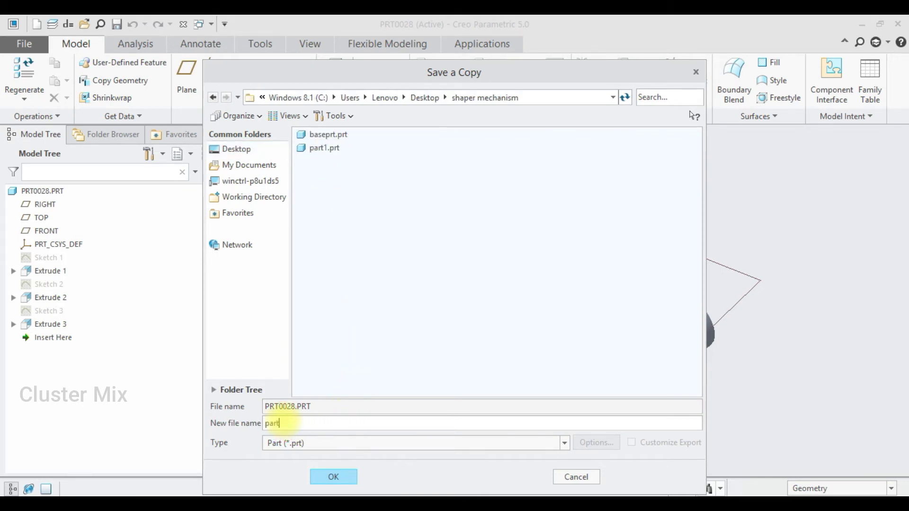
left_click(330, 476)
left_click(183, 24)
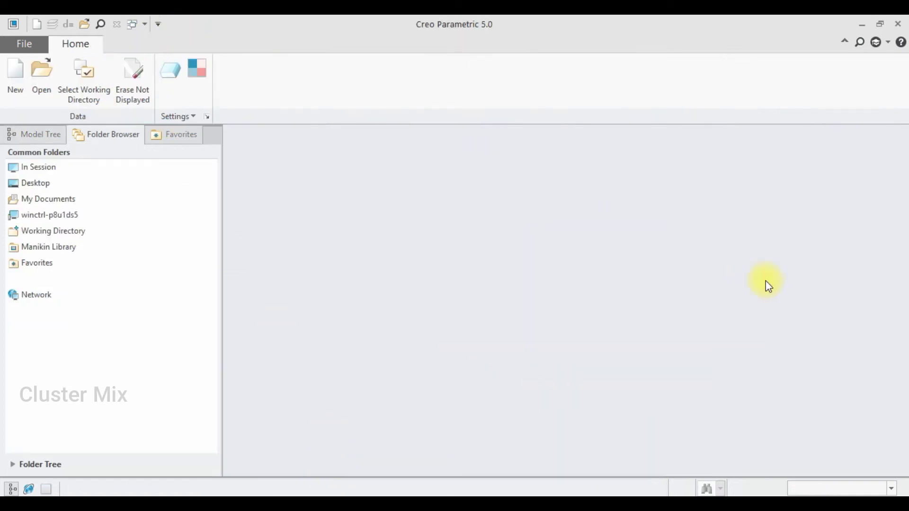
Step: Create a new solid part named prt0029 from the mmns_part_solid template instead of the default one
left_click(16, 83)
left_click(356, 376)
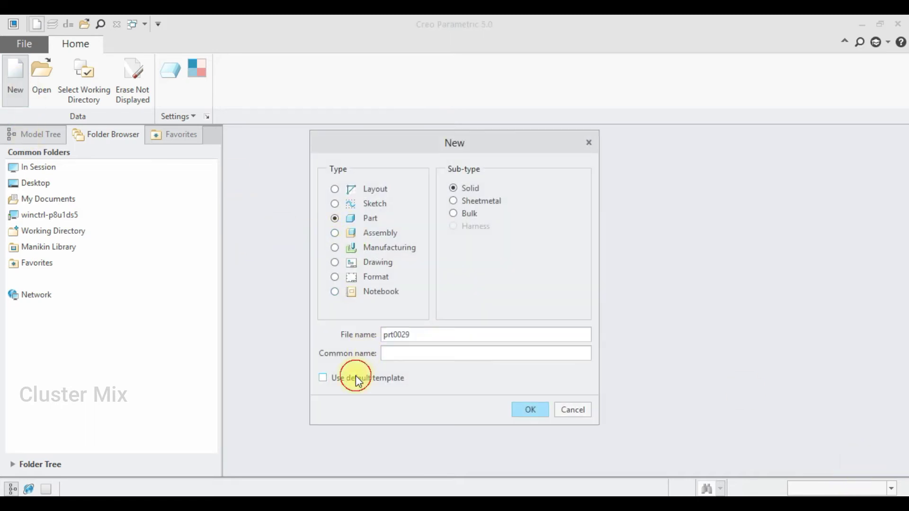
left_click(530, 410)
left_click(561, 214)
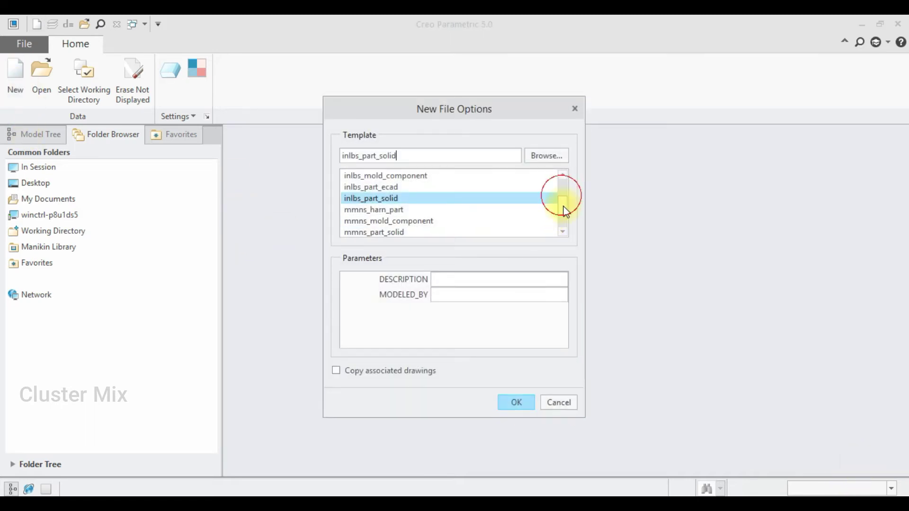
double_click(372, 198)
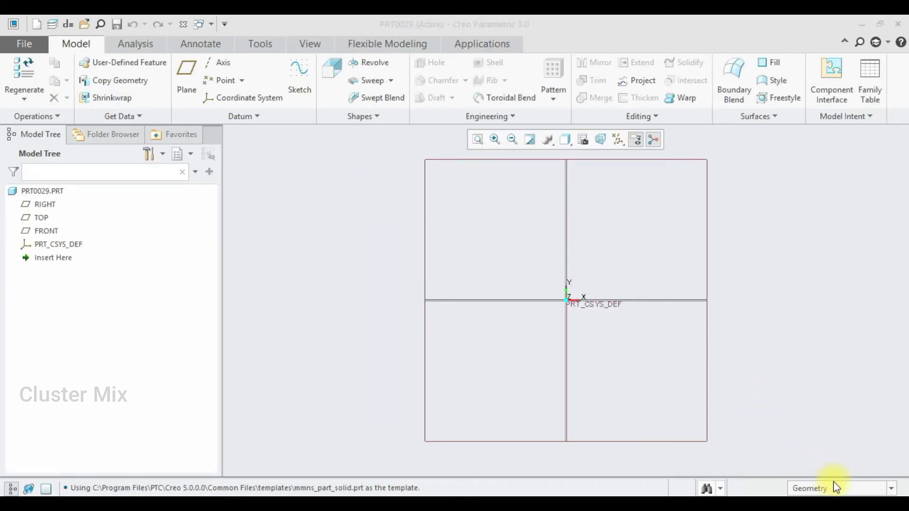
Step: Start a sketch on the FRONT plane and draw a tall center rectangle about 400 mm high centred on the origin
left_click(46, 231)
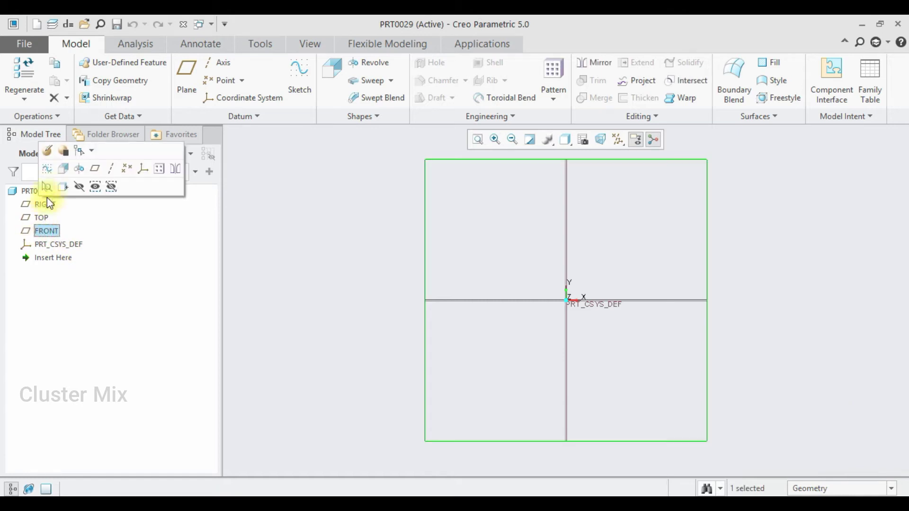
left_click(48, 169)
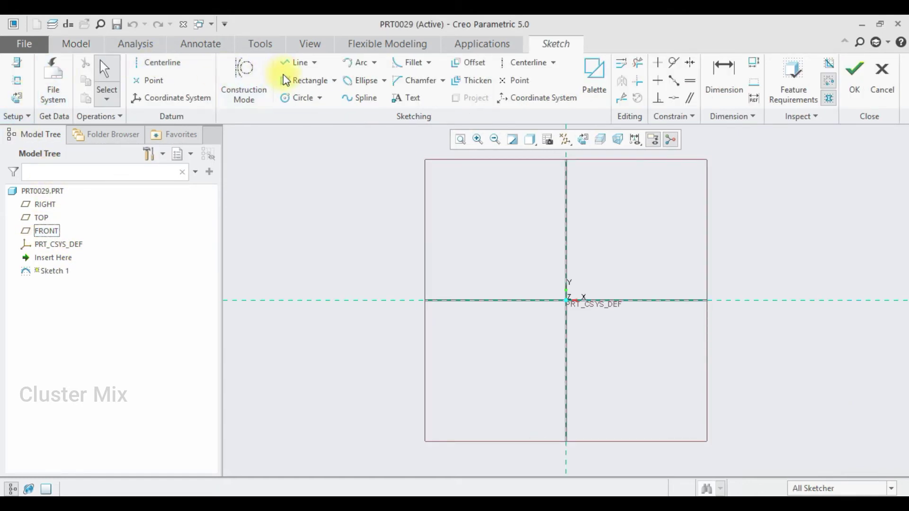
left_click(306, 81)
left_click(570, 305)
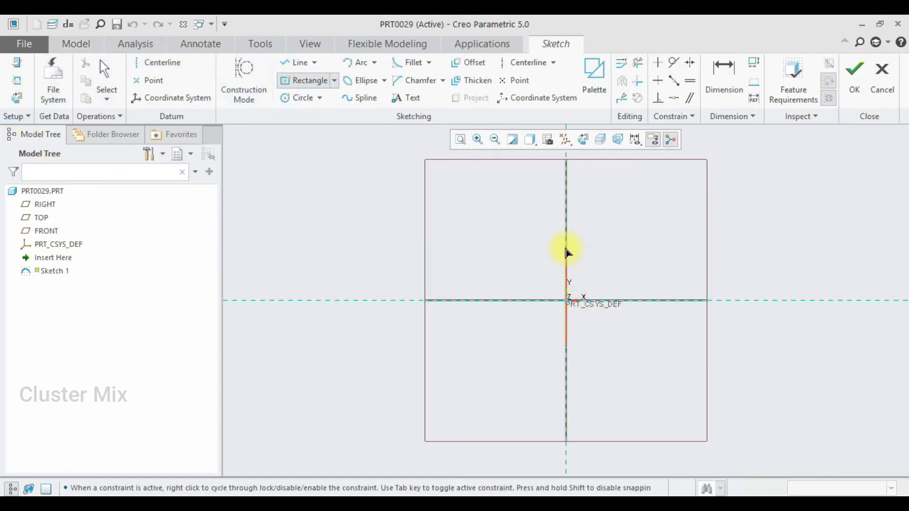
left_click(548, 190)
middle_click(590, 226)
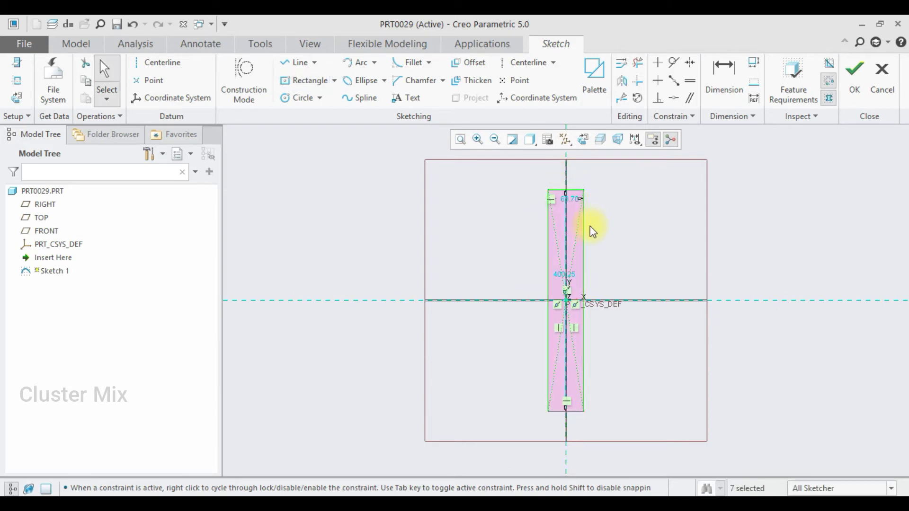
Step: Set the rectangle's height to 450 mm and its width to 50 mm
double_click(563, 275)
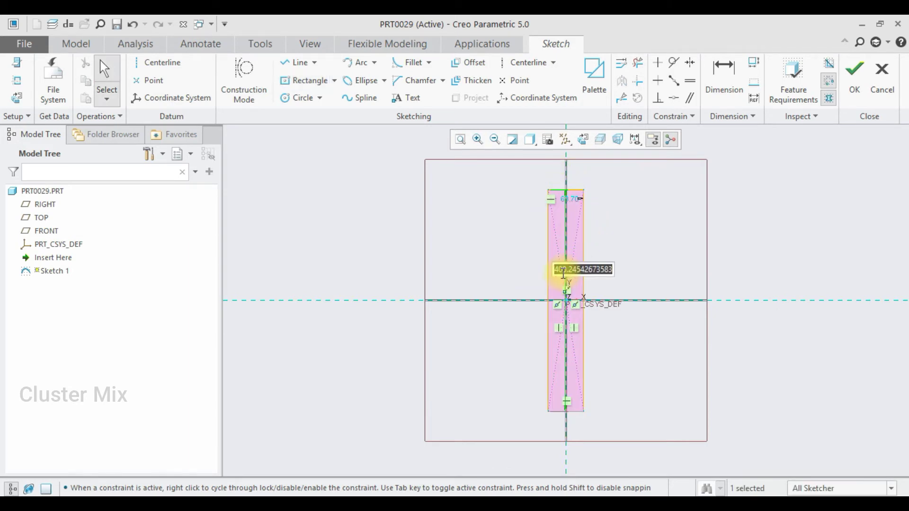
type("450")
key("Return")
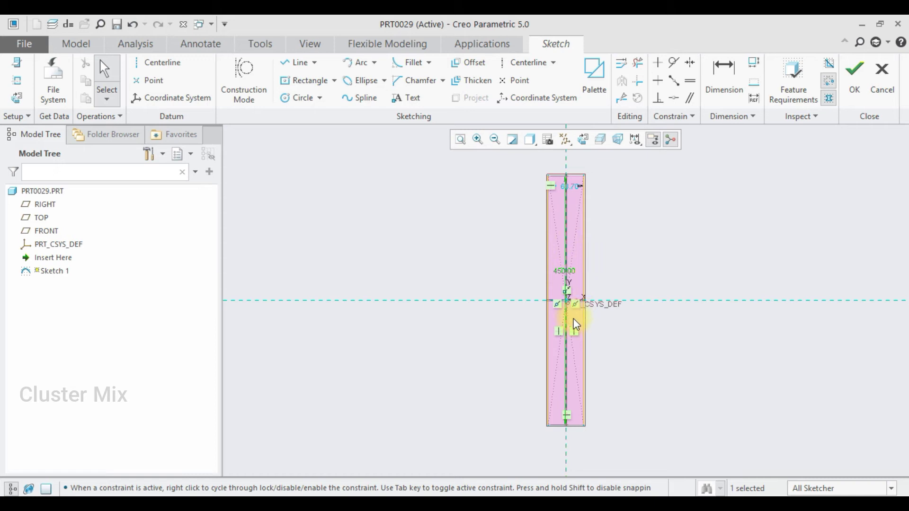
double_click(570, 198)
type("50")
key("Return")
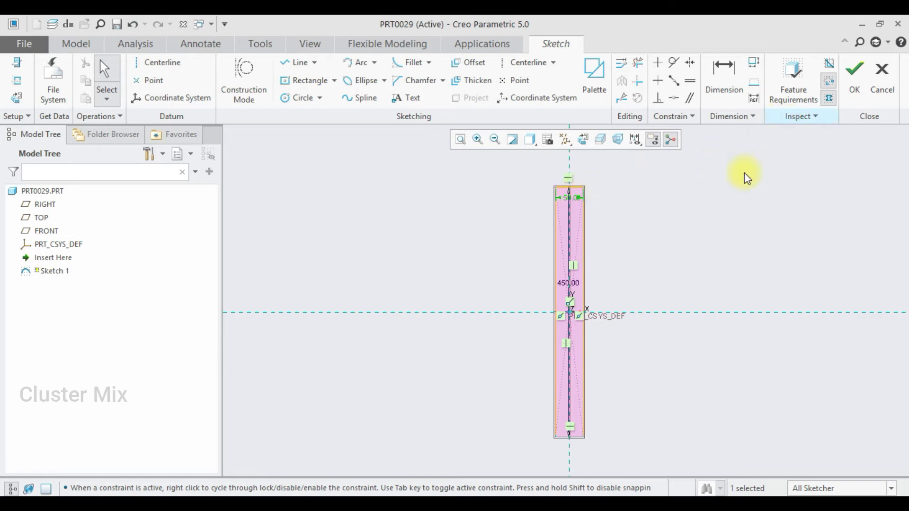
Step: Draw a smaller center rectangle about 75 mm high inside the first one, also centred on the origin
scroll(596, 303, "down", 5)
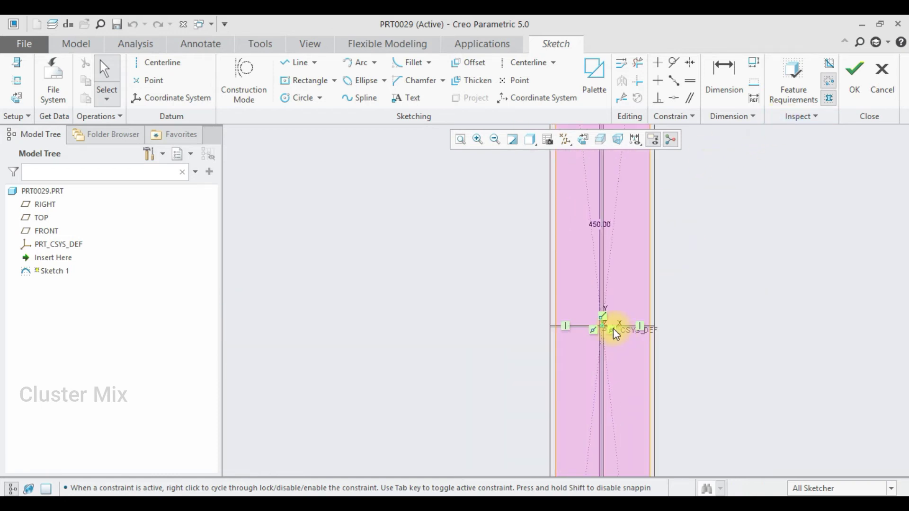
left_click(298, 82)
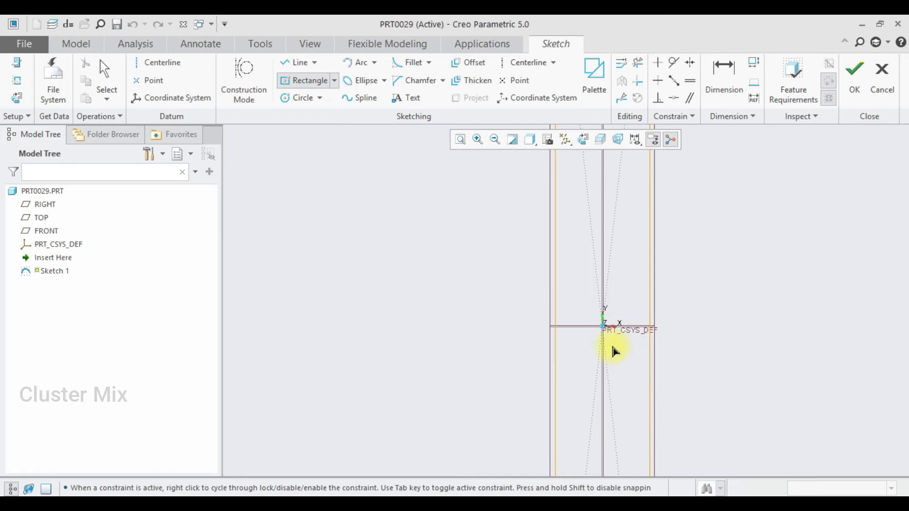
left_click(604, 327)
left_click(580, 254)
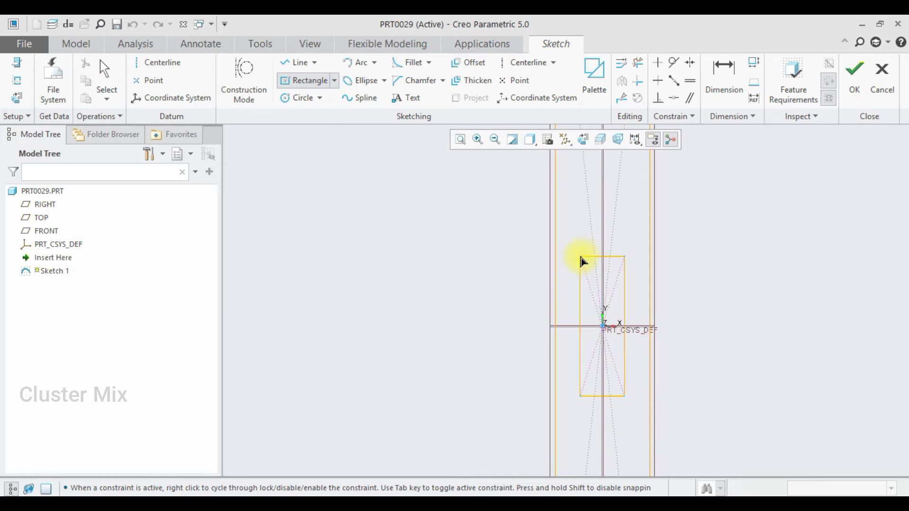
middle_click(597, 257)
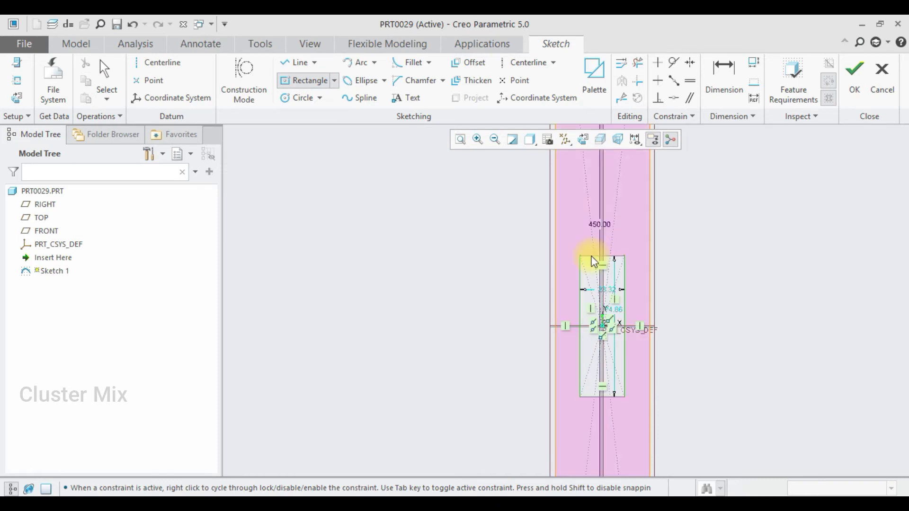
Step: Set the inner rectangle's width to 25 mm and its height to 387 mm
scroll(603, 290, "down", 3)
double_click(609, 287)
type("25")
key("Return")
double_click(624, 326)
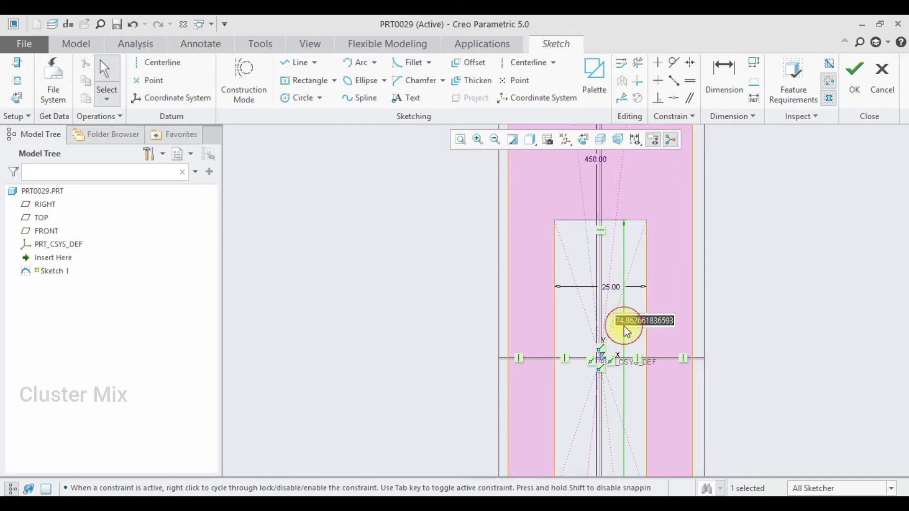
type("387")
key("Return")
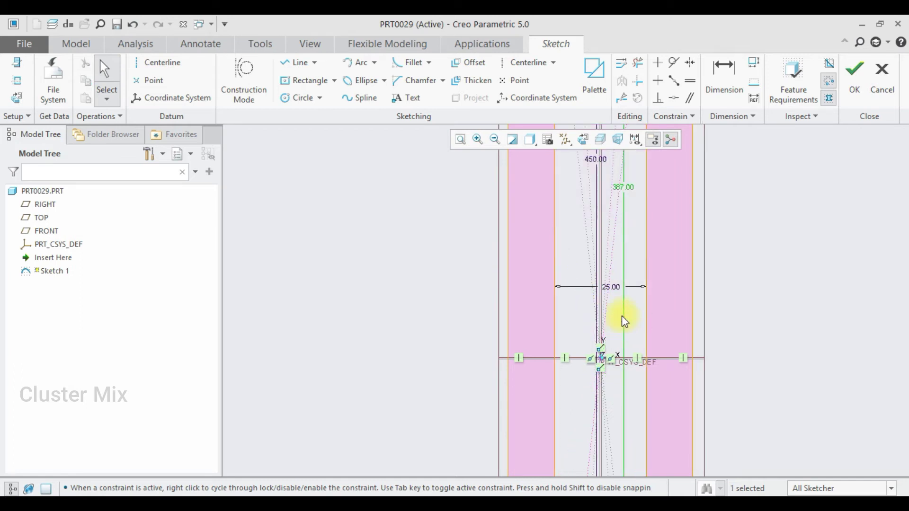
Step: Sketch a circle centred on the midpoint of the outer rectangle's top edge and passing through its corners
scroll(607, 316, "up", 5)
scroll(615, 202, "down", 2)
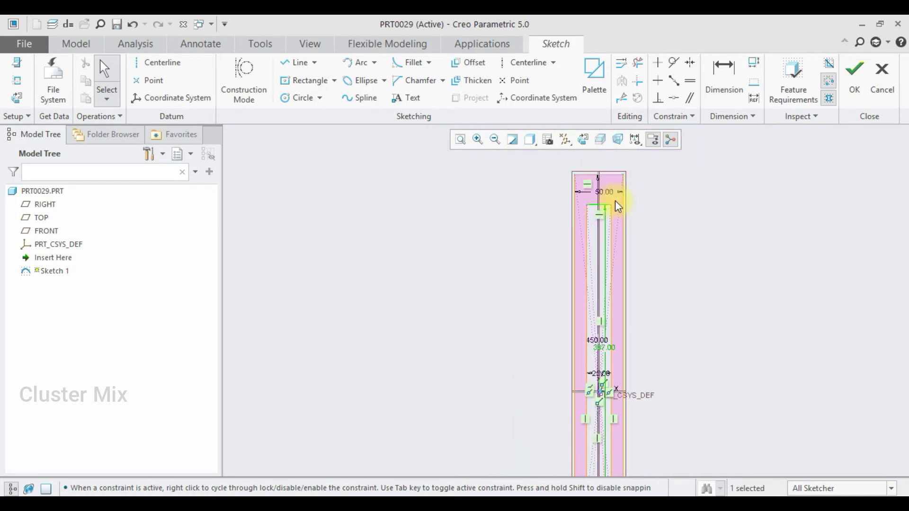
left_click(285, 97)
left_click(599, 174)
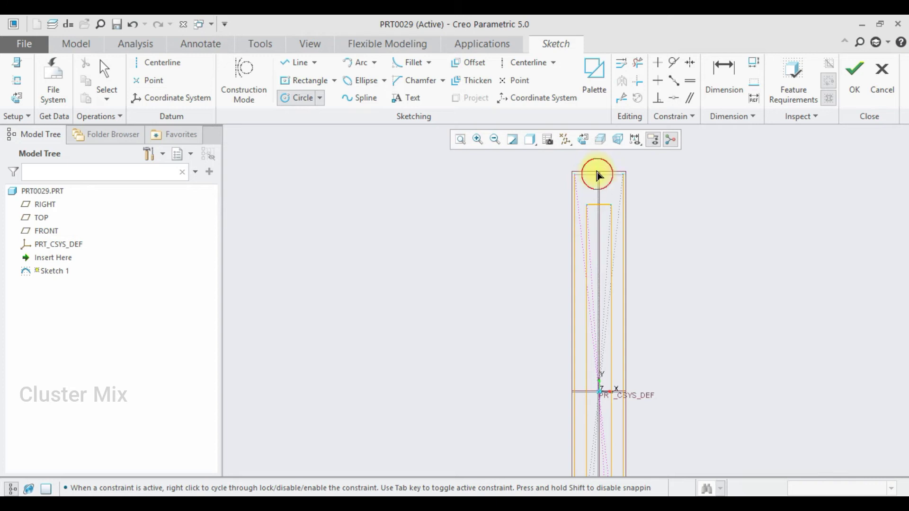
scroll(578, 162, "down", 1)
left_click(578, 162)
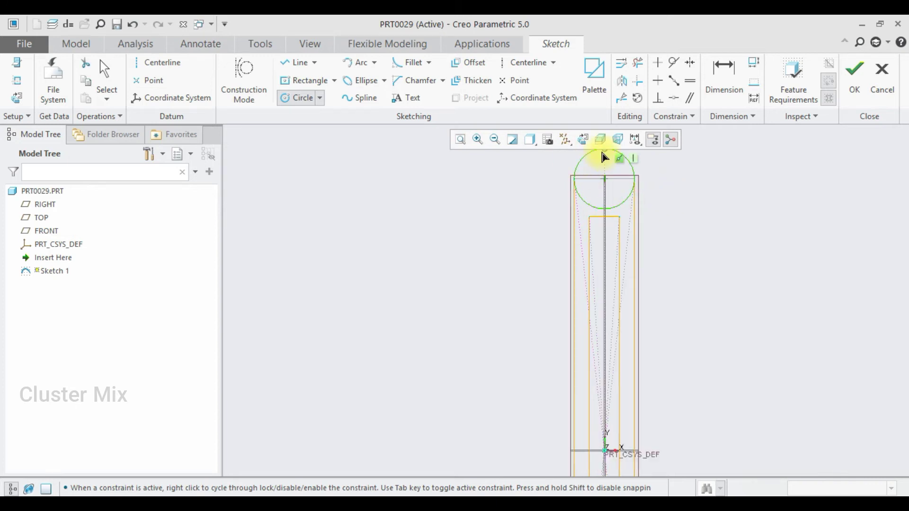
Step: Sketch a matching circle of 50 mm diameter centred on the midpoint of the outer rectangle's bottom edge
scroll(604, 173, "up", 3)
scroll(608, 314, "down", 4)
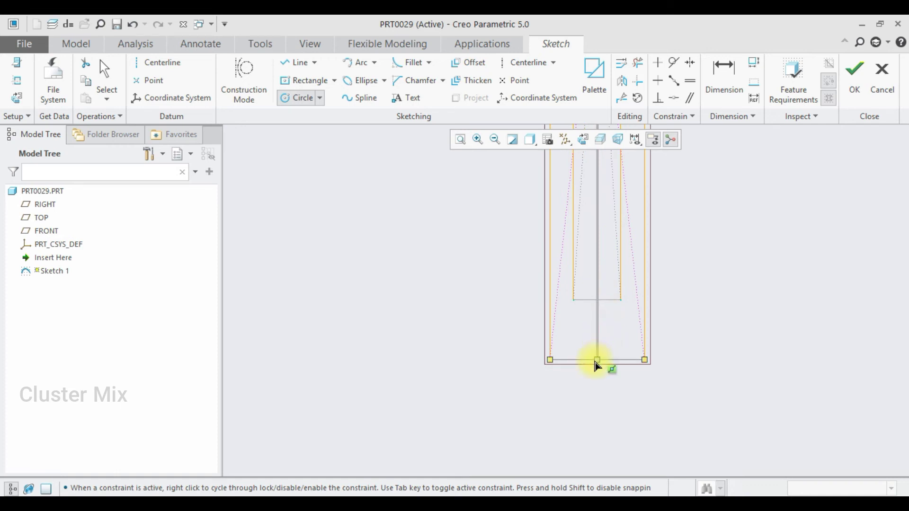
left_click(597, 361)
left_click(546, 361)
middle_click(617, 318)
scroll(599, 349, "up", 4)
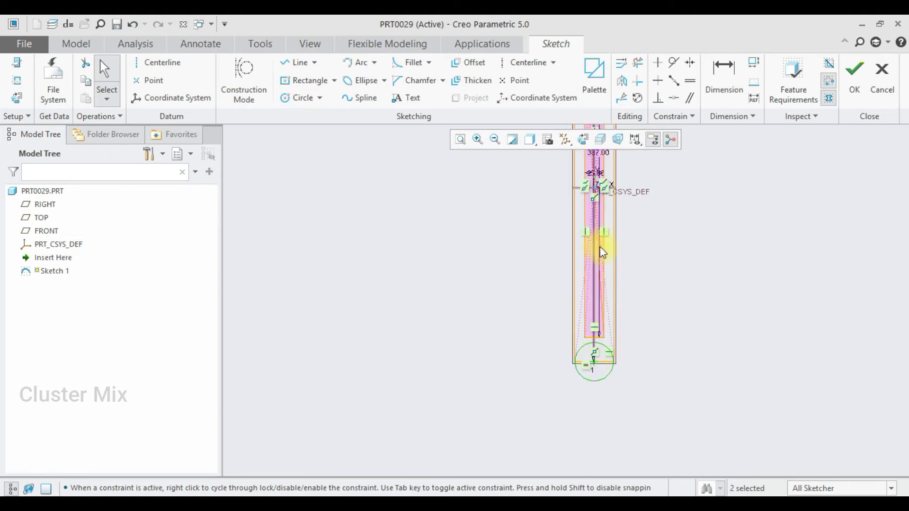
Step: Trim the upper circle's inner half and the outer rectangle's top edge, leaving a rounded upper end
left_click(585, 141)
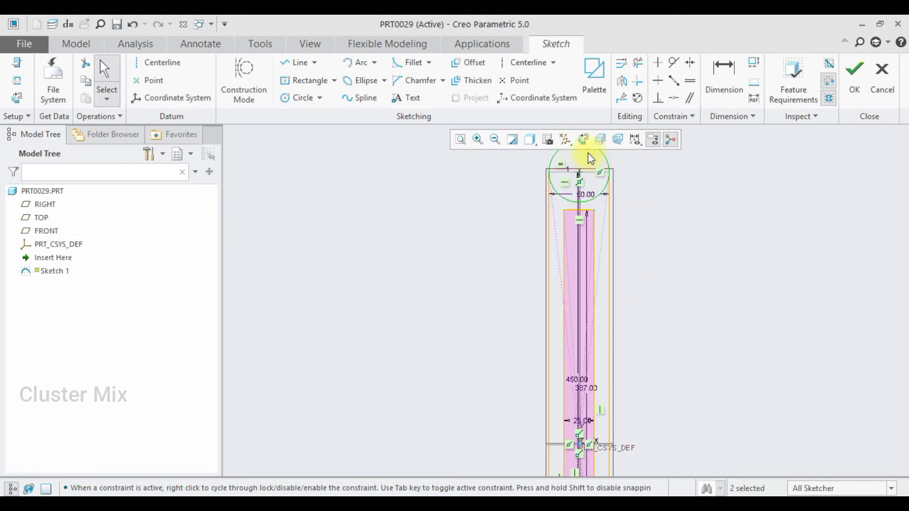
left_click(638, 67)
scroll(589, 167, "down", 2)
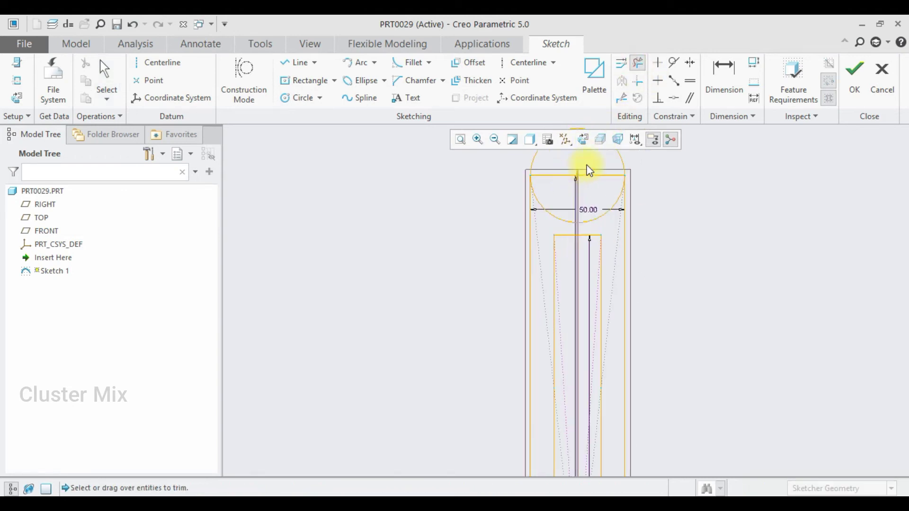
left_click_drag(561, 184, 555, 173)
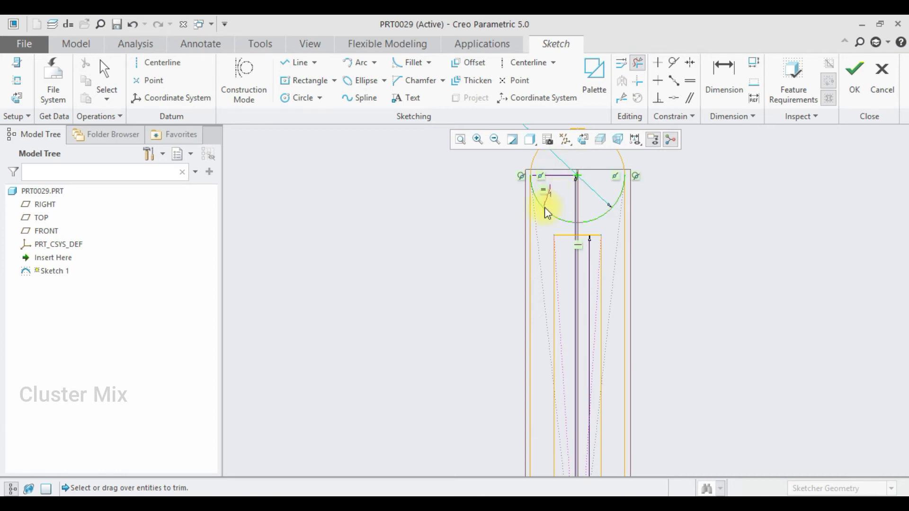
left_click_drag(616, 196, 613, 195)
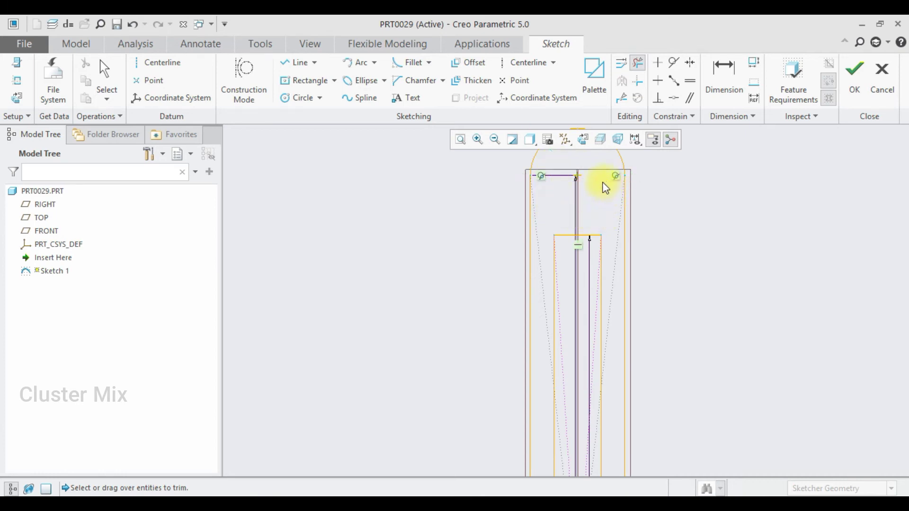
key("ctrl+z")
Step: Trim the lower circle's inner half and the outer rectangle's bottom edge, leaving a rounded lower end
scroll(603, 206, "up", 5)
scroll(617, 280, "down", 5)
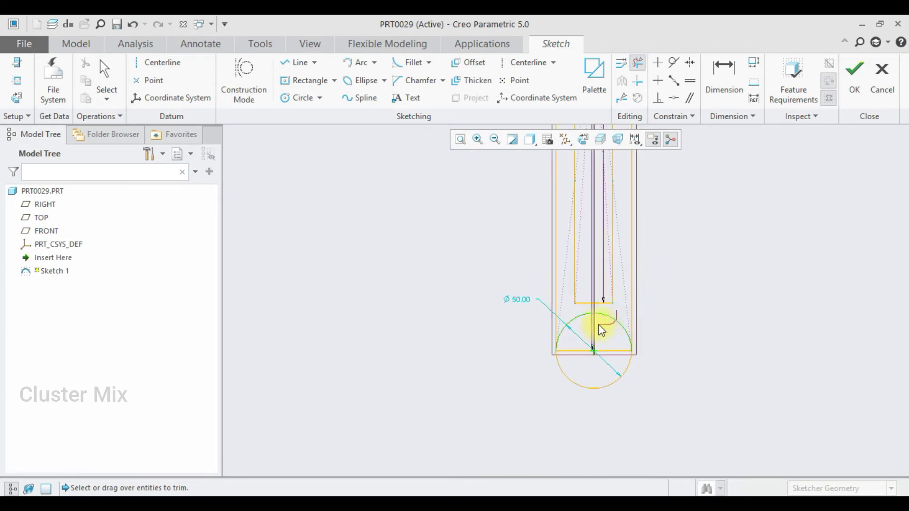
left_click_drag(568, 337, 569, 339)
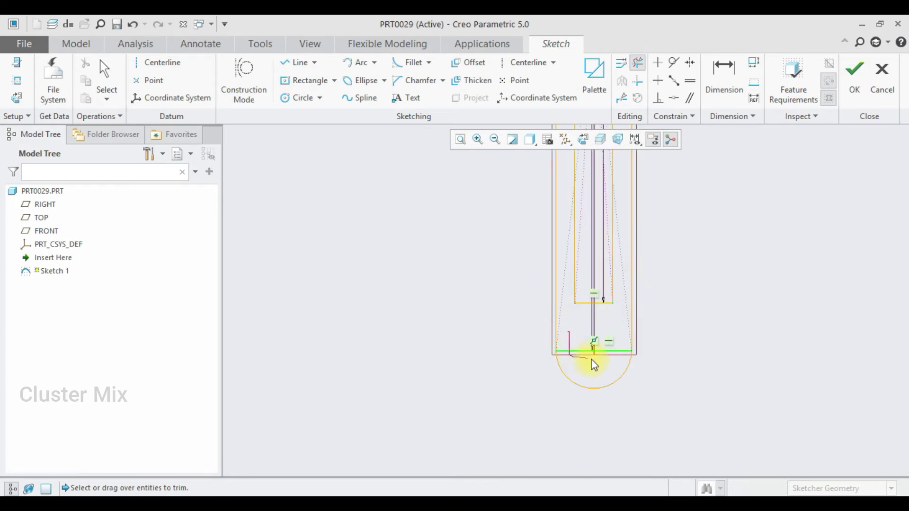
middle_click(601, 351)
Step: Sketch circles centred on the midpoints of the inner rectangle's top and bottom edges, each as wide as the rectangle
left_click(287, 98)
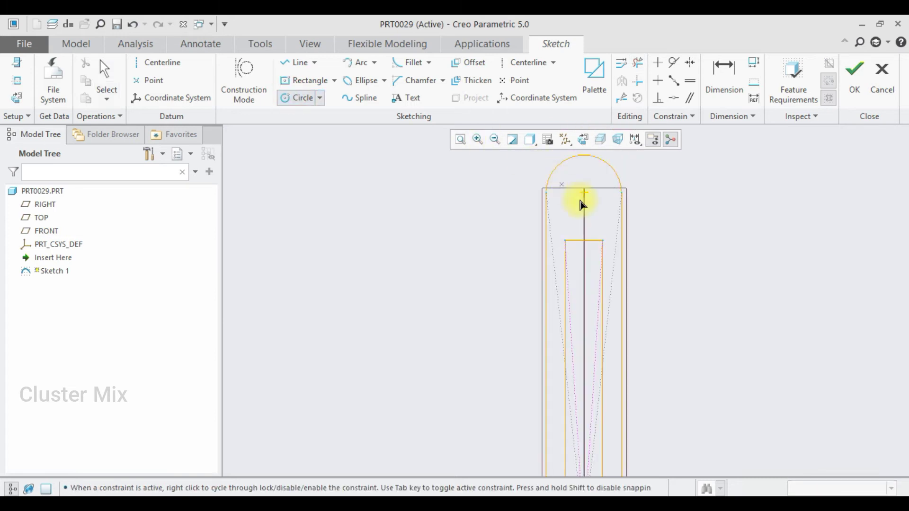
left_click(566, 240)
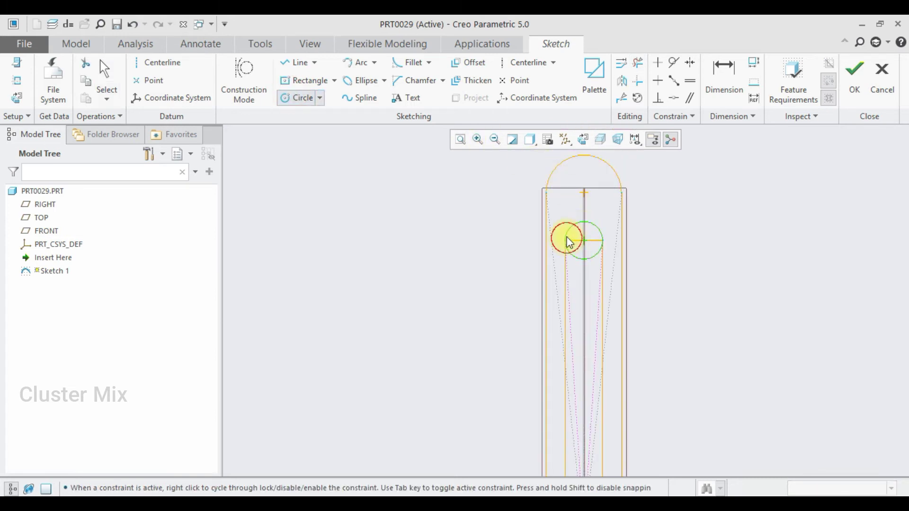
scroll(586, 191, "down", 3)
scroll(601, 374, "up", 4)
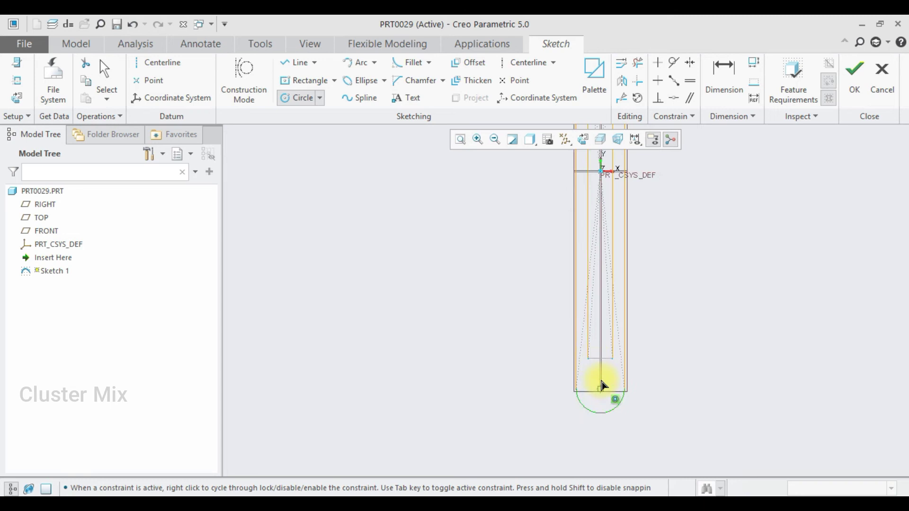
left_click(602, 359)
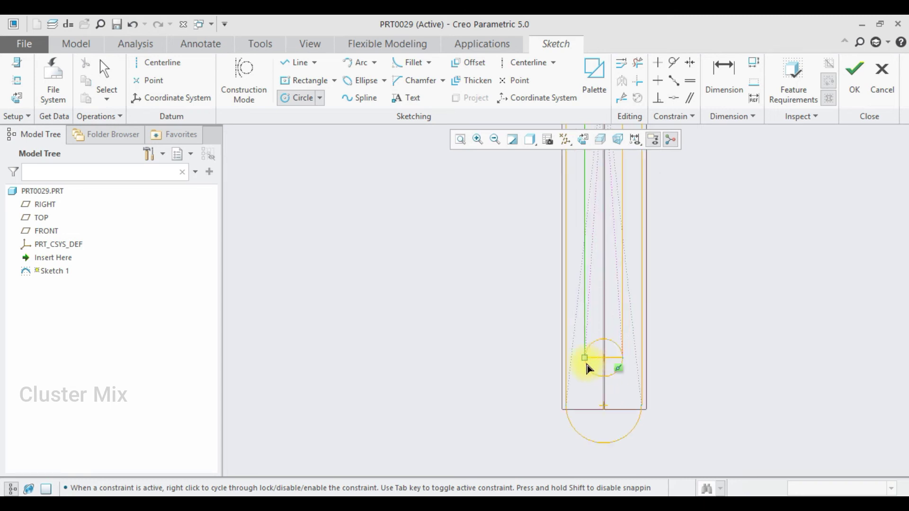
left_click(617, 345)
middle_click(631, 286)
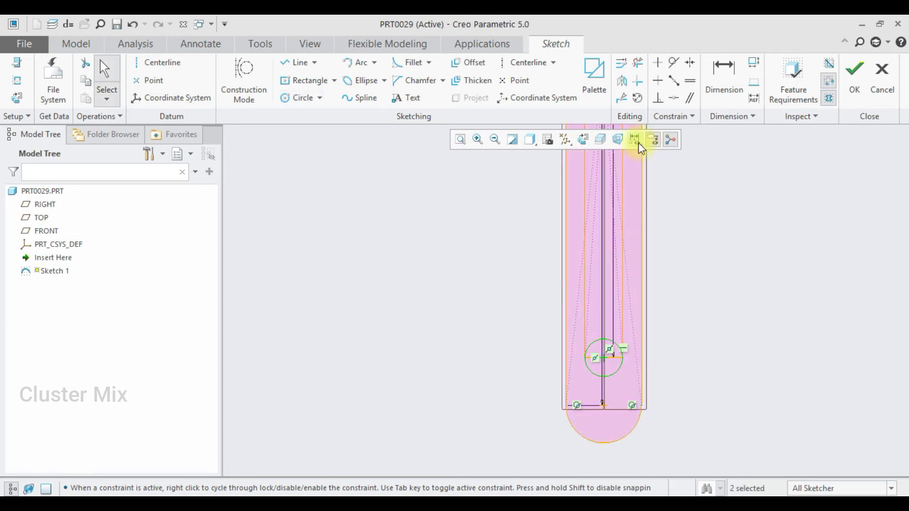
Step: Trim the small circle and the straight edge at the inner rectangle's lower end to shape the rounded slot end
left_click(638, 63)
scroll(611, 343, "up", 2)
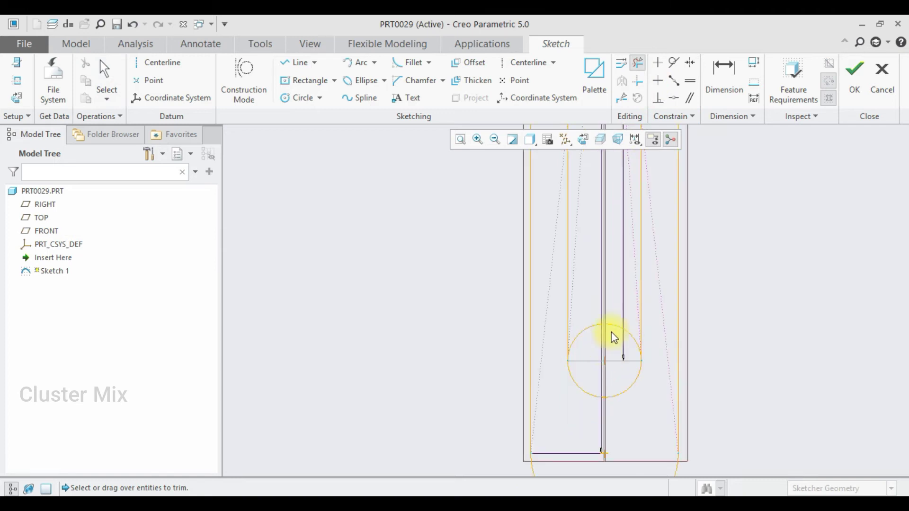
left_click_drag(620, 339, 600, 365)
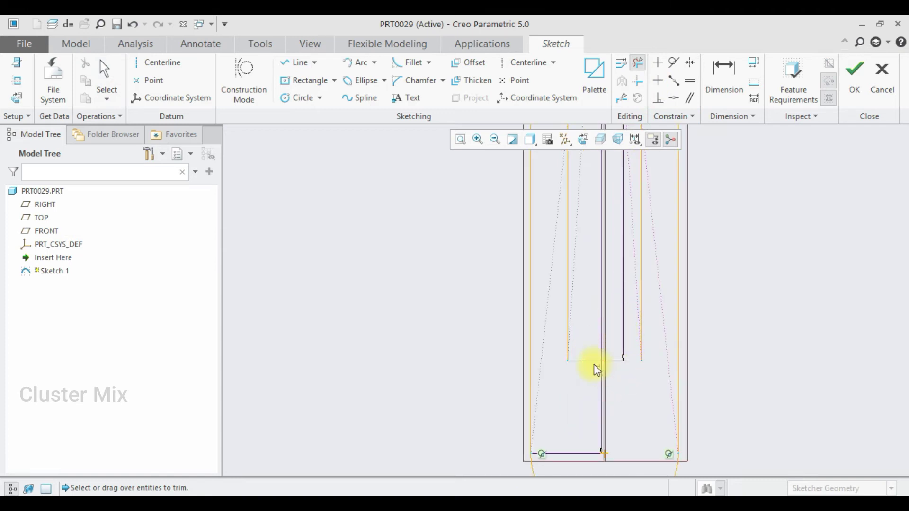
middle_click(615, 336)
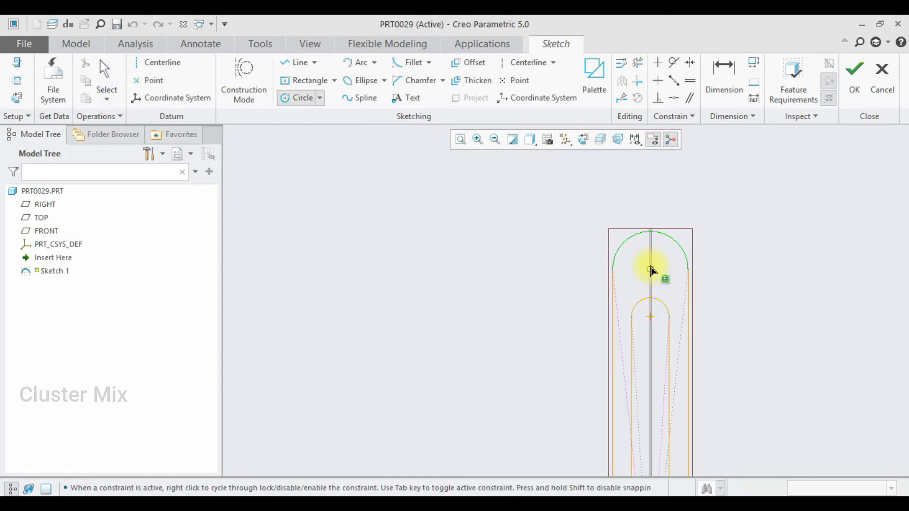
Step: Sketch hole circles concentric with the outer profile's two rounded ends, making the lower one as wide as the slot
left_click(650, 268)
scroll(670, 219, "down", 3)
scroll(682, 385, "up", 4)
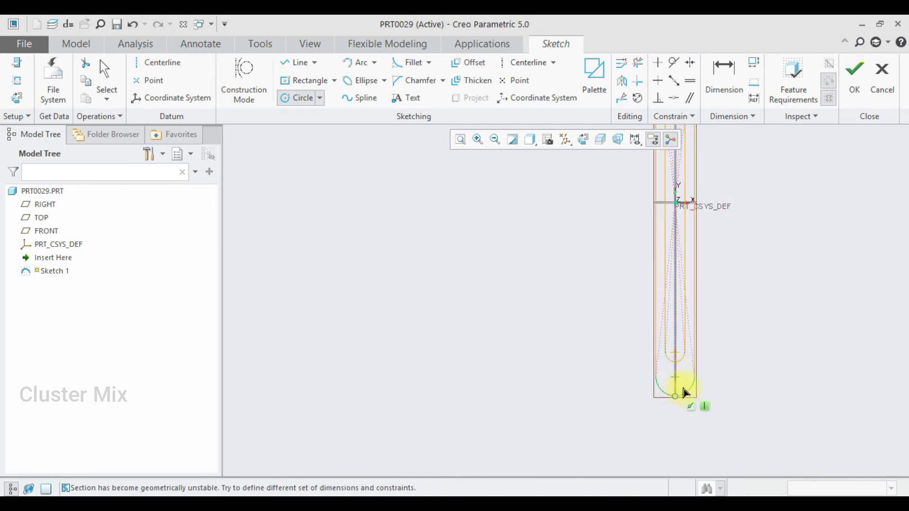
left_click(673, 374)
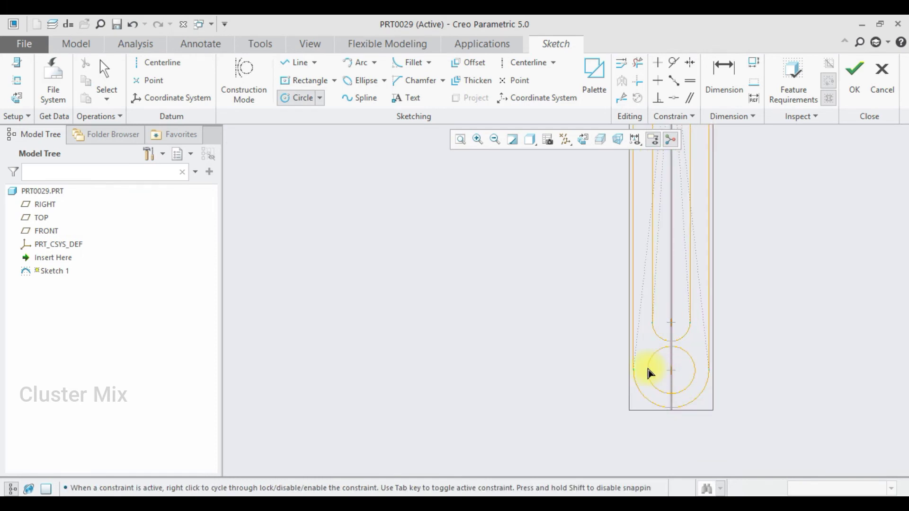
left_click(680, 371)
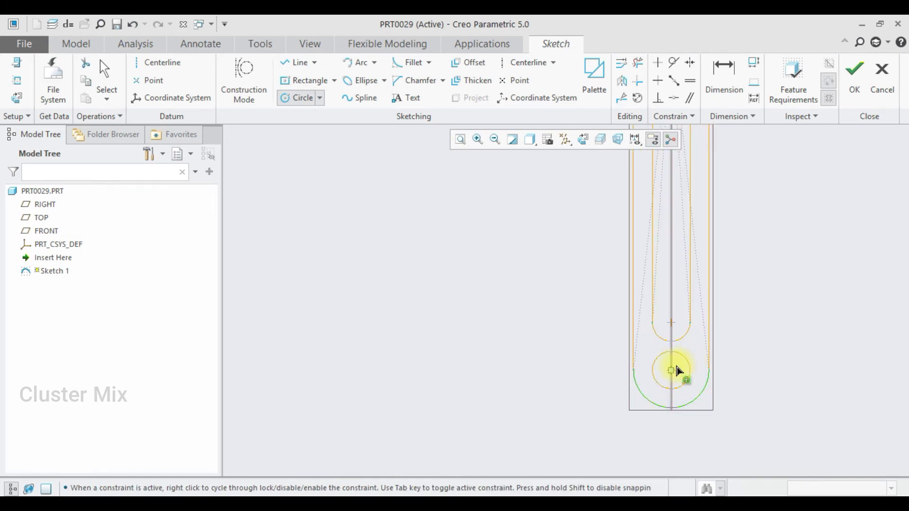
Step: Dimension the radius of the lower end hole and finish the slotted lever sketch
middle_click(680, 371)
scroll(636, 399, "up", 2)
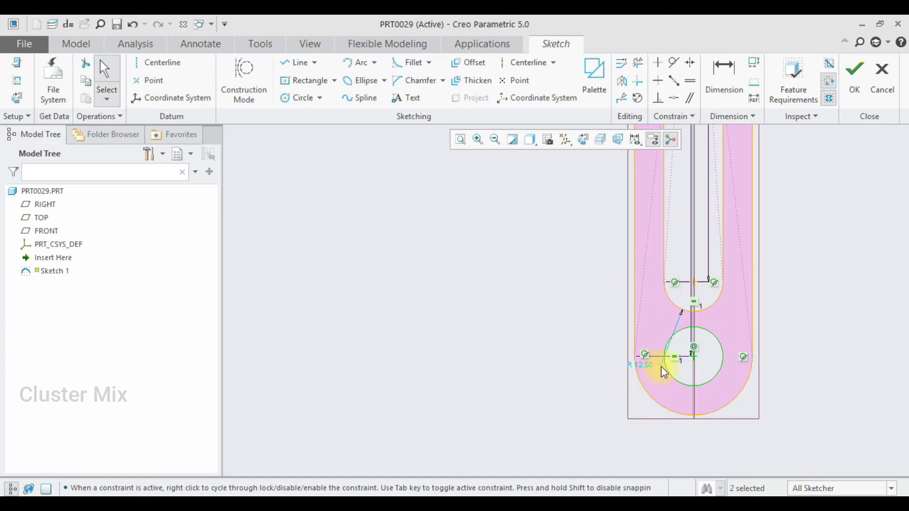
left_click(723, 76)
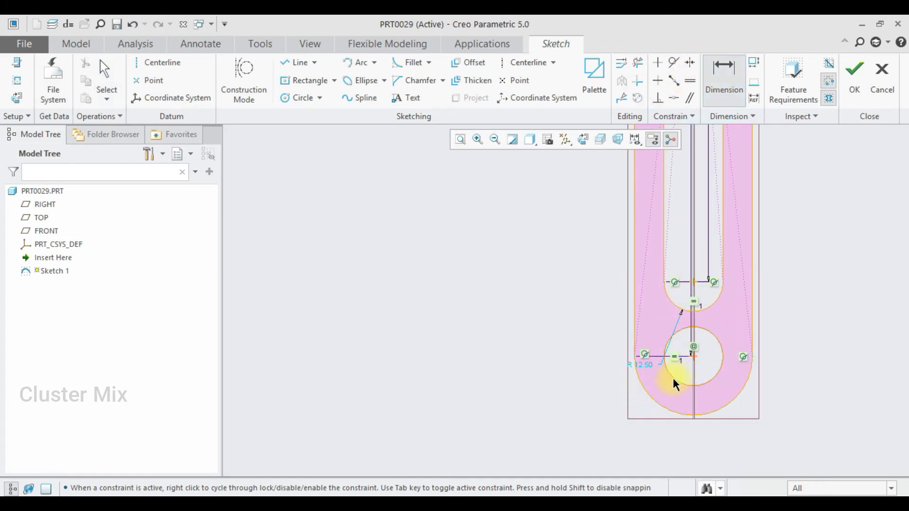
middle_click(581, 389)
middle_click(606, 363)
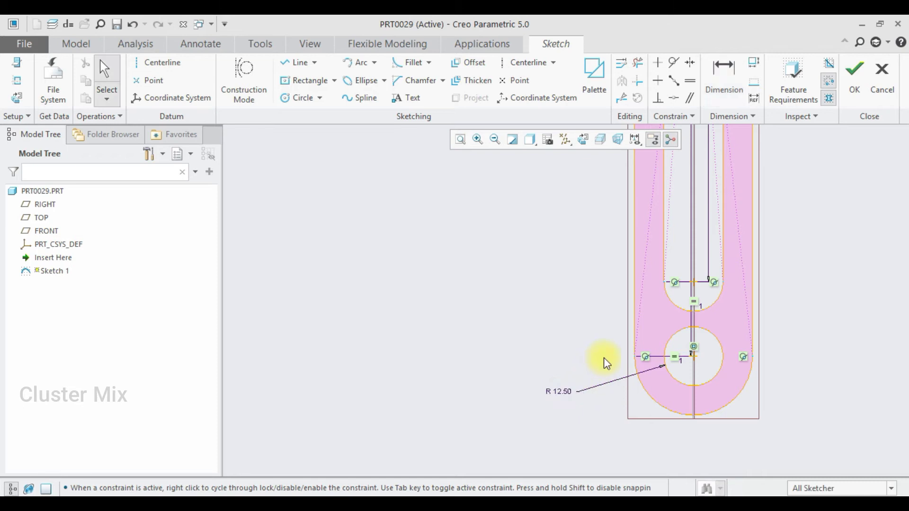
scroll(727, 277, "up", 4)
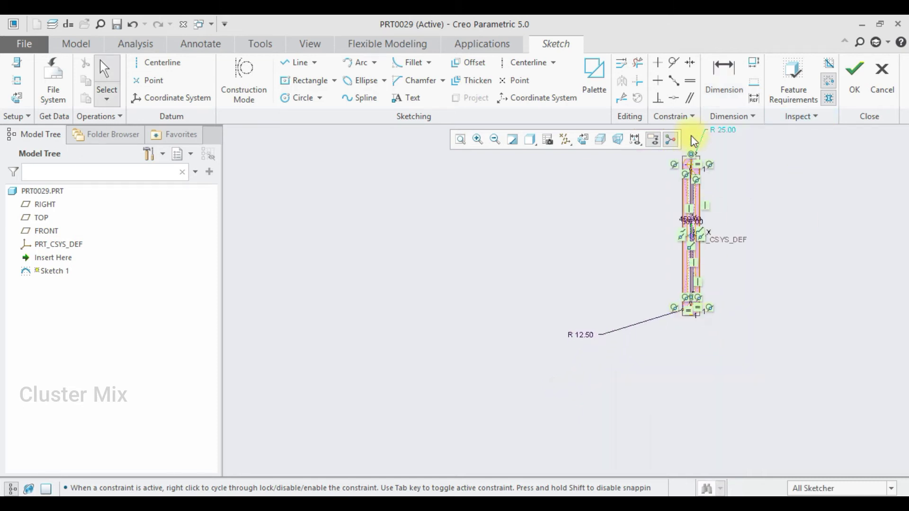
scroll(758, 154, "down", 2)
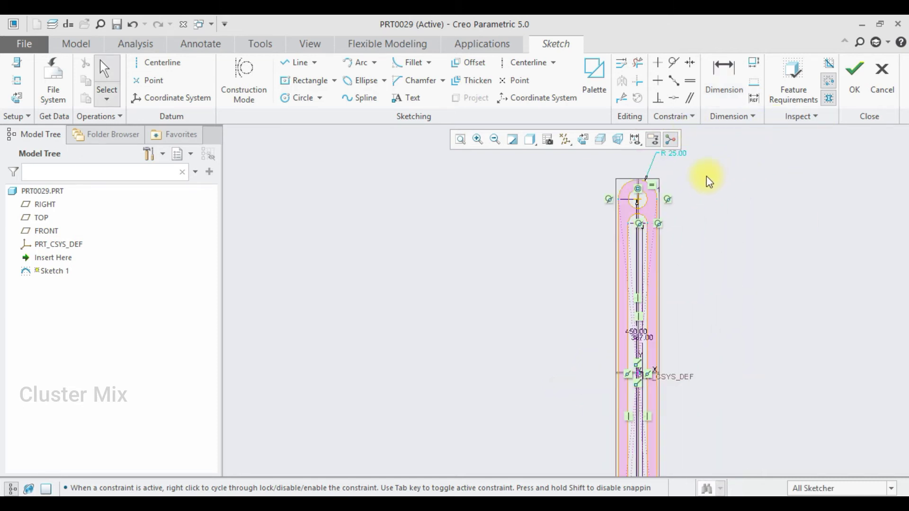
left_click(854, 76)
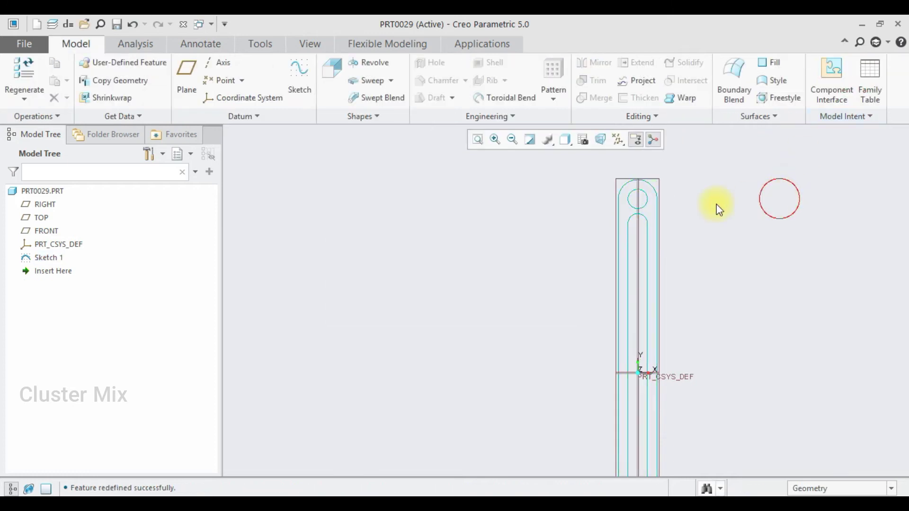
Step: Reopen the slotted lever sketch, check its geometry and dimensions, and close it
key("ctrl+c")
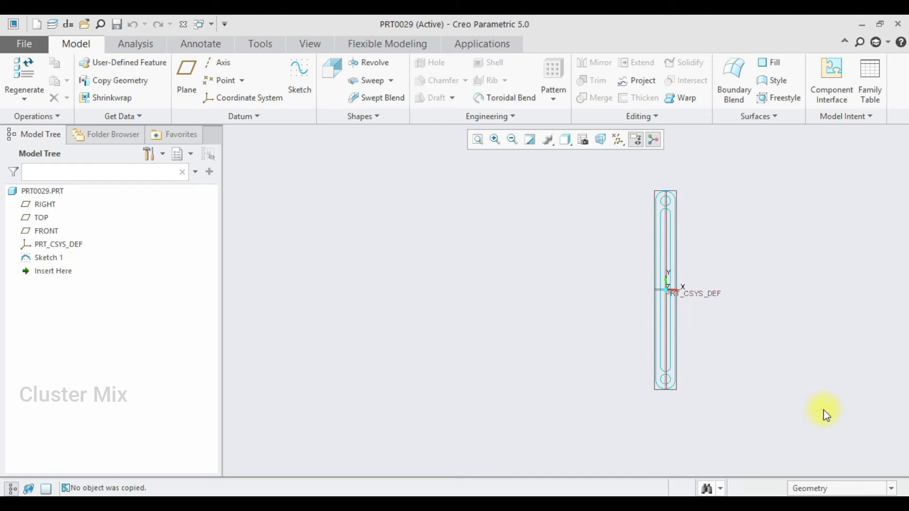
key("ctrl+v")
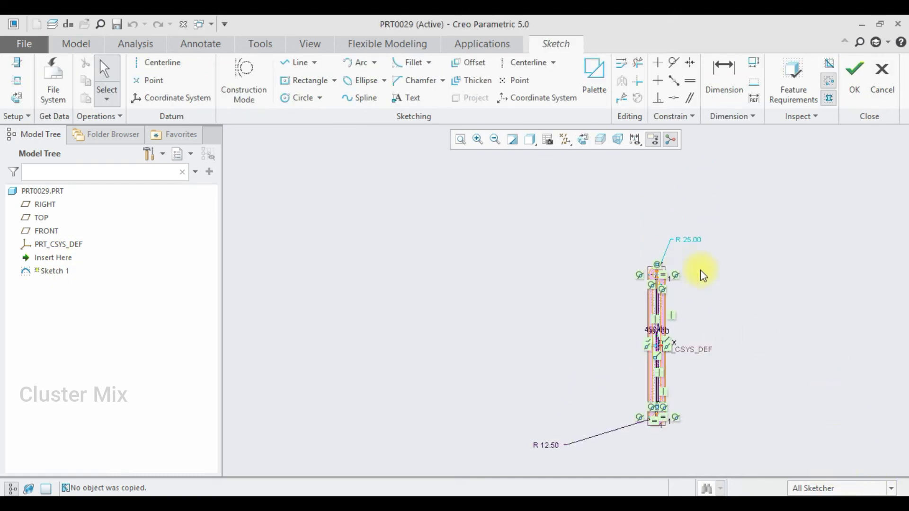
left_click(854, 78)
left_click(687, 262)
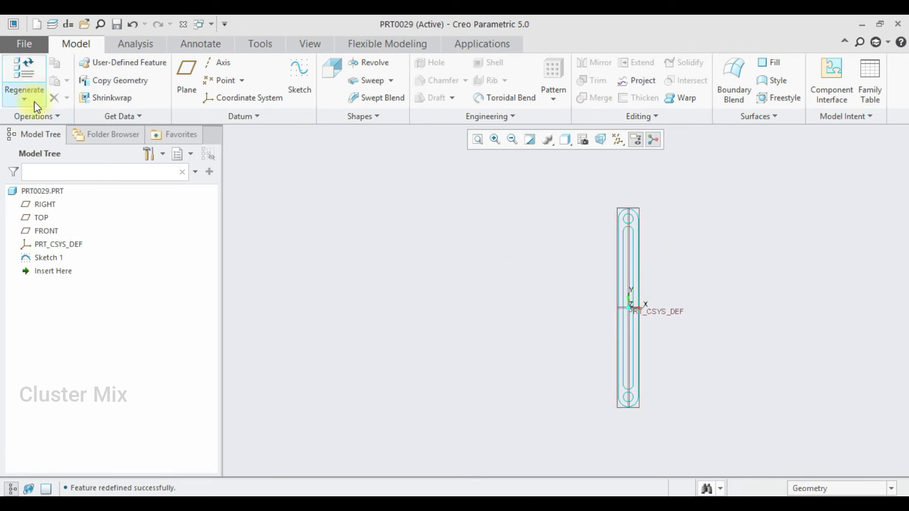
Step: Extrude the slotted lever sketch 40 mm into a solid and inspect it from an angle
left_click(337, 68)
double_click(105, 79)
type("4")
key("Return")
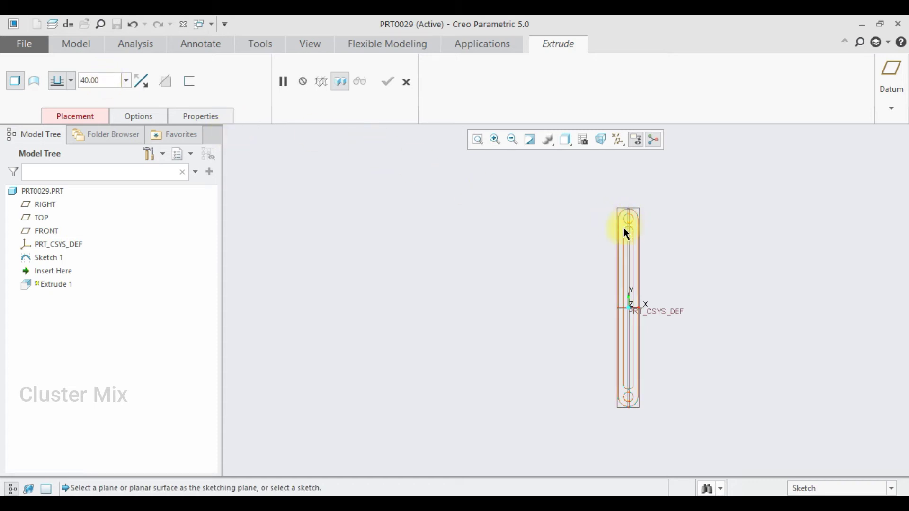
left_click(625, 210)
left_click(387, 81)
left_click(680, 254)
mouse_move(679, 254)
middle_mouse_down()
mouse_move(639, 259)
mouse_move(662, 273)
mouse_move(647, 296)
middle_mouse_up()
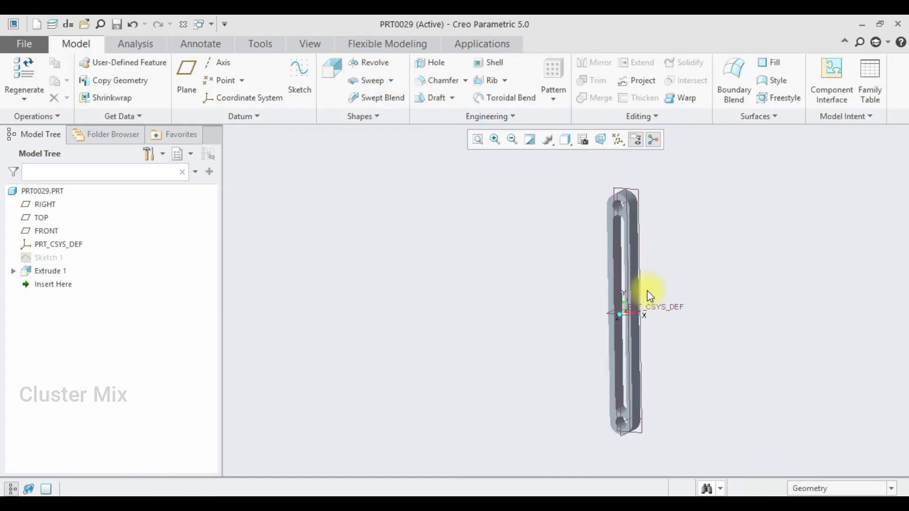
Step: Save a copy of the part as part3 in the shaper mechanism folder on the desktop
left_click(19, 44)
left_click(42, 138)
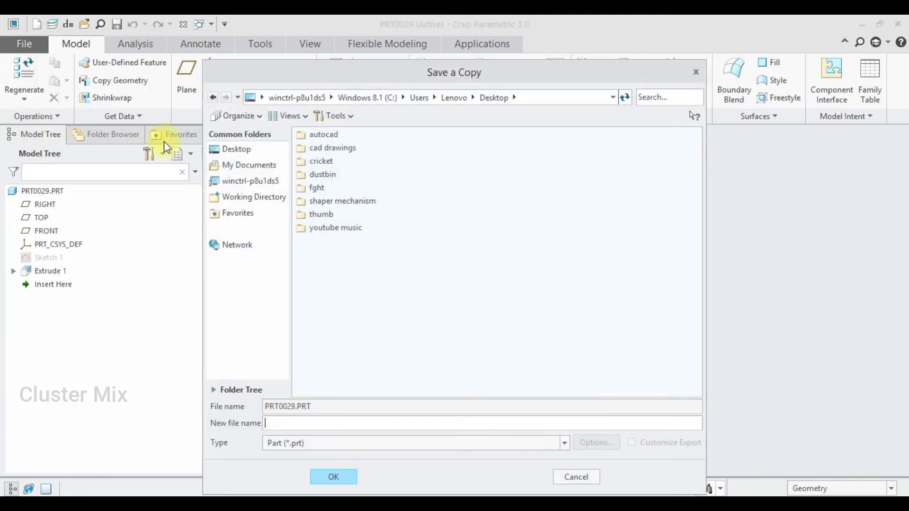
left_click(254, 150)
double_click(336, 200)
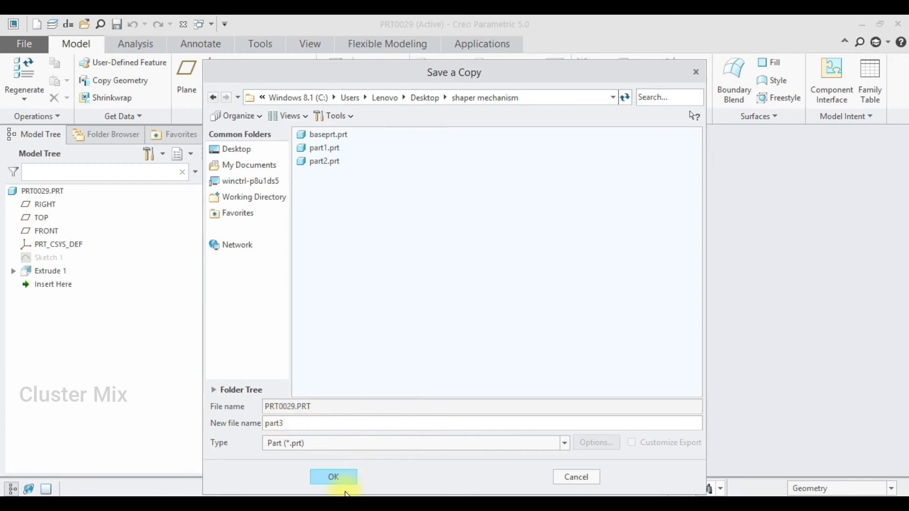
left_click(334, 477)
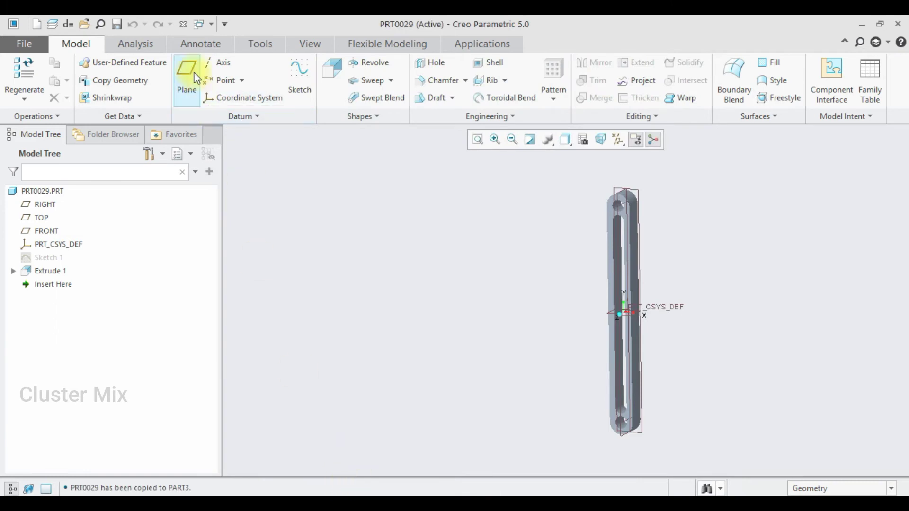
Step: Close the lever part and create a new solid part, prt0030, from the mmns_part_solid template
left_click(186, 24)
left_click(18, 61)
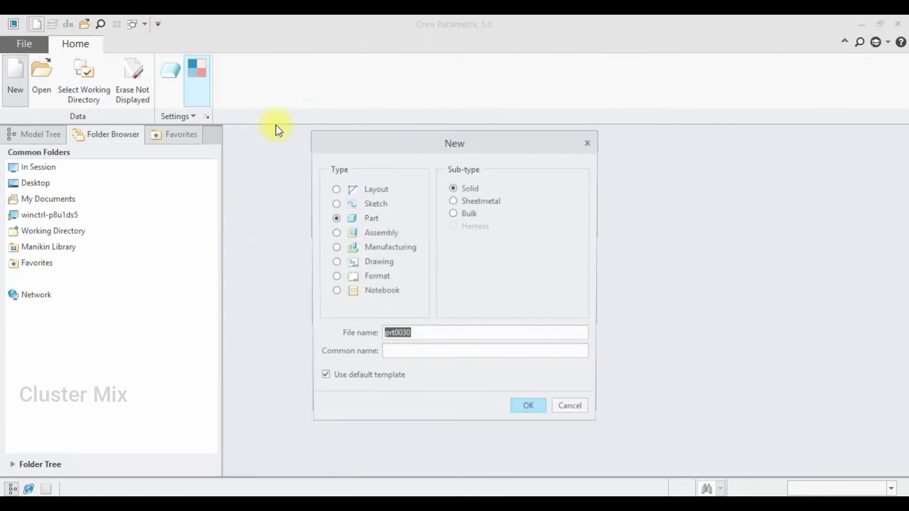
left_click(527, 408)
scroll(564, 206, "down", 2)
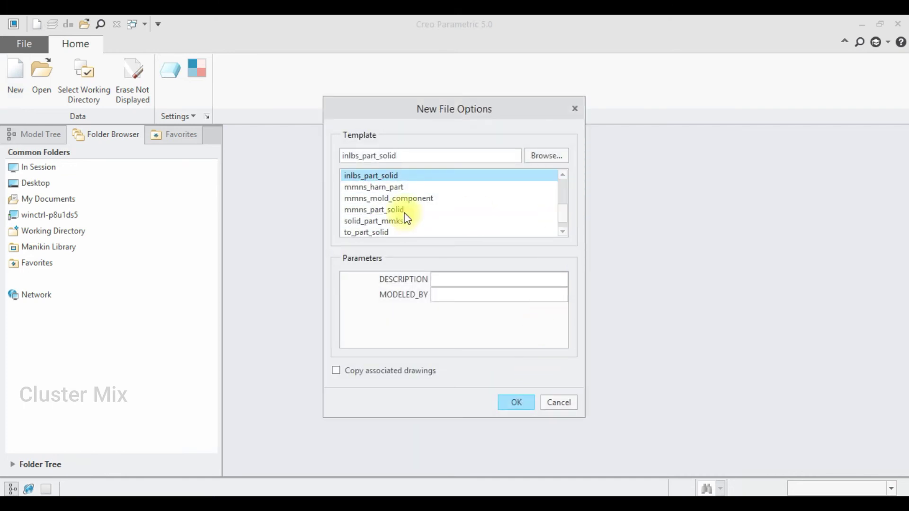
double_click(375, 210)
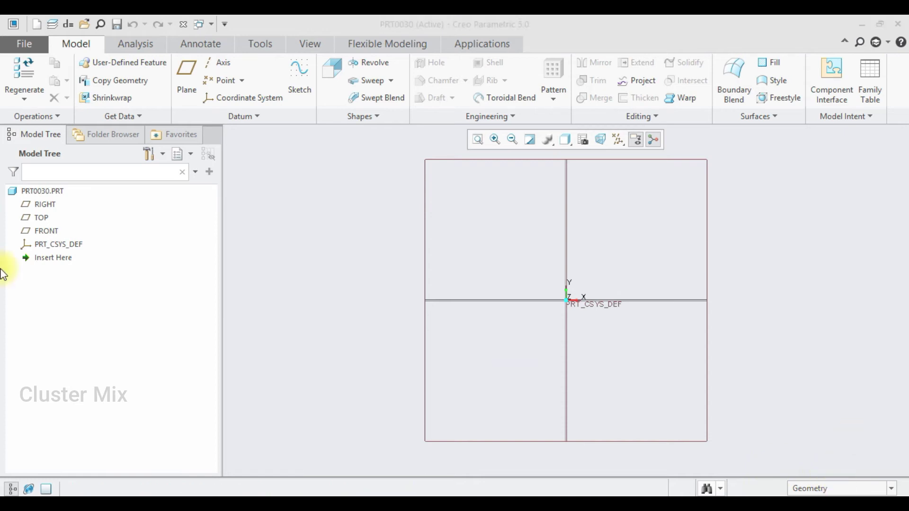
Step: Sketch a circle centred on the origin on the FRONT plane and set its diameter to 350 mm
left_click(46, 231)
left_click(55, 171)
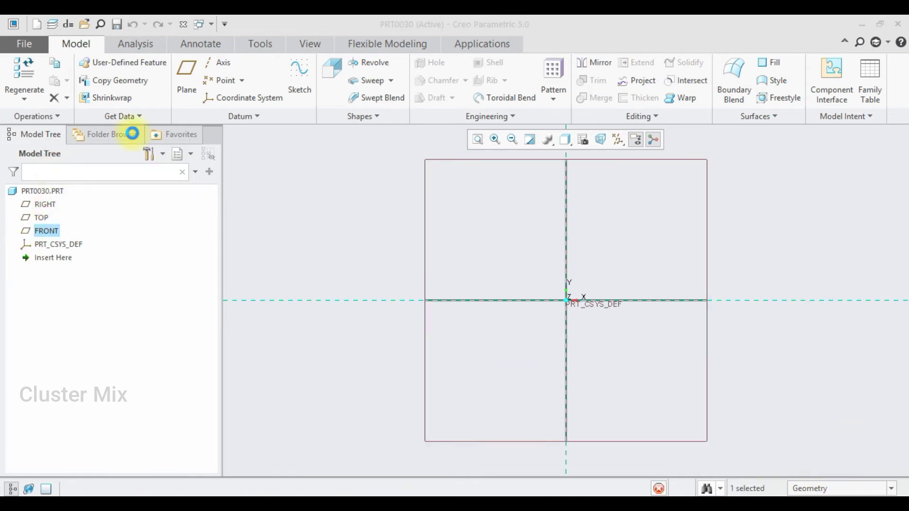
left_click(300, 97)
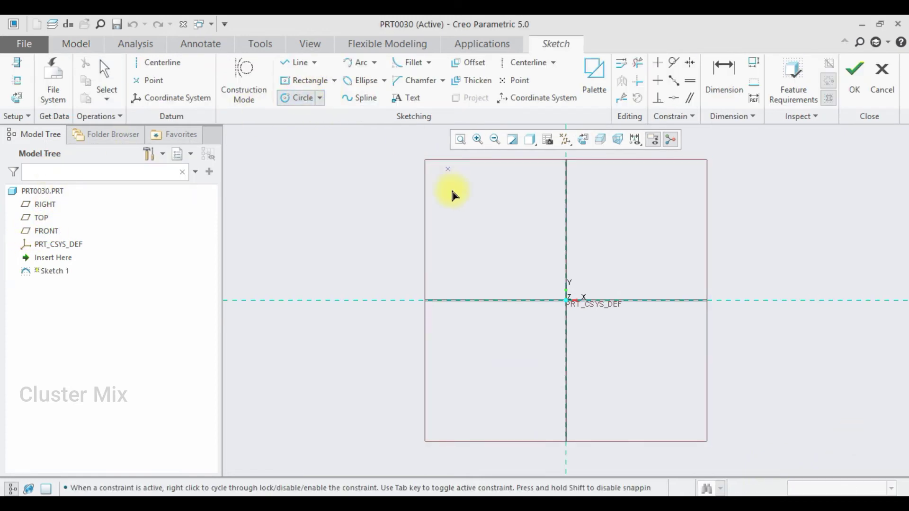
left_click(567, 300)
left_click(547, 268)
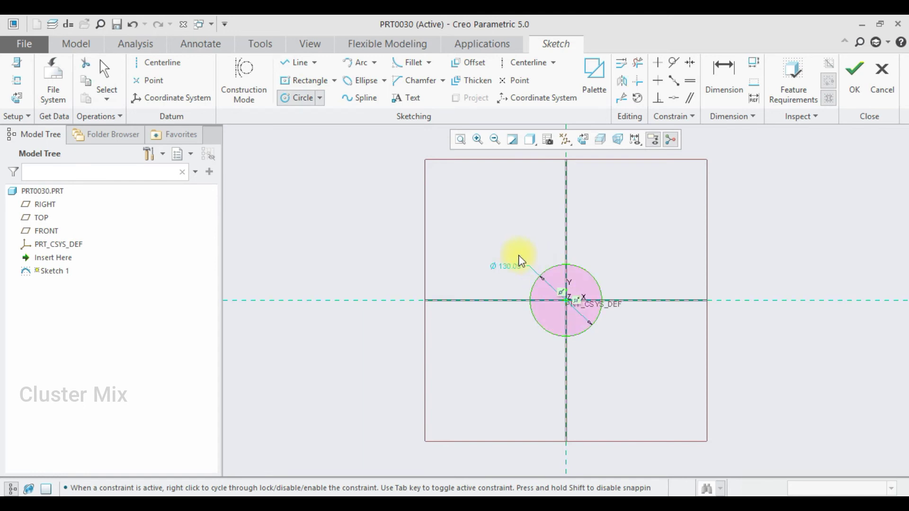
middle_click(512, 271)
double_click(514, 272)
type("350")
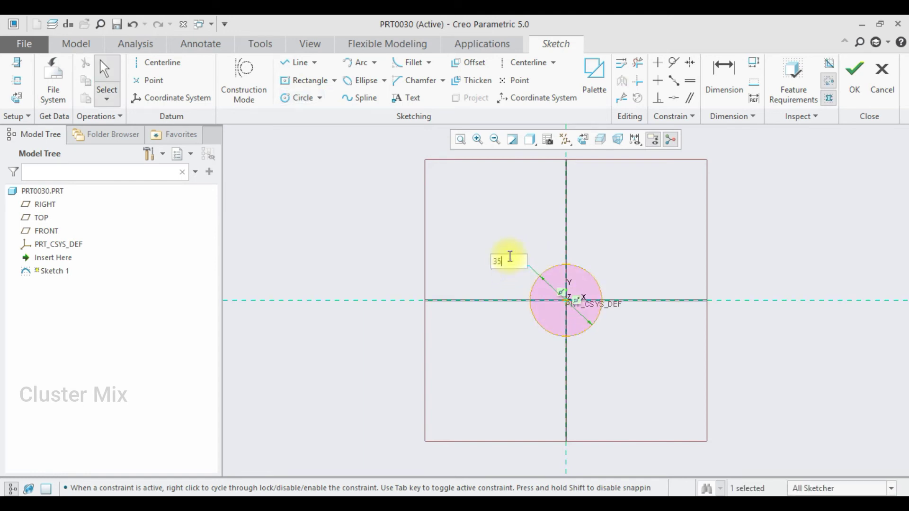
key("Return")
Step: Sketch a concentric circle at the origin, set its diameter to 25 mm, and finish the sketch
left_click(296, 98)
left_click(566, 300)
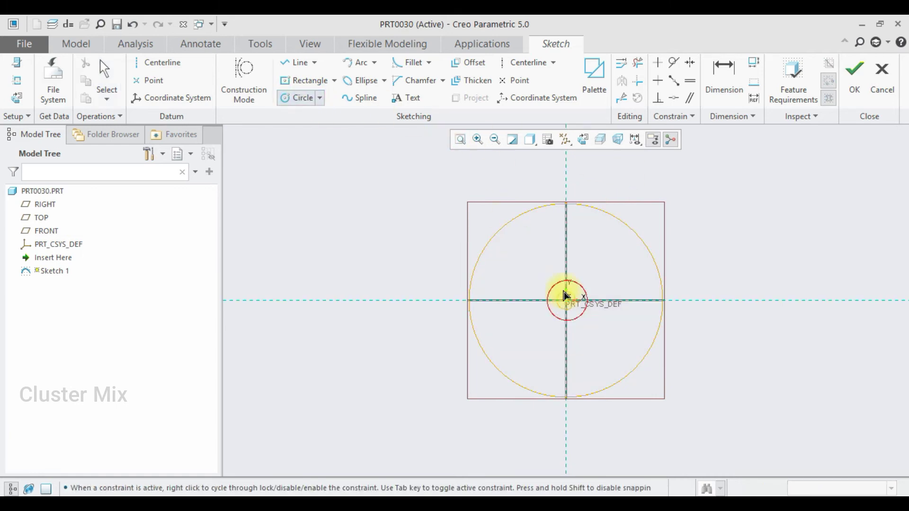
left_click(549, 291)
middle_click(545, 295)
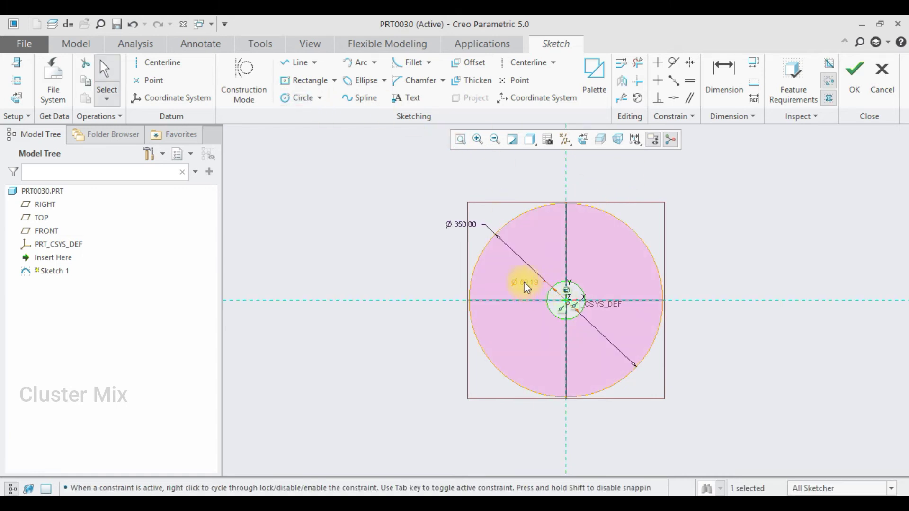
double_click(526, 283)
type("25")
key("Return")
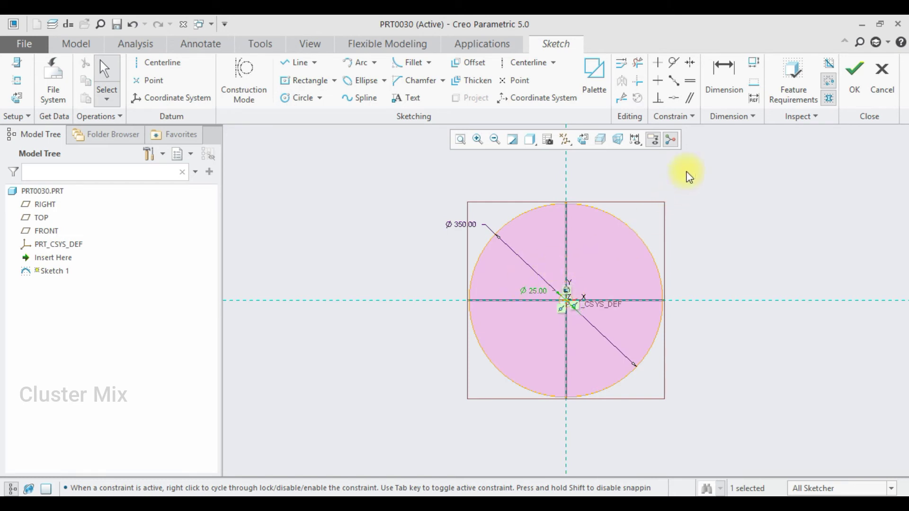
left_click(852, 75)
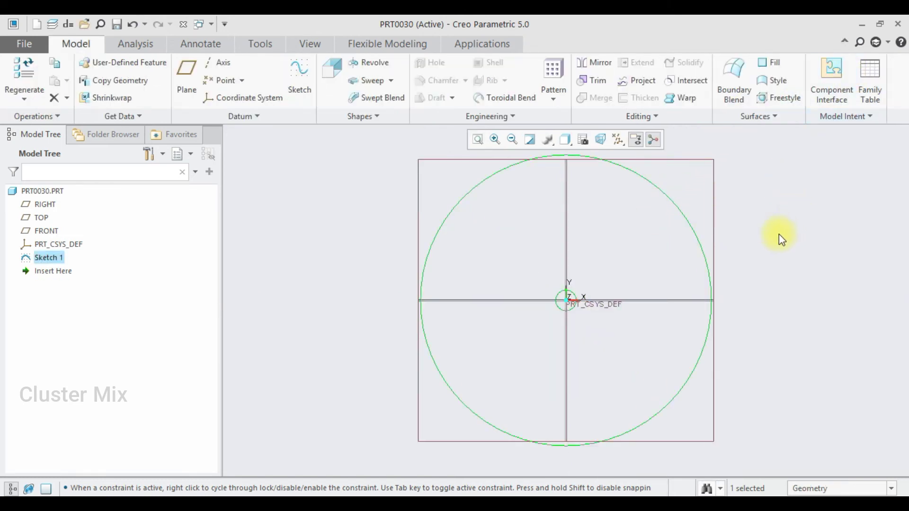
Step: Extrude the two-circle sketch into a solid disc with a central hole and show it in the default orientation
left_click(328, 75)
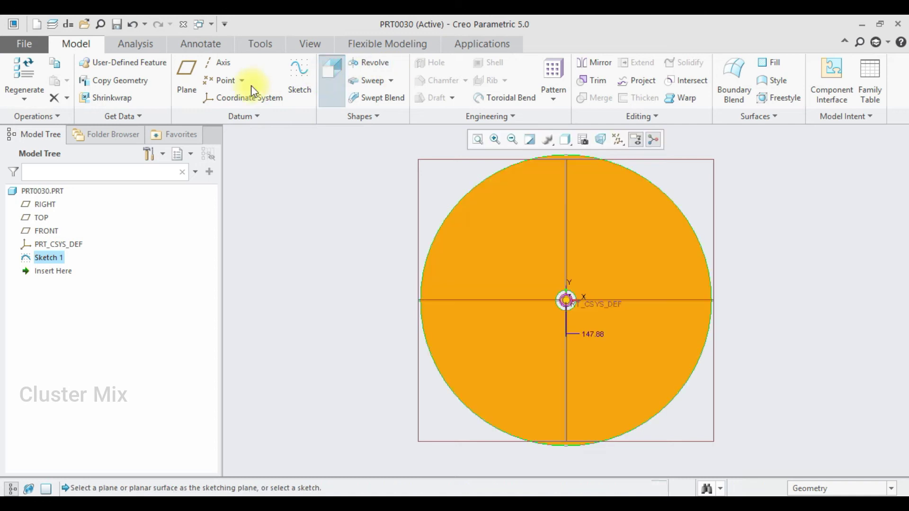
type("80")
key("Return")
left_click(387, 81)
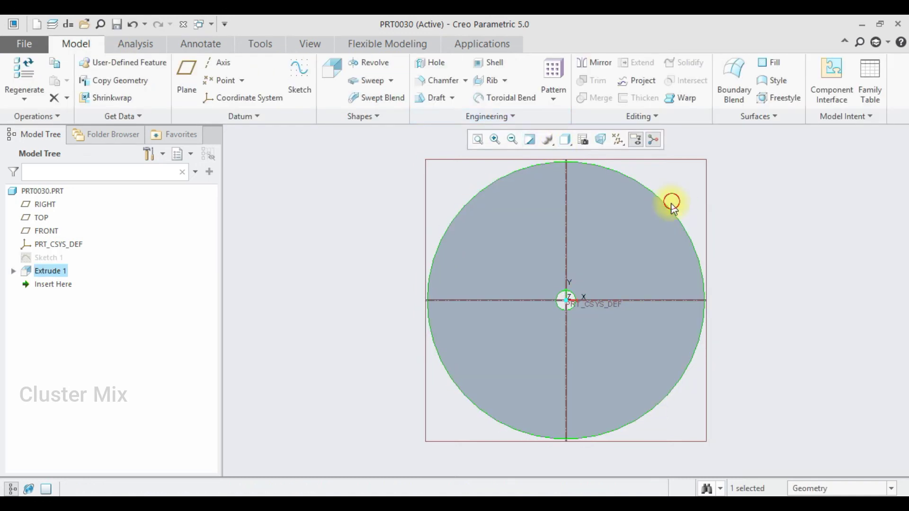
left_click(710, 234)
key("ctrl+d")
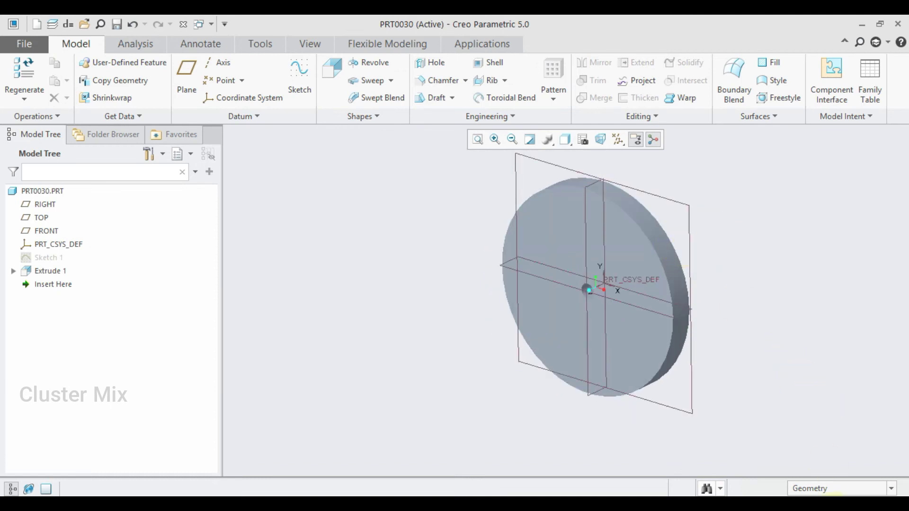
Step: On the disc's front face, sketch a circle on the horizontal axis right of the centre and set its diameter to 25 mm
left_click(635, 258)
left_click(704, 201)
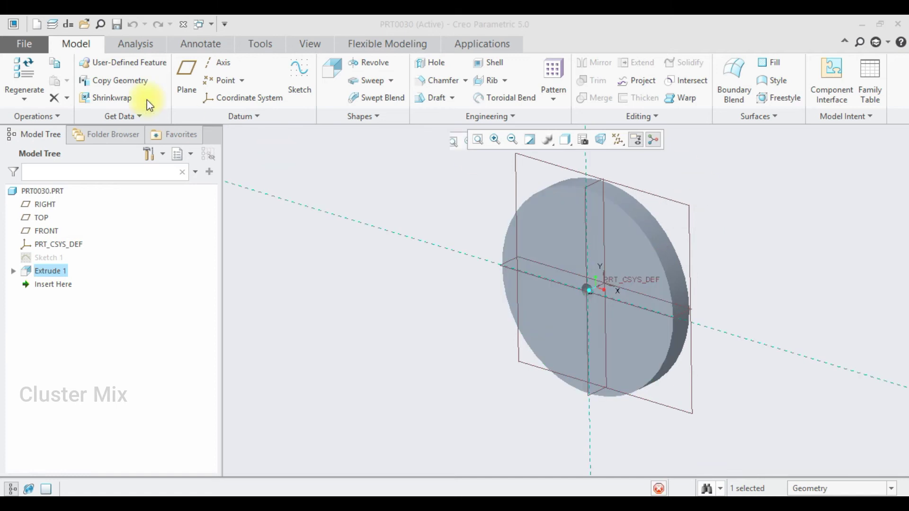
left_click(17, 97)
left_click(299, 94)
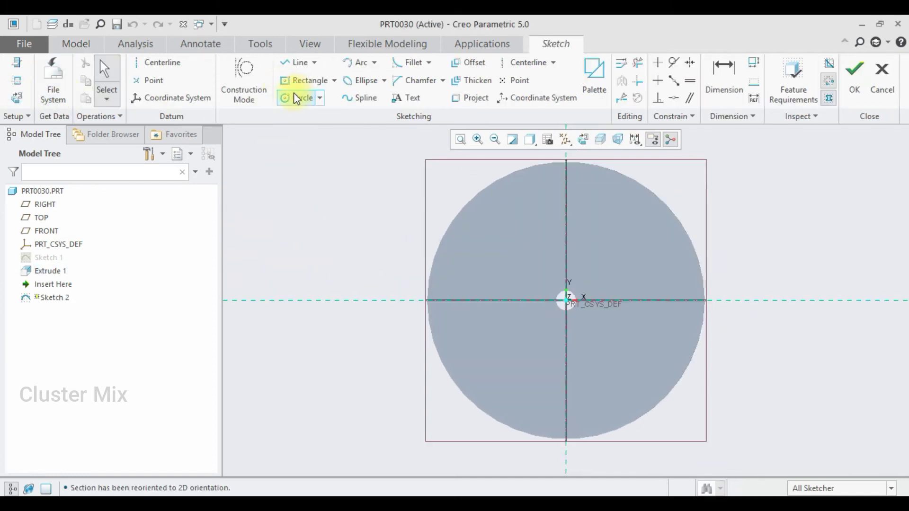
middle_click(647, 289)
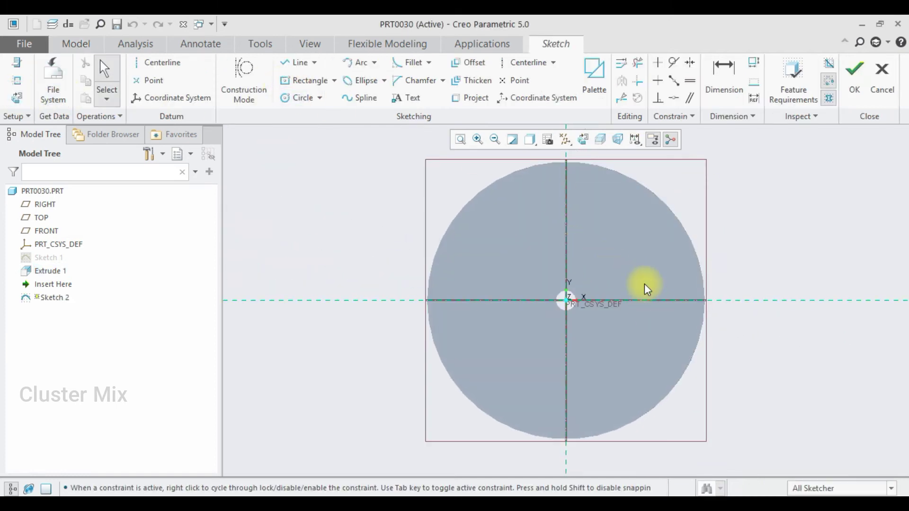
left_click(292, 97)
left_click(654, 300)
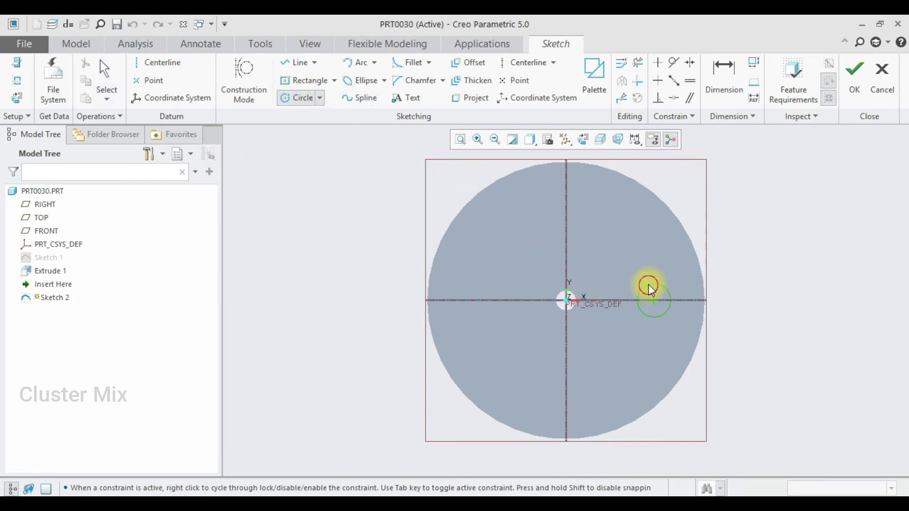
left_click(647, 290)
middle_click(647, 289)
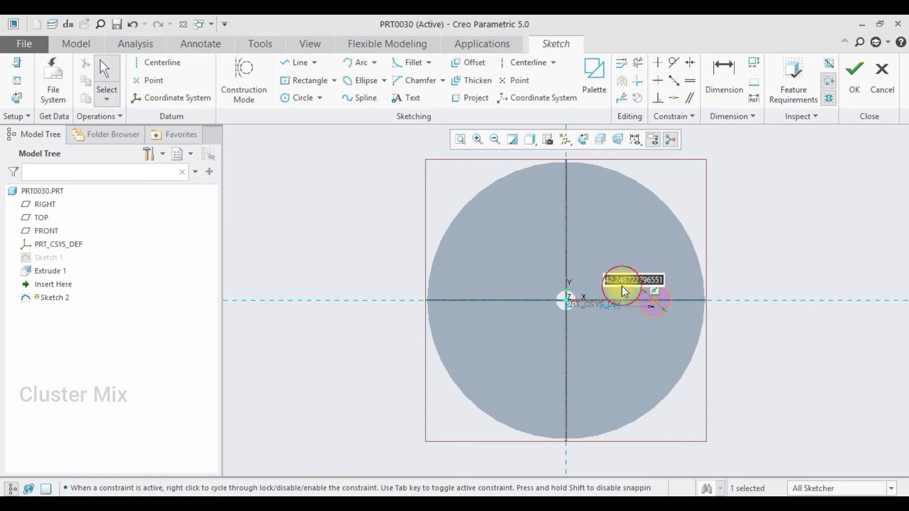
type("25")
key("Return")
Step: Increase the horizontal distance between the disc's centre and the off-centre 25 mm circle
scroll(611, 303, "down", 3)
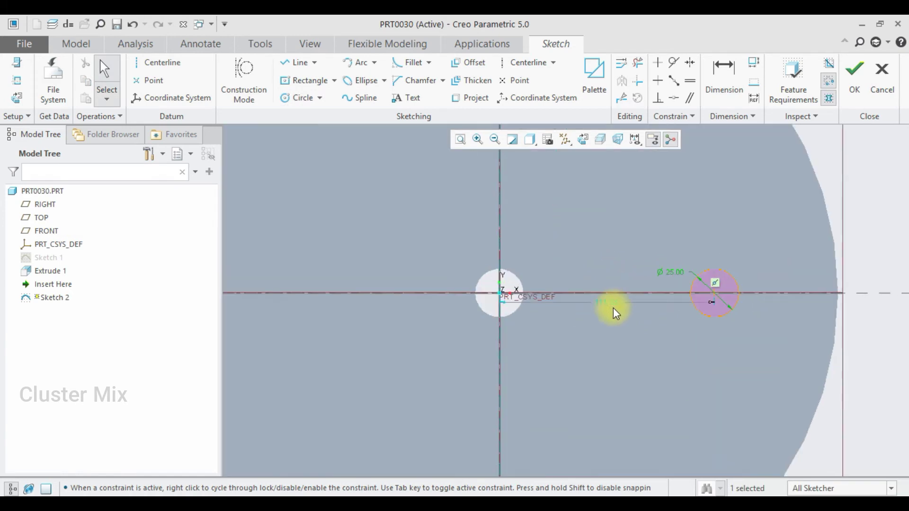
double_click(611, 302)
type("1")
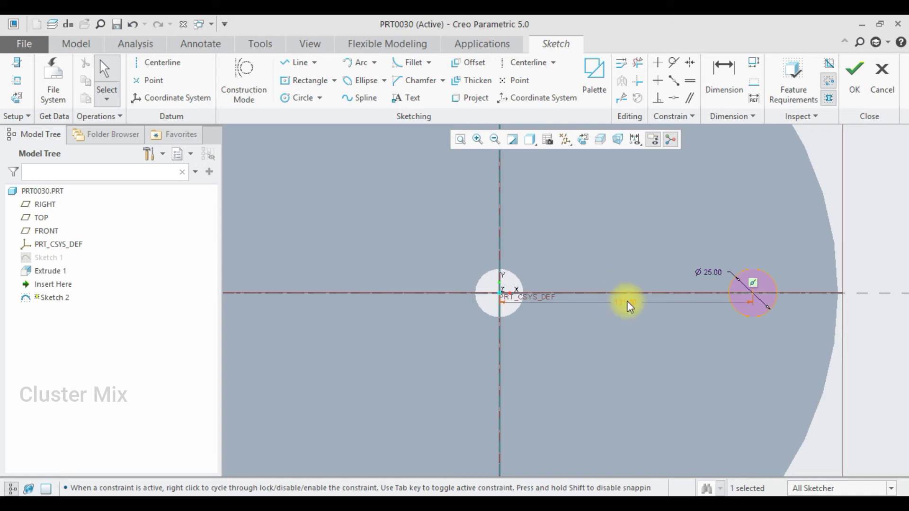
Step: Finish the off-centre circle's sketch and extrude it 40 mm into a crank pin on the disc's front face
key("Return")
left_click(852, 84)
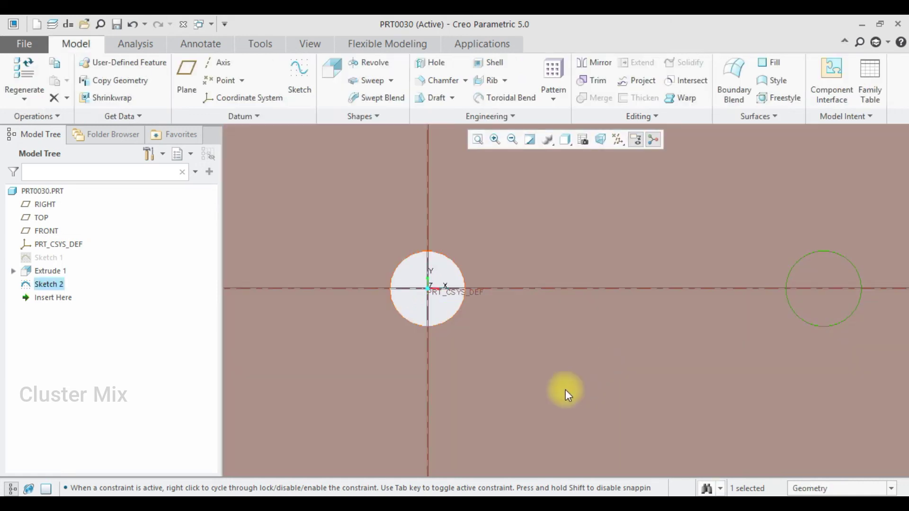
scroll(559, 364, "up", 5)
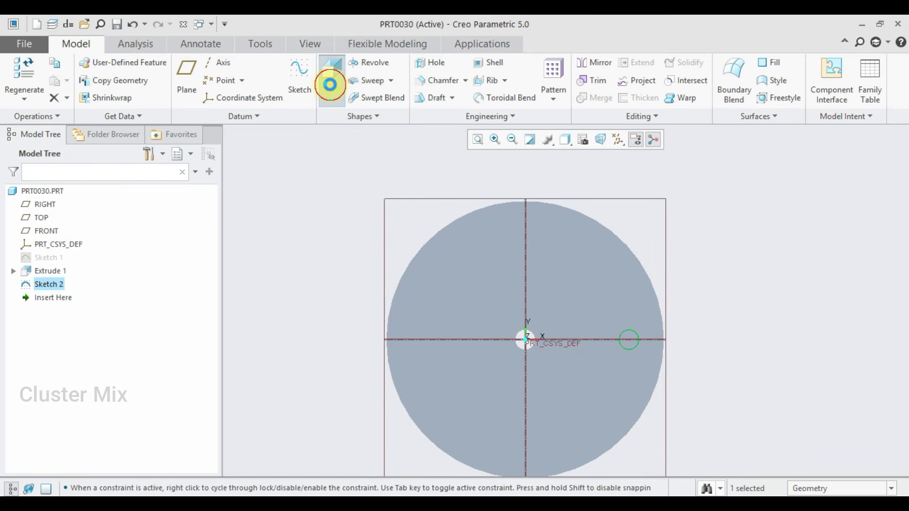
left_click(330, 84)
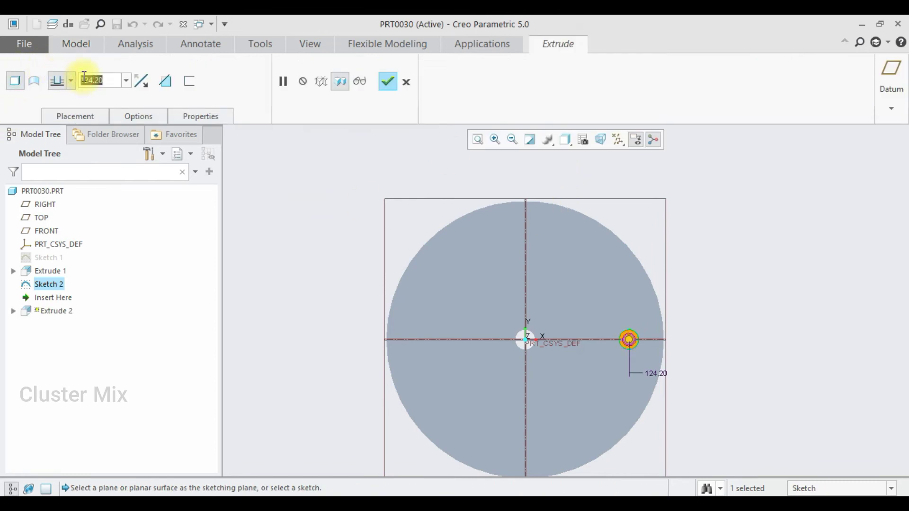
type("40")
key("Return")
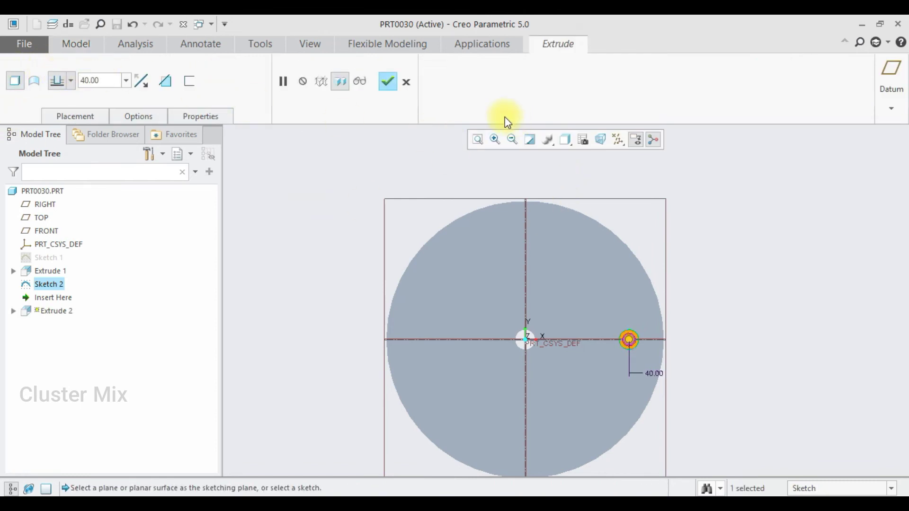
left_click(384, 84)
middle_click_drag(754, 288, 679, 324)
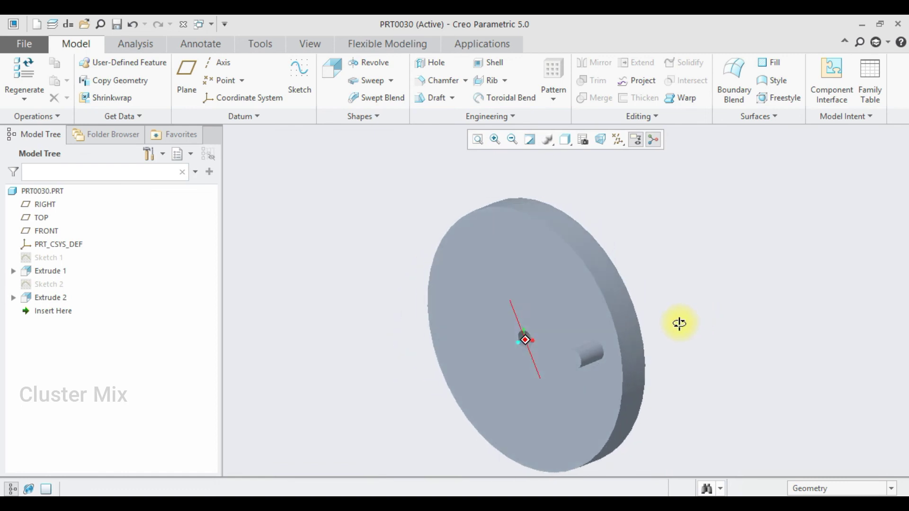
Step: Save a copy of the disc as part4 in the shaper mechanism folder on the desktop and close the part
left_click(24, 44)
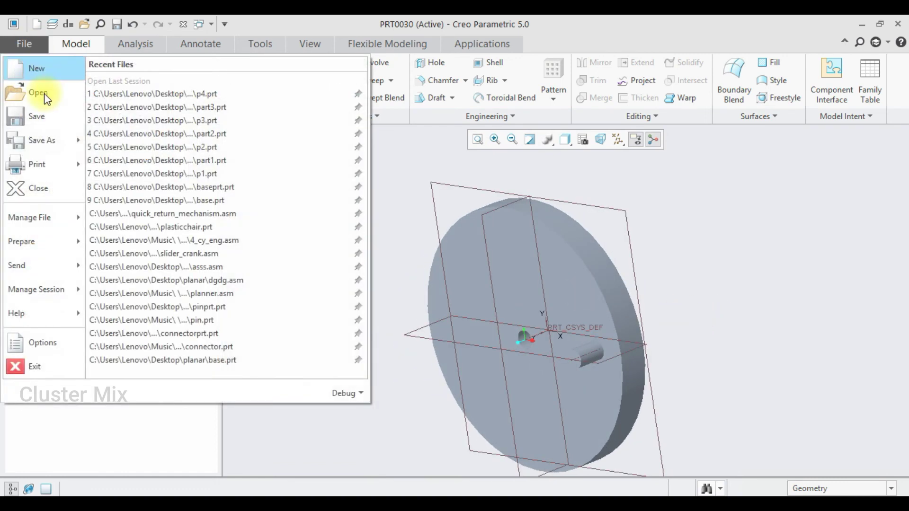
left_click(57, 150)
left_click(260, 147)
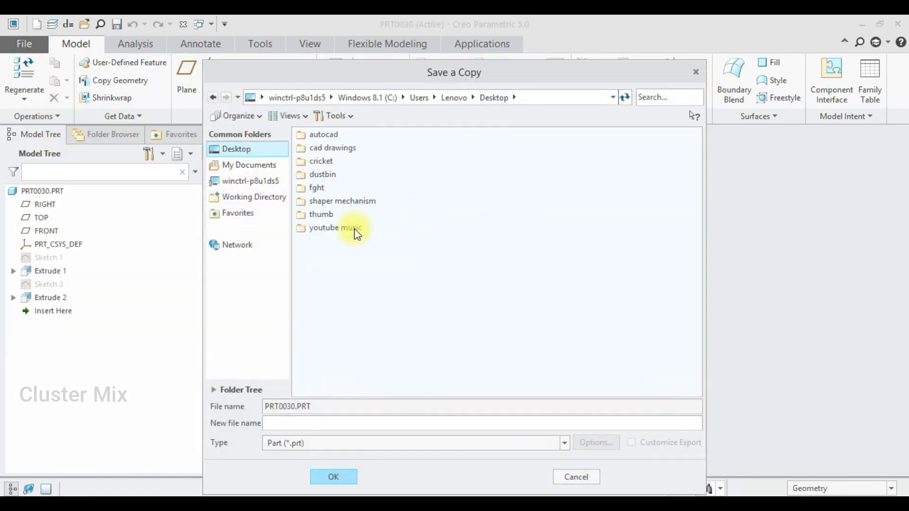
double_click(333, 203)
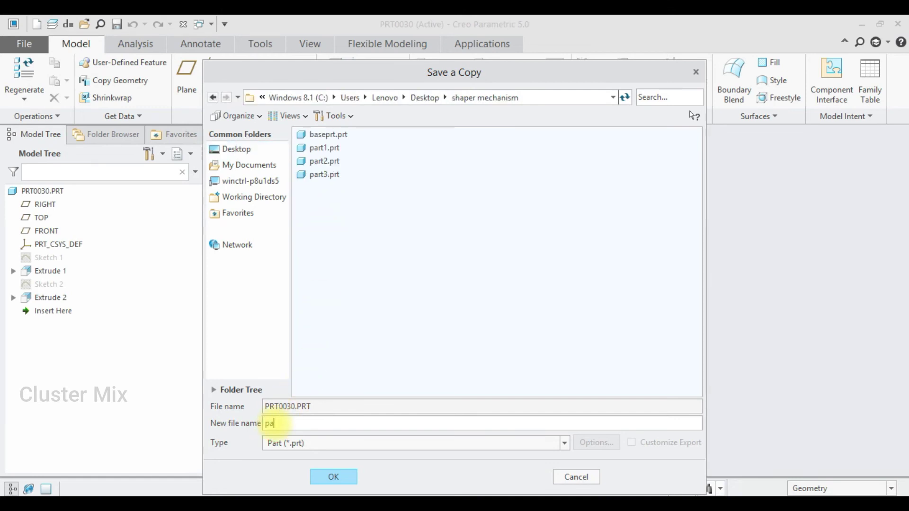
left_click(334, 477)
key("ctrl+w")
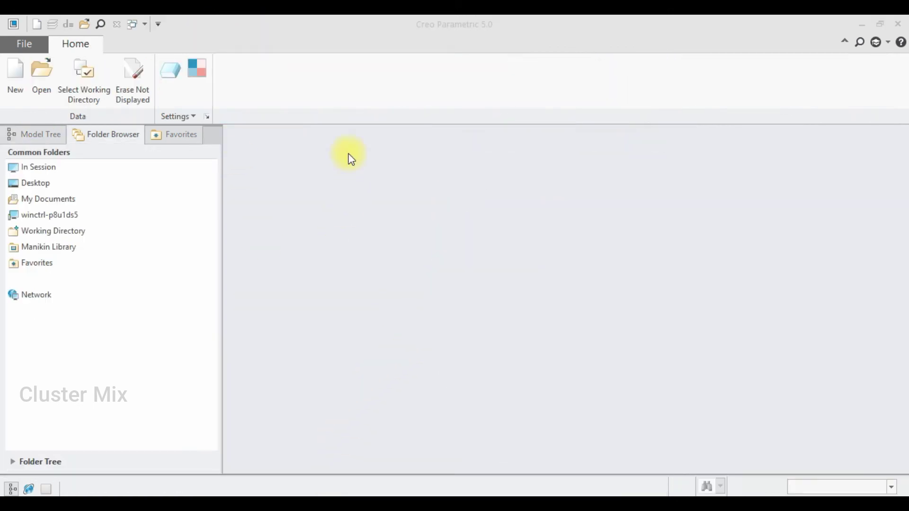
Step: Create a new design assembly from the mmns_asm_design template instead of the default template
left_click(14, 78)
left_click(377, 232)
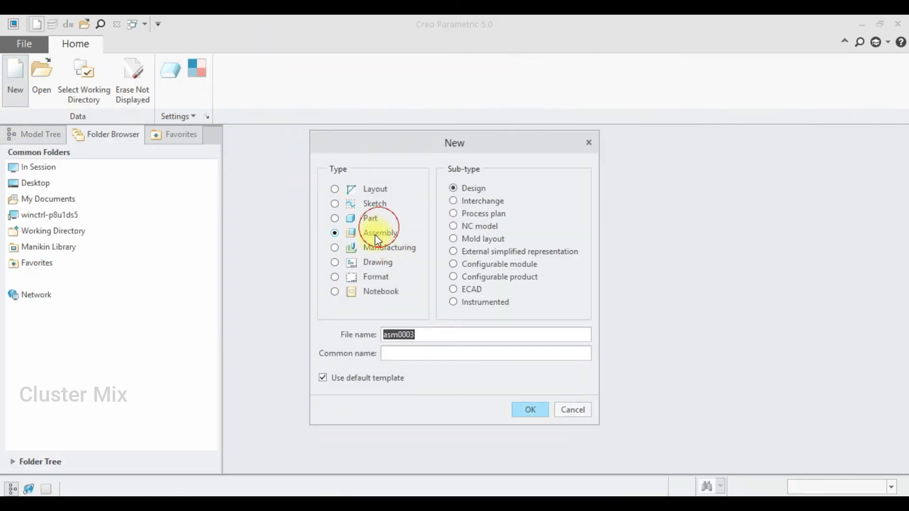
left_click(391, 378)
left_click(530, 408)
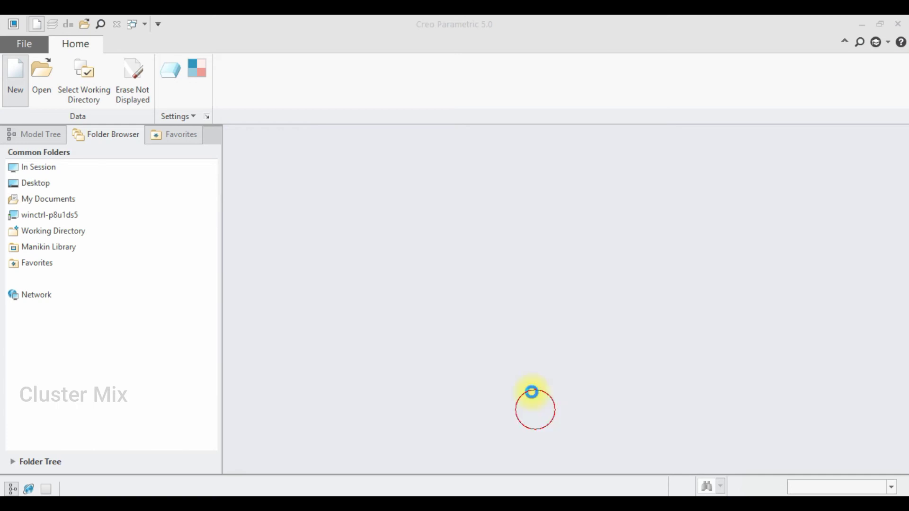
left_click(563, 199)
scroll(397, 206, "up", 1)
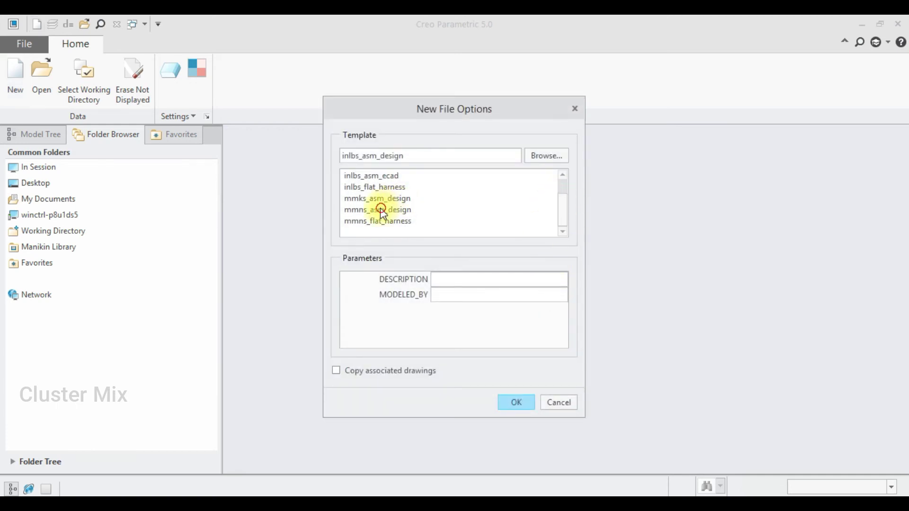
double_click(381, 209)
Step: Add baseprt.prt to the assembly and fix it in place with the Default constraint
left_click(147, 83)
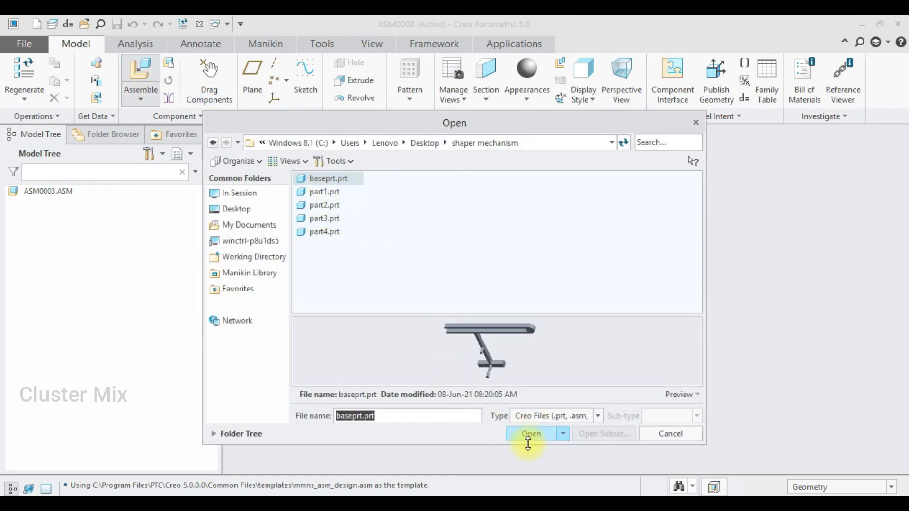
left_click(527, 433)
left_click(131, 81)
left_click(143, 71)
left_click(177, 81)
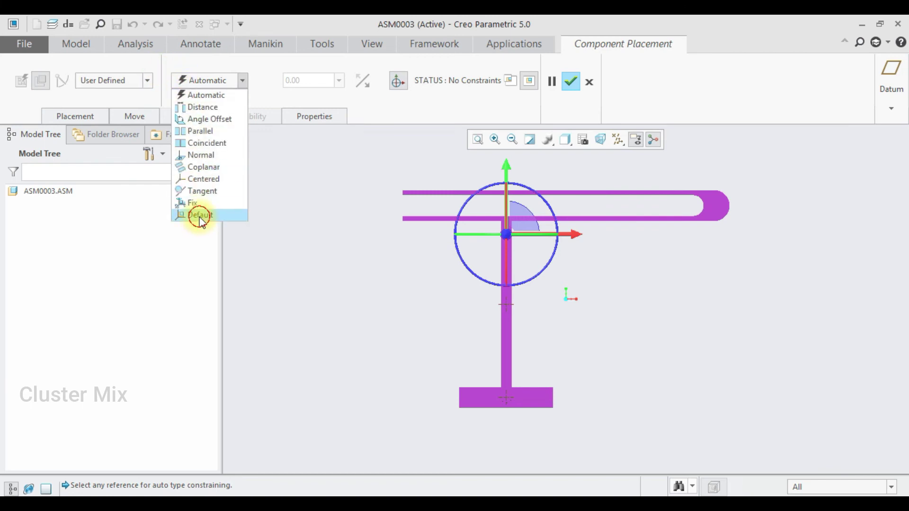
left_click(200, 215)
left_click(577, 83)
middle_click_drag(694, 299, 641, 310)
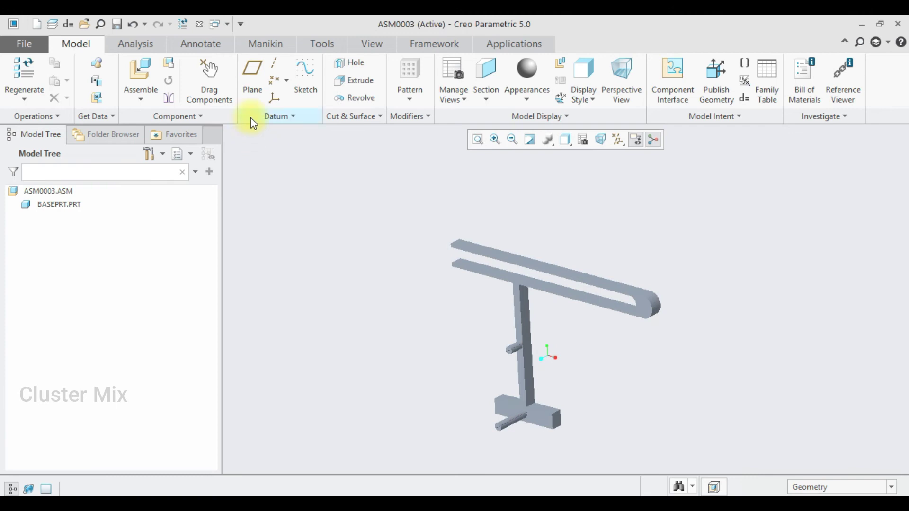
Step: Add part4.prt to the assembly and set its connection type to Pin
left_click(140, 81)
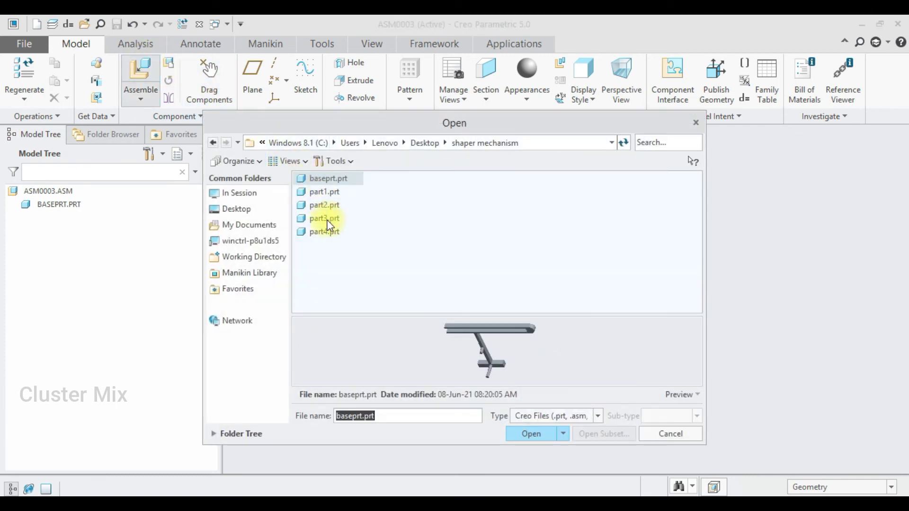
left_click(324, 233)
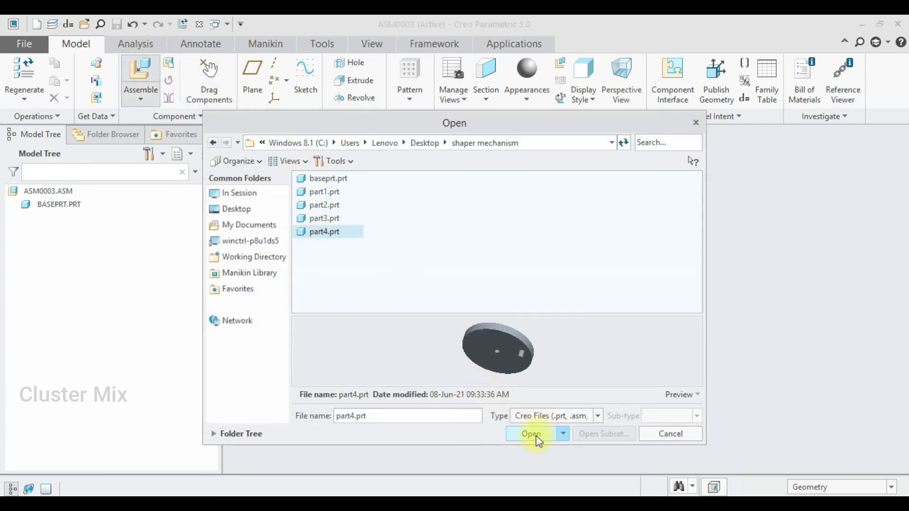
left_click(531, 434)
left_click(108, 81)
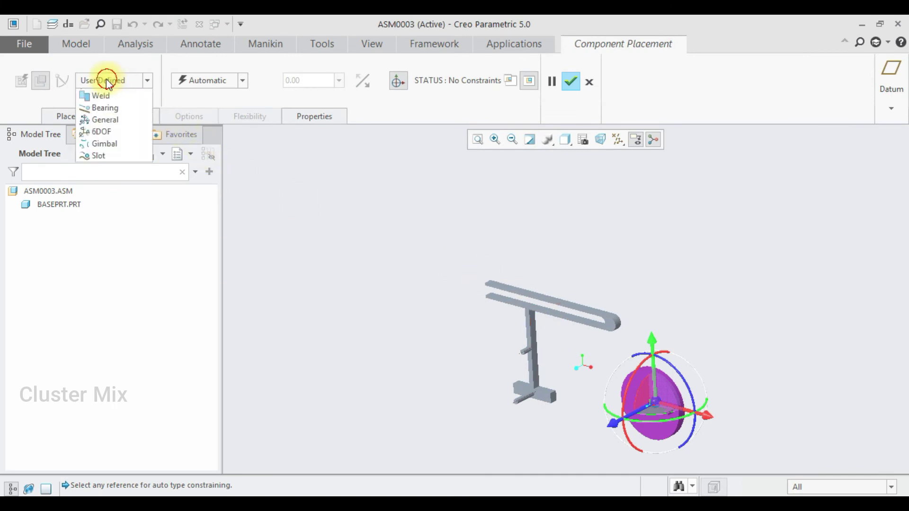
left_click(107, 117)
Step: Align the disc's central hole axis with the axis of the upper pin on the base's column
scroll(530, 355, "down", 5)
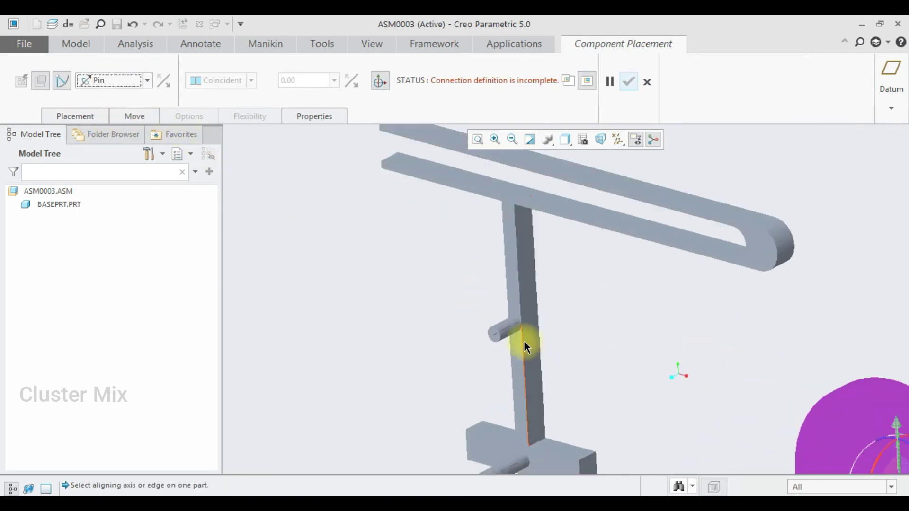
scroll(524, 345, "down", 3)
left_click(494, 326)
scroll(503, 284, "up", 5)
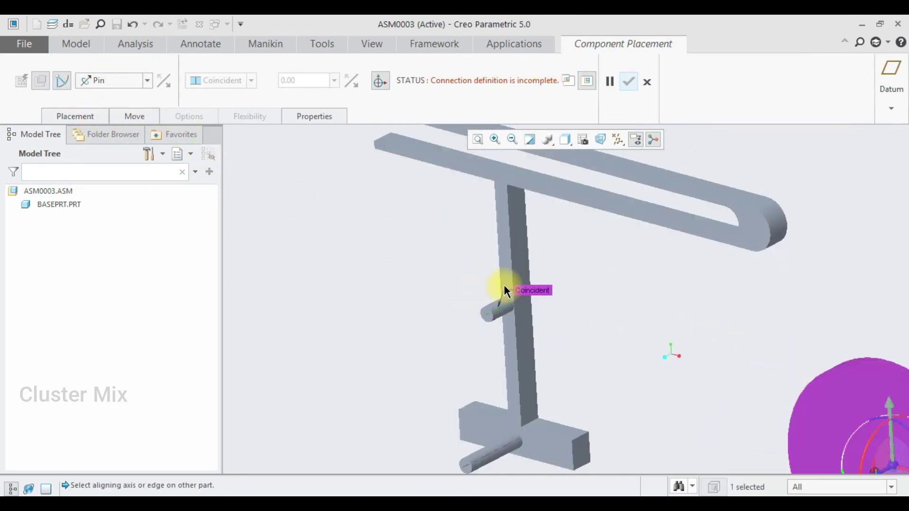
scroll(661, 346, "down", 8)
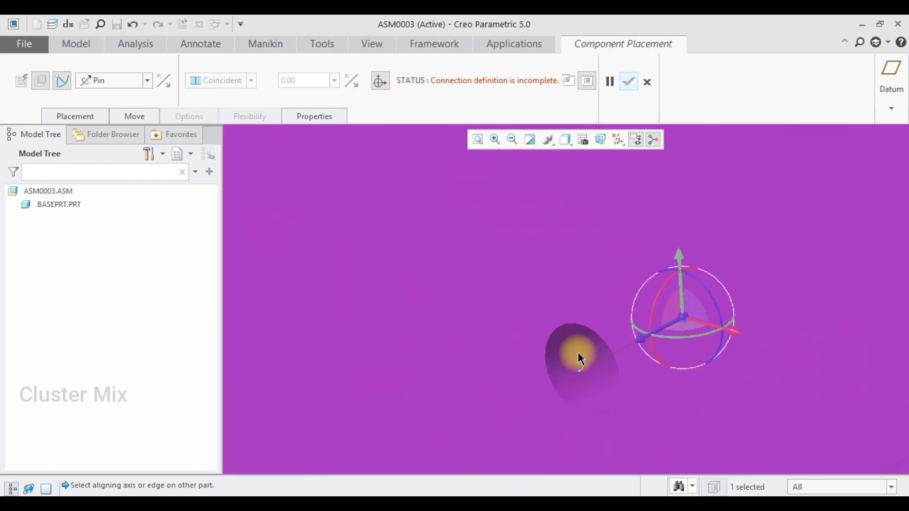
left_click(608, 349)
Step: Make the disc's back face coincident with the base's front face and accept the pin connection
scroll(603, 316, "up", 6)
scroll(491, 264, "up", 2)
scroll(595, 270, "down", 3)
middle_click_drag(595, 270, 618, 286)
scroll(639, 296, "down", 3)
left_click(656, 351)
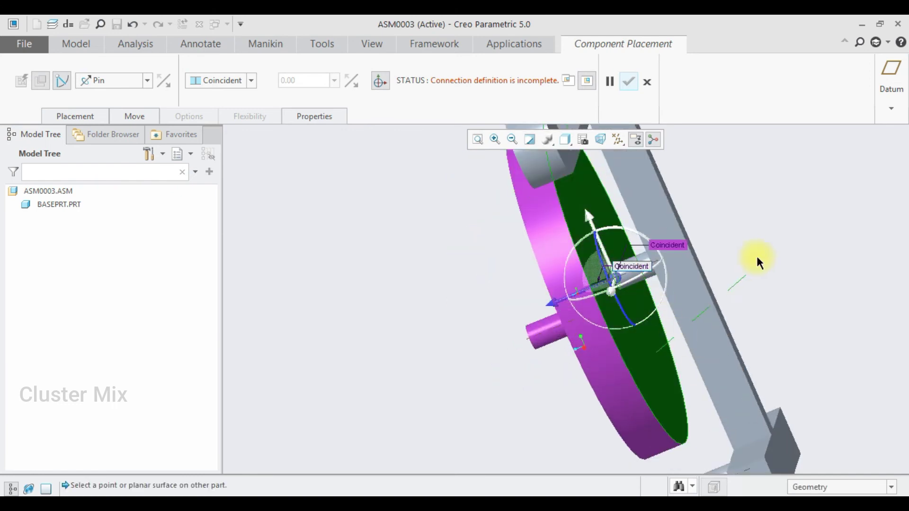
scroll(765, 251, "up", 3)
middle_click_drag(775, 246, 686, 284)
scroll(675, 300, "down", 4)
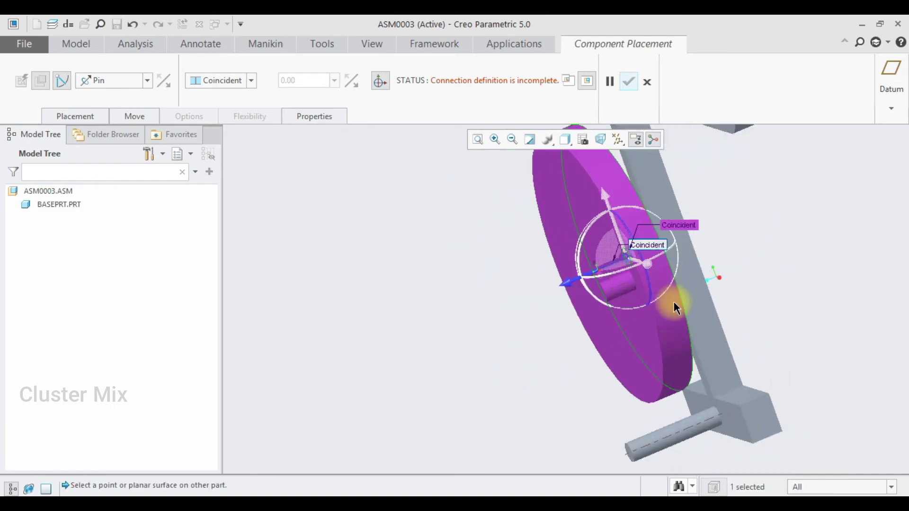
left_click(710, 408)
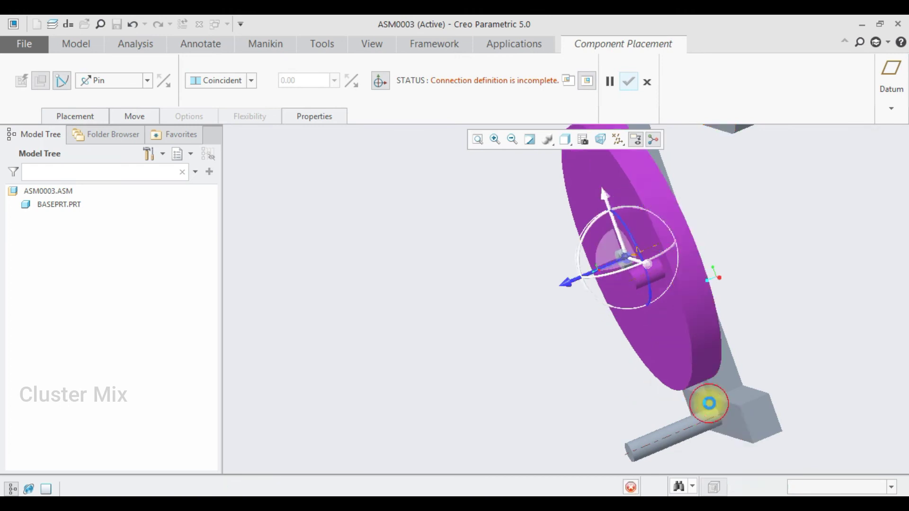
left_click(630, 83)
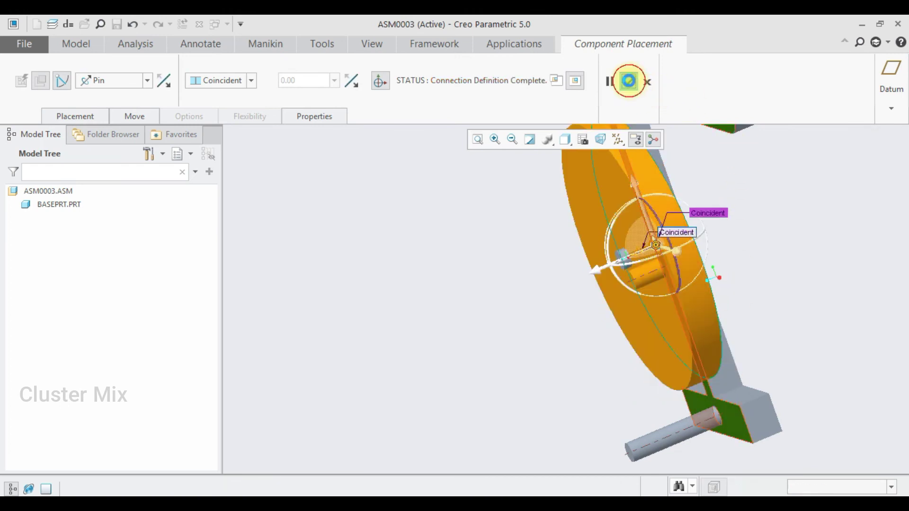
key("ctrl+d")
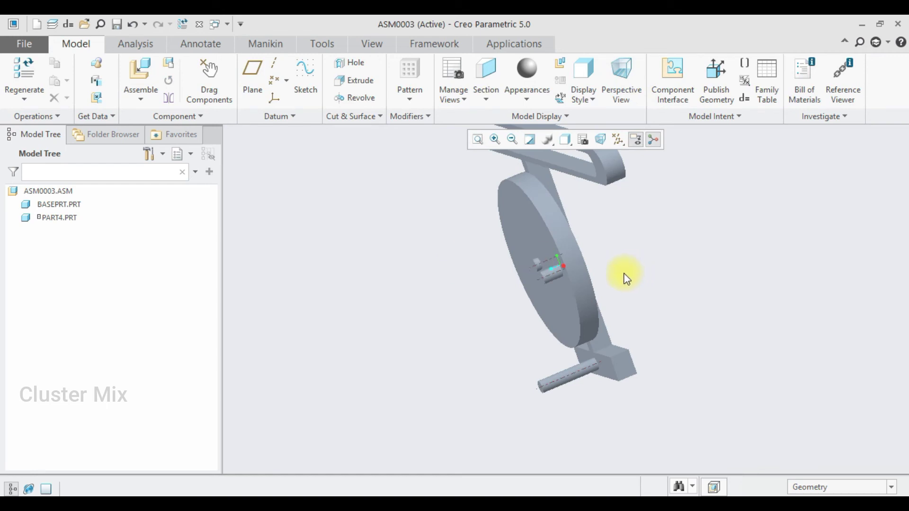
middle_click_drag(639, 274, 674, 287)
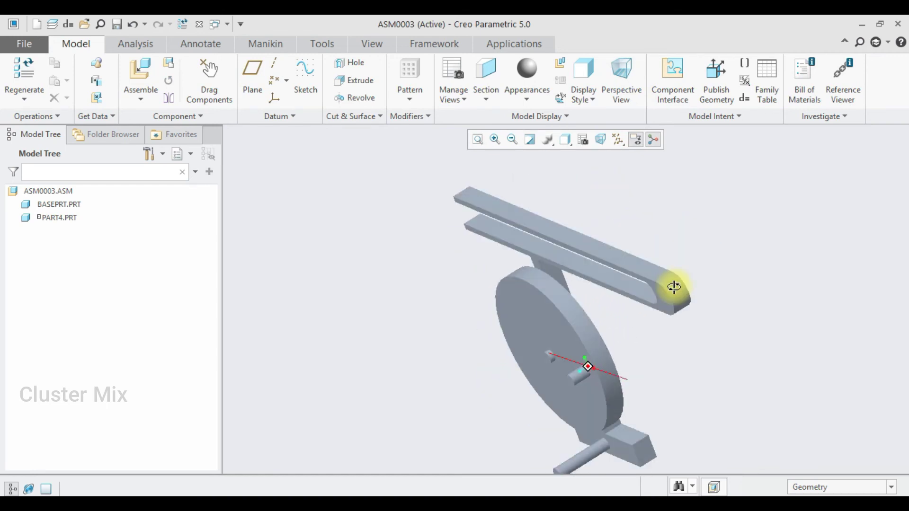
Step: Add part1.prt to the assembly as the next component
left_click(151, 74)
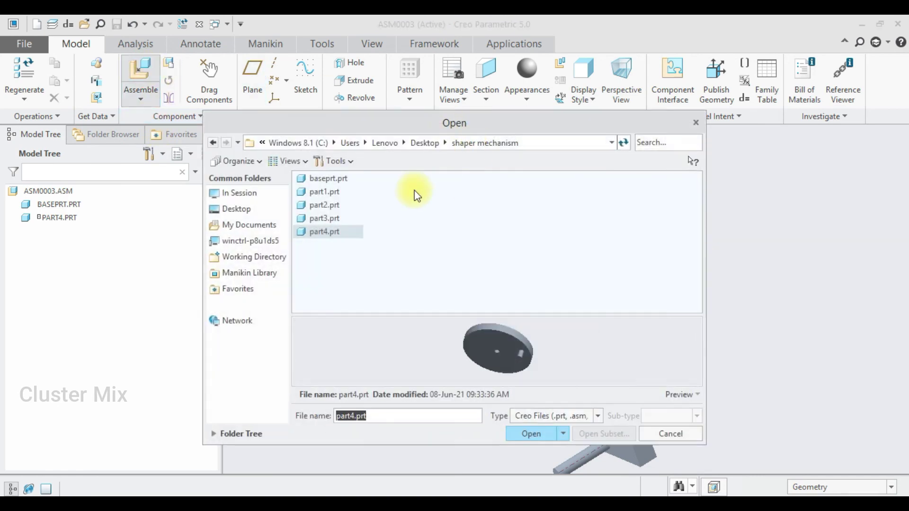
left_click(324, 220)
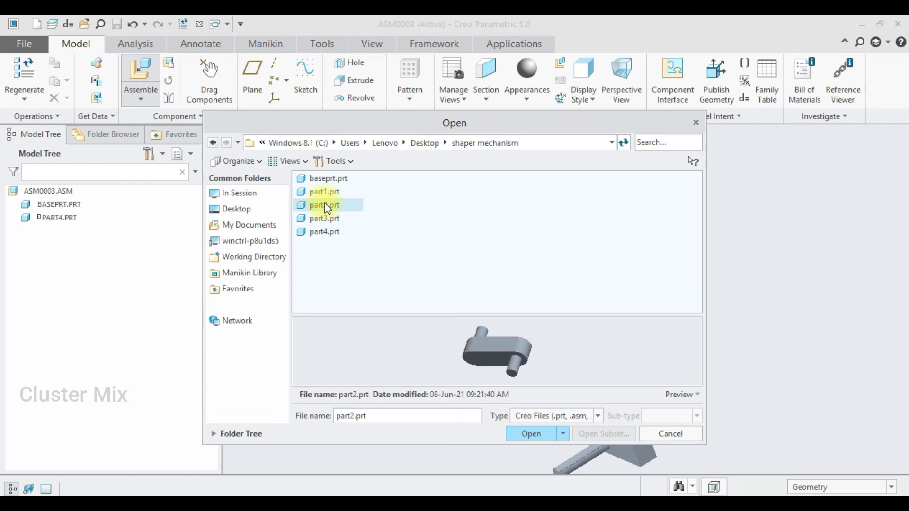
left_click(327, 190)
double_click(327, 189)
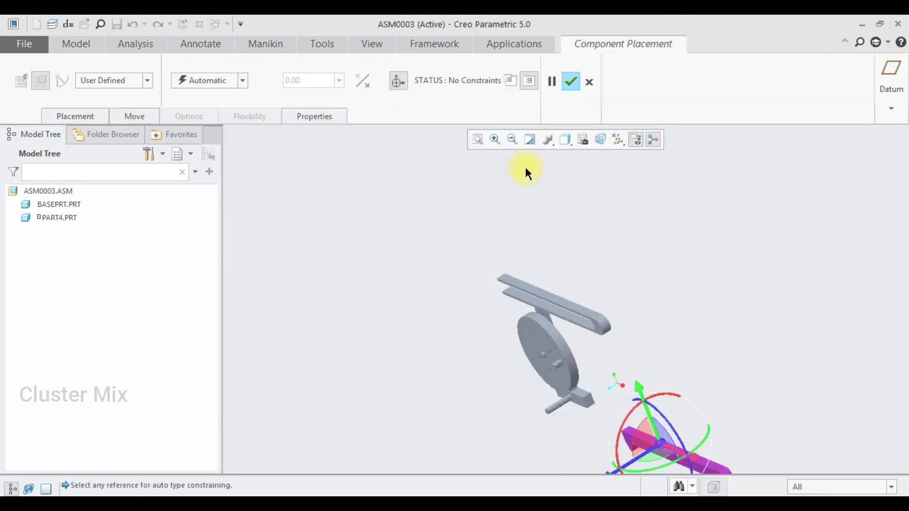
scroll(552, 180, "up", 4)
scroll(565, 247, "down", 6)
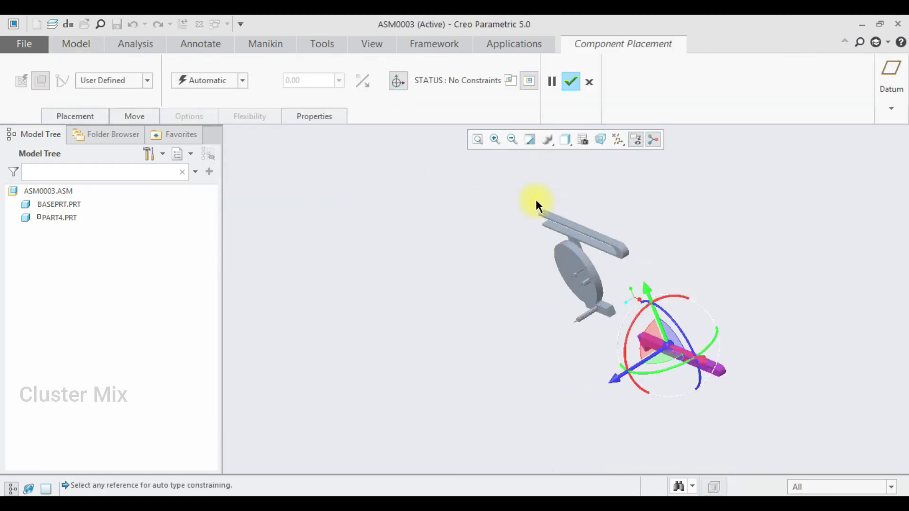
Step: Constrain a long side face of part1 as Coincident with a face of the base's slotted guide
left_click(572, 258)
scroll(645, 180, "up", 4)
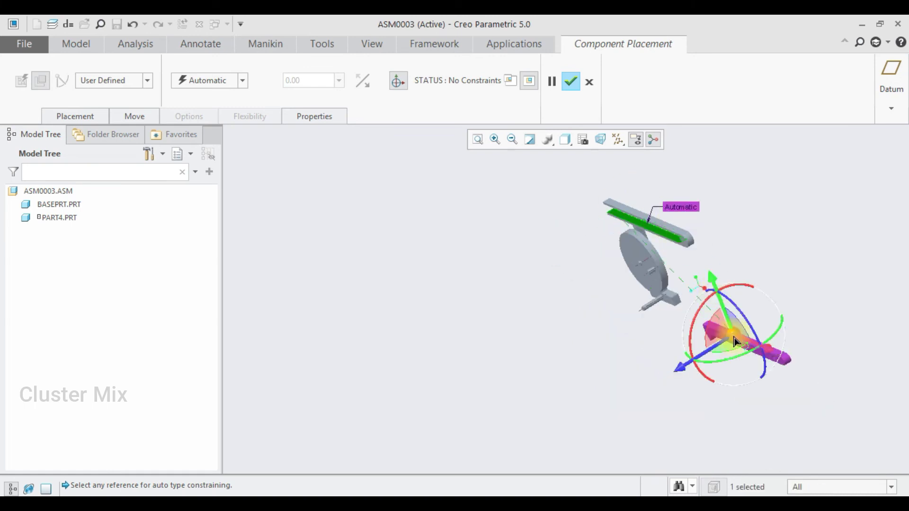
scroll(795, 362, "down", 4)
middle_click_drag(795, 363, 714, 263)
scroll(696, 246, "down", 3)
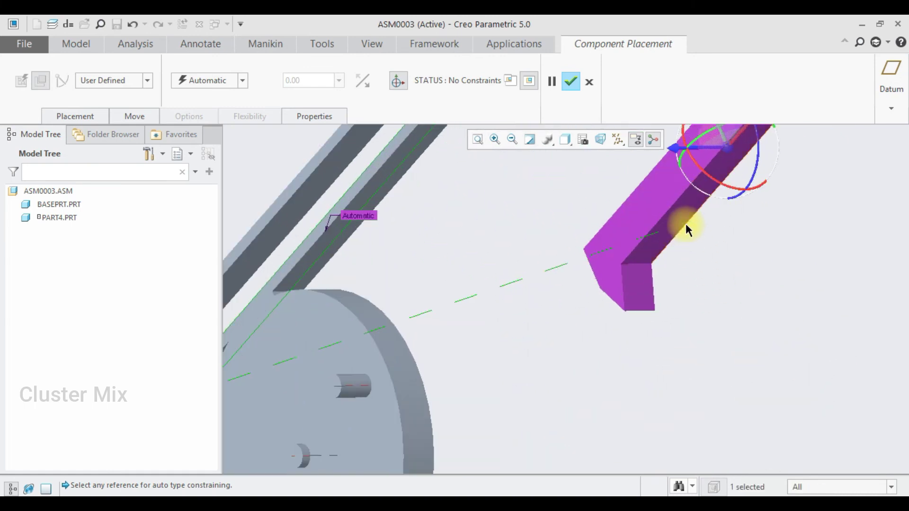
left_click(674, 228)
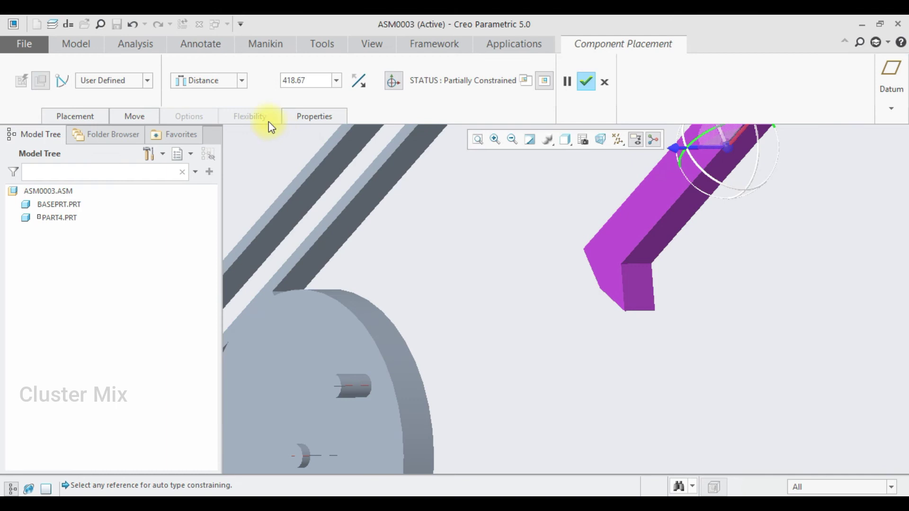
left_click(206, 80)
left_click(207, 130)
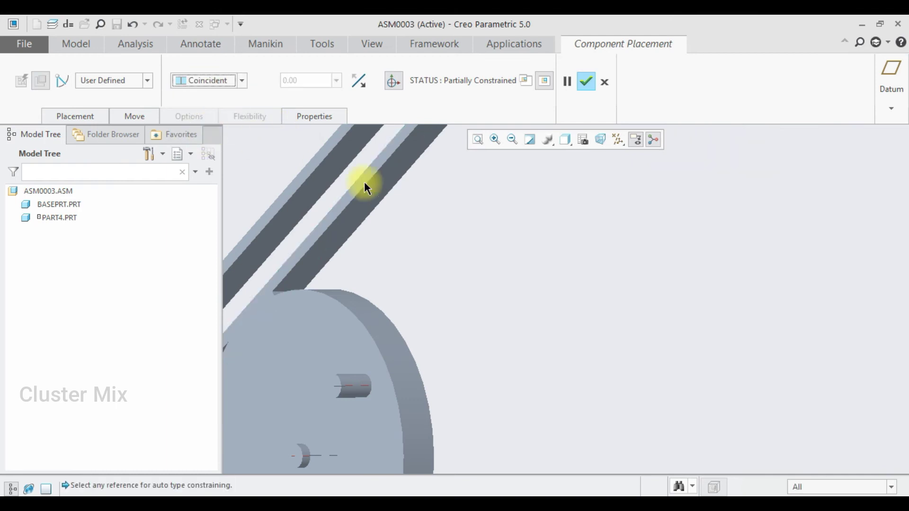
Step: Accept part1's current placement and reopen its placement definition for editing
scroll(587, 288, "up", 5)
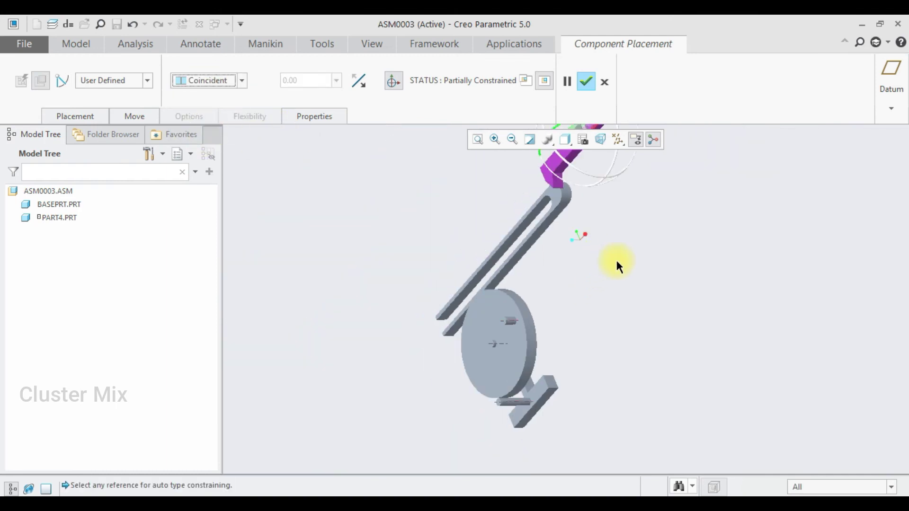
middle_click(642, 267)
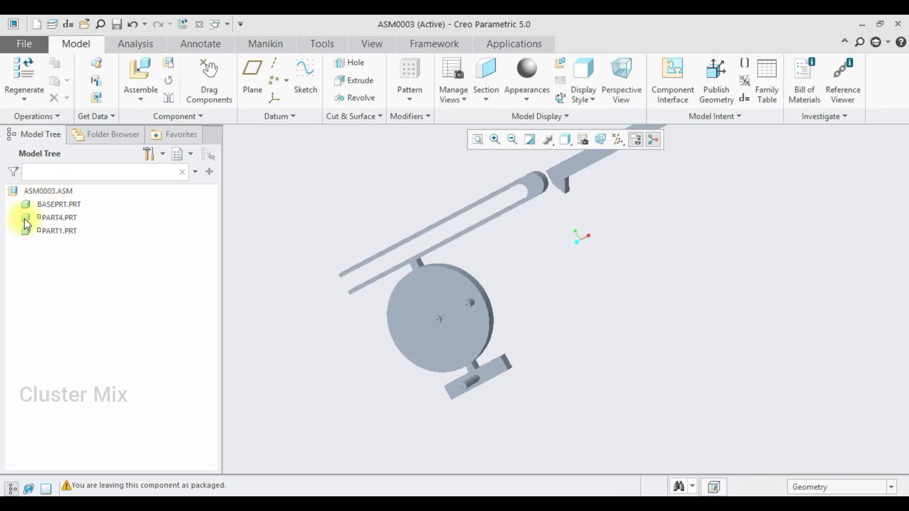
left_click(53, 231)
left_click(89, 169)
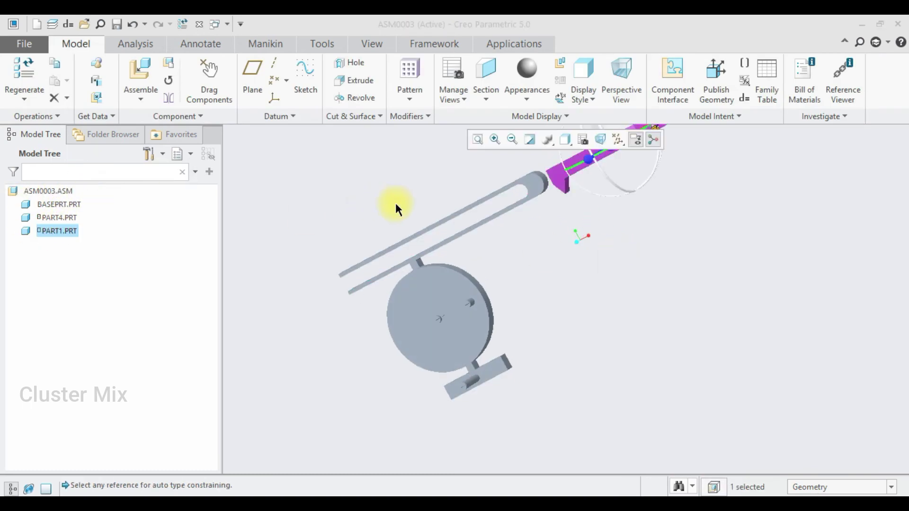
Step: Constrain part1's front face as Coincident with the base's front face
scroll(595, 218, "up", 3)
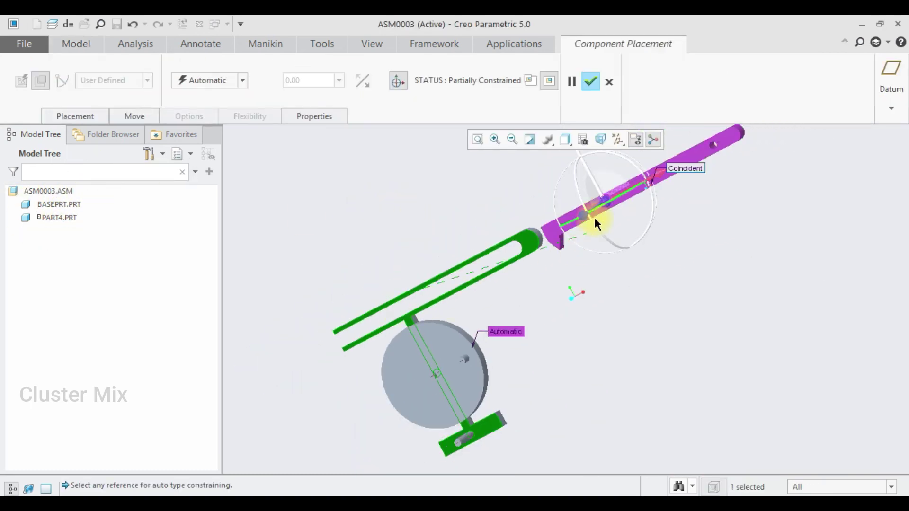
scroll(577, 229, "down", 6)
left_click(530, 268)
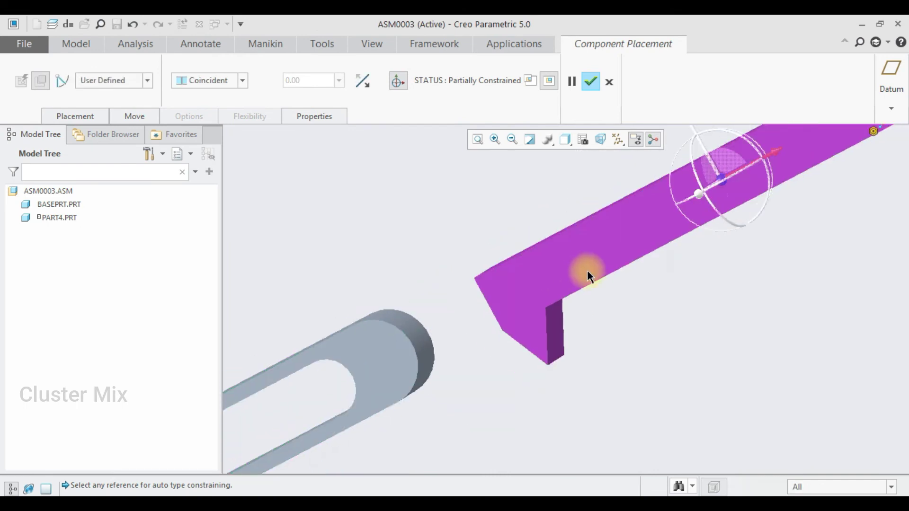
Step: Slide part1 along the base's slotted guide until it sits over the disc, and accept its placement
scroll(587, 271, "up", 4)
right_click_drag(665, 230, 464, 333, "ctrl+alt")
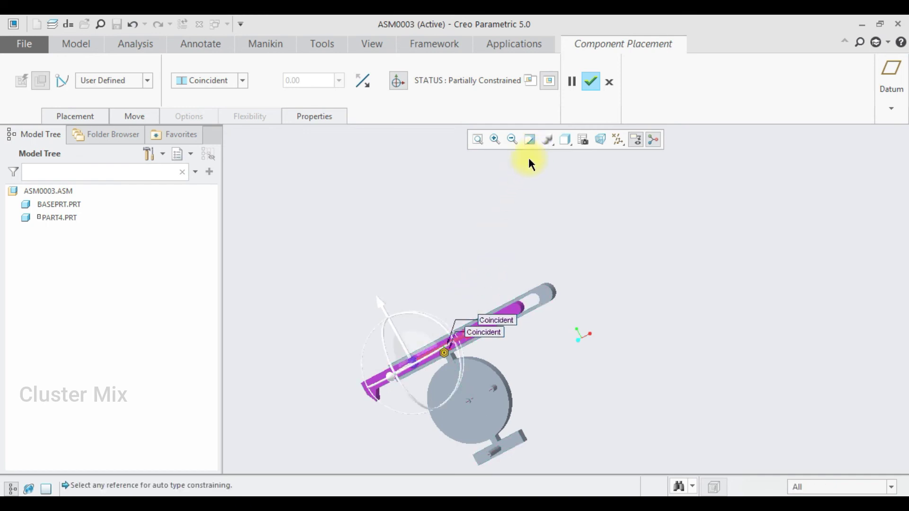
left_click(591, 81)
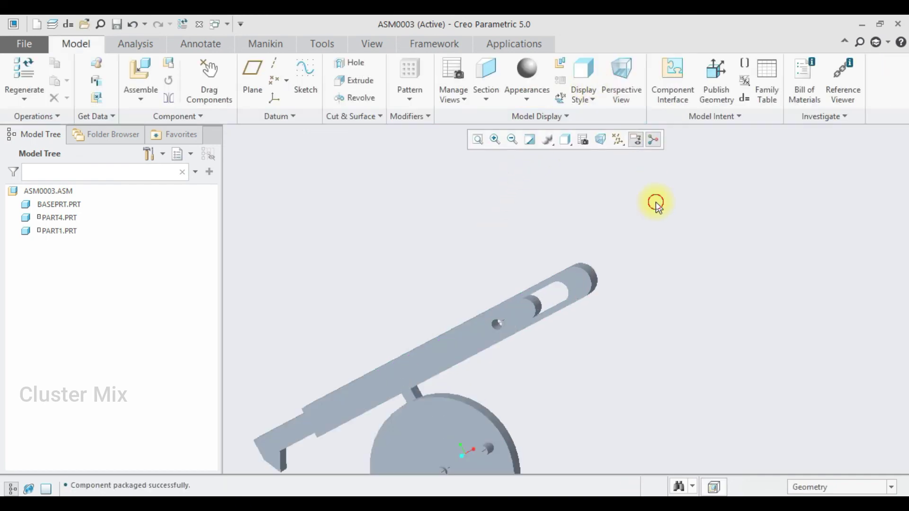
Step: Add part2.prt to the assembly as the next component
middle_click_drag(613, 209, 692, 296)
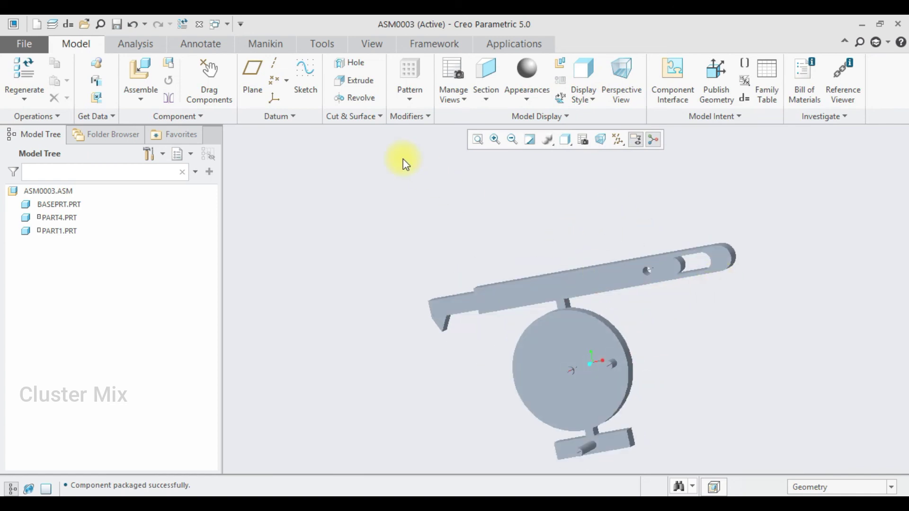
left_click(154, 74)
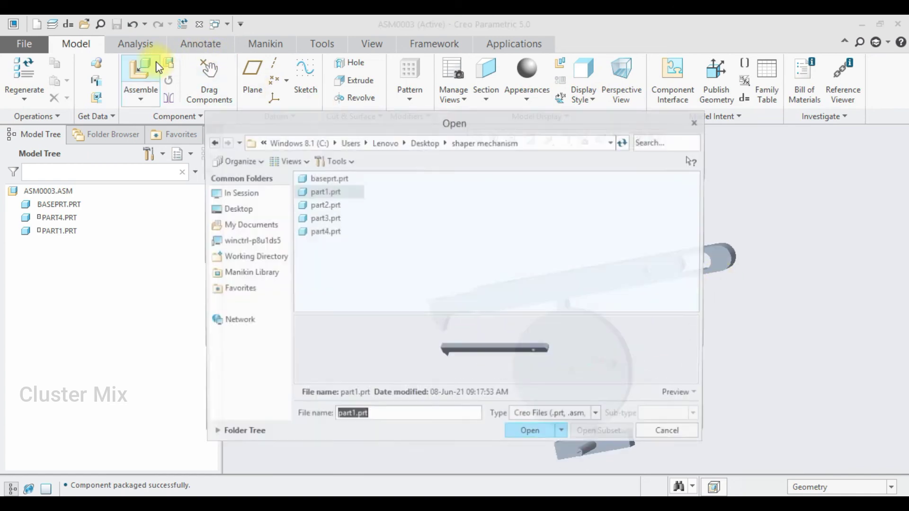
left_click(330, 207)
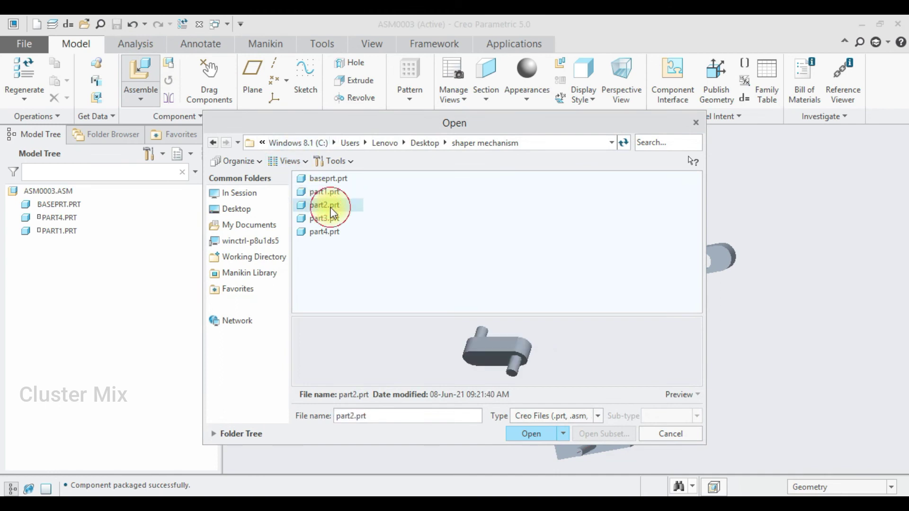
left_click(531, 434)
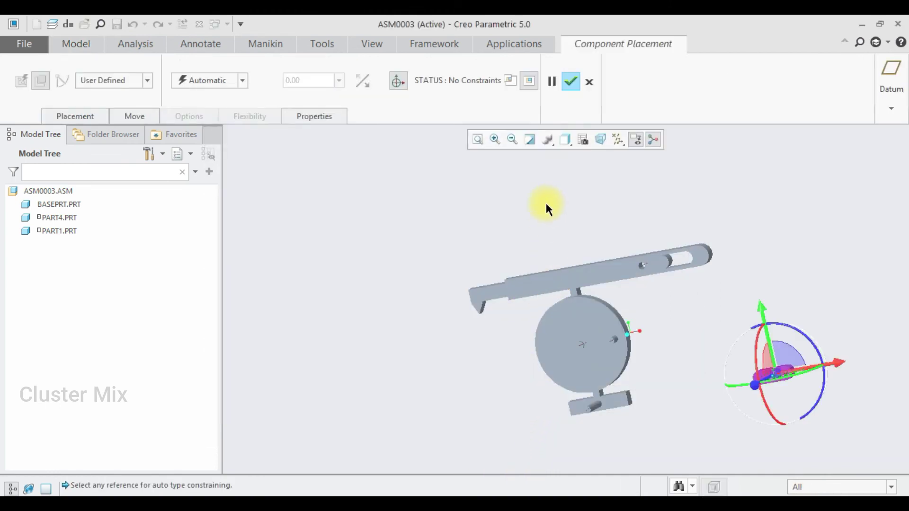
Step: Set part2's connection to Pin and align its rear pin with the axis of part1's hole
scroll(649, 251, "up", 5)
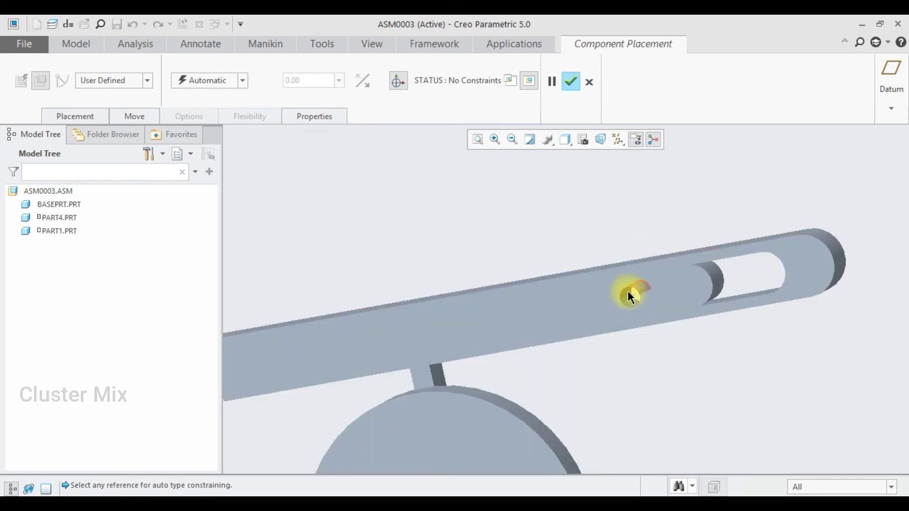
left_click(94, 81)
left_click(100, 119)
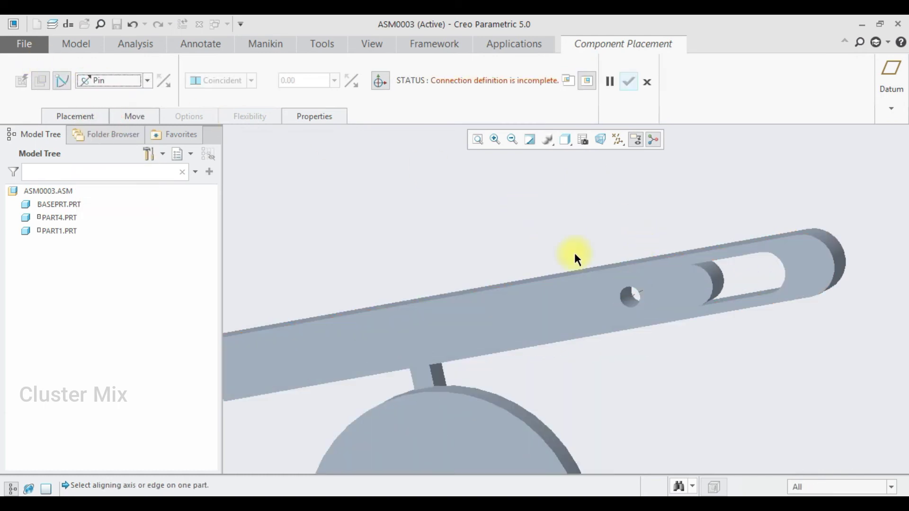
left_click(632, 302)
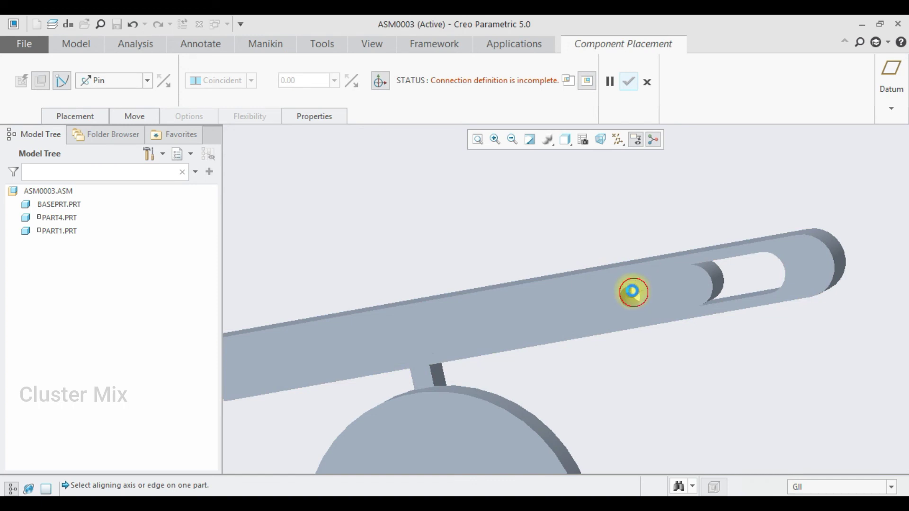
left_click(633, 292)
scroll(582, 202, "down", 3)
scroll(823, 411, "up", 5)
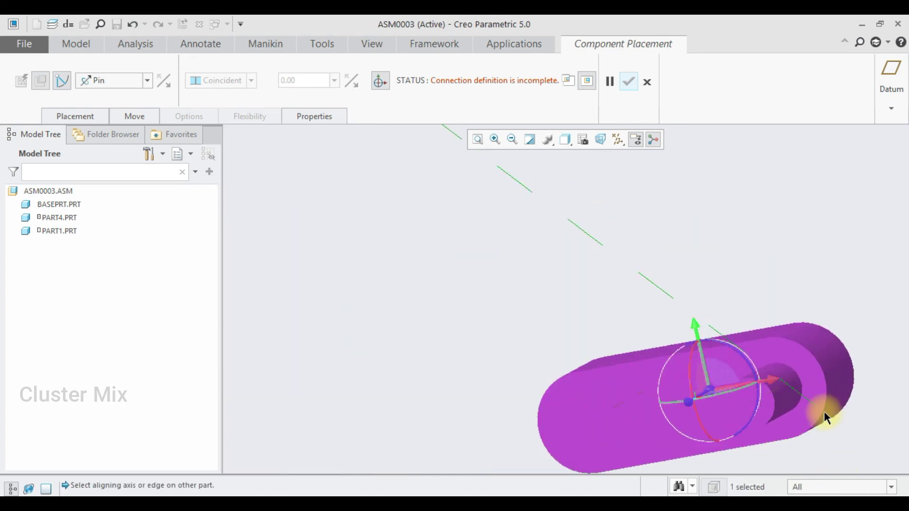
scroll(689, 251, "down", 3)
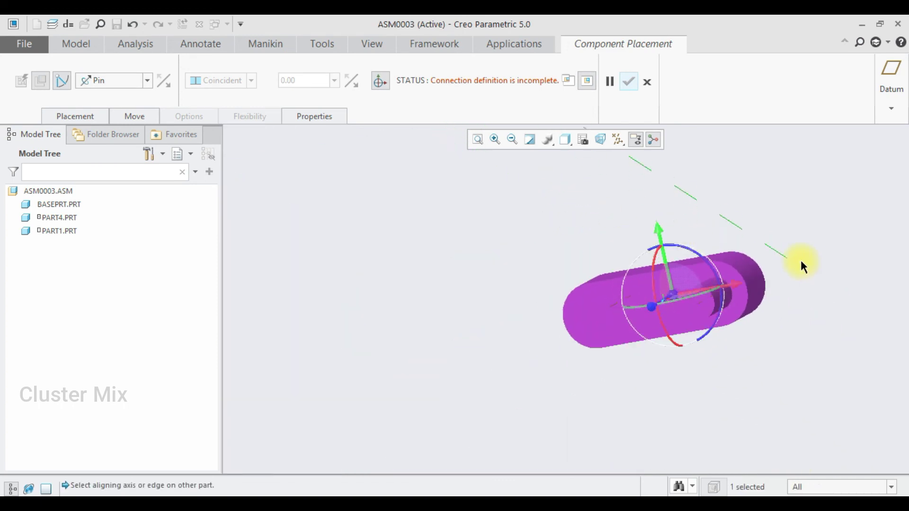
middle_click_drag(782, 286, 585, 289)
scroll(580, 291, "up", 3)
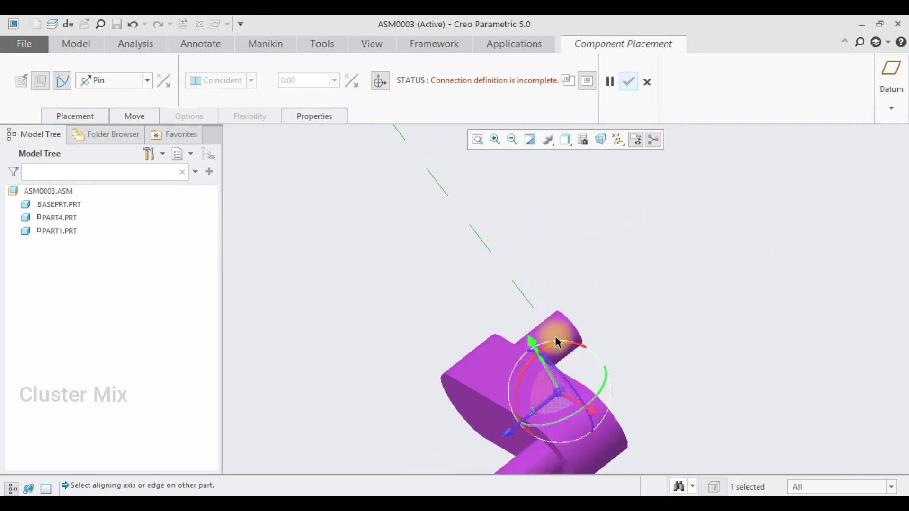
left_click(569, 329)
Step: Move part2 away from part1 along the shared hole axis to expose the mating faces
scroll(592, 329, "down", 3)
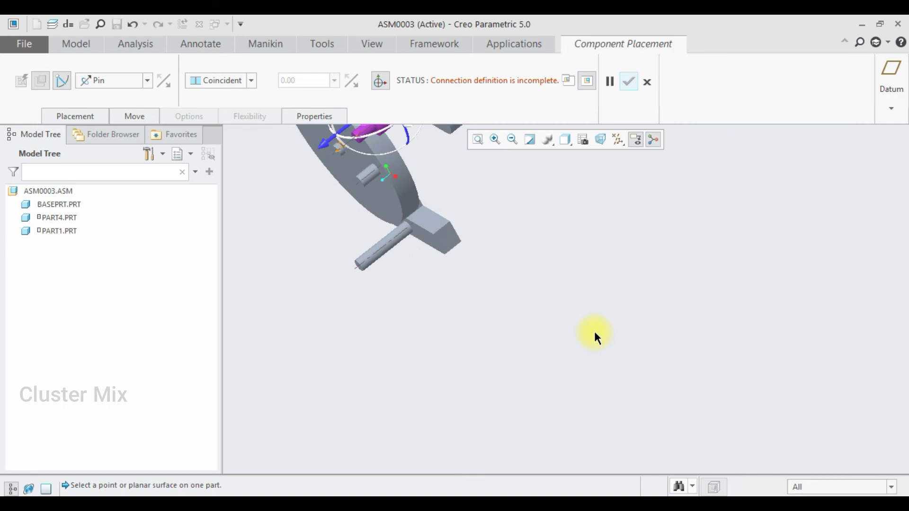
scroll(545, 279, "up", 5)
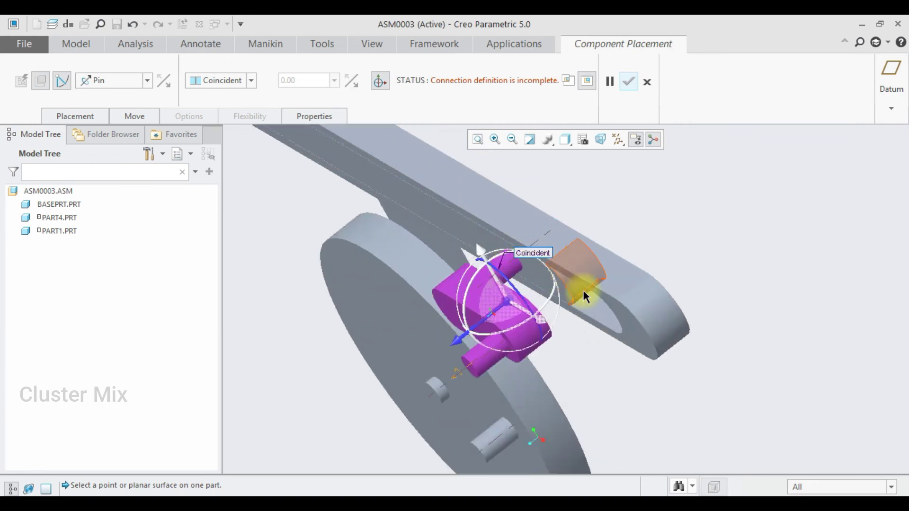
scroll(540, 265, "up", 2)
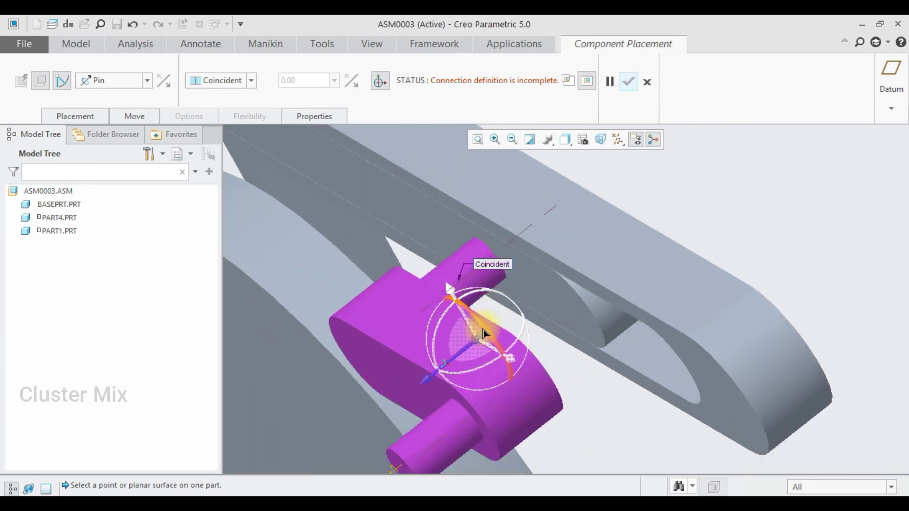
left_click(447, 363)
left_click_drag(447, 364, 431, 307)
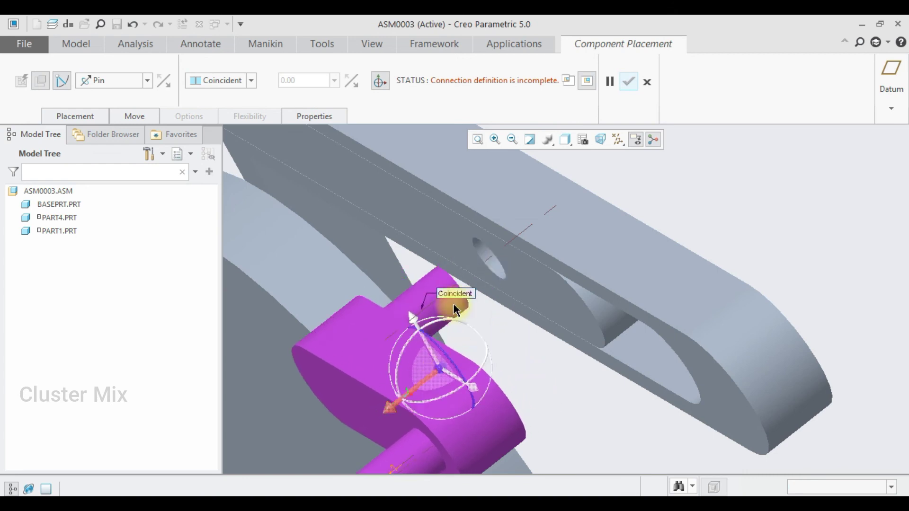
Step: Make the rear face of part2's body coincident with part1's front face around the hole and accept the pin connection
middle_click_drag(595, 232, 693, 230)
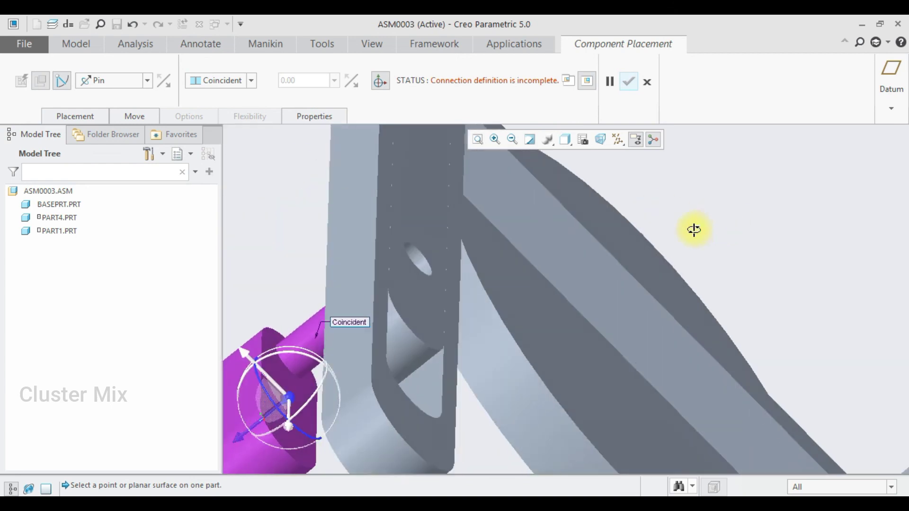
left_click(407, 287)
scroll(298, 311, "down", 5)
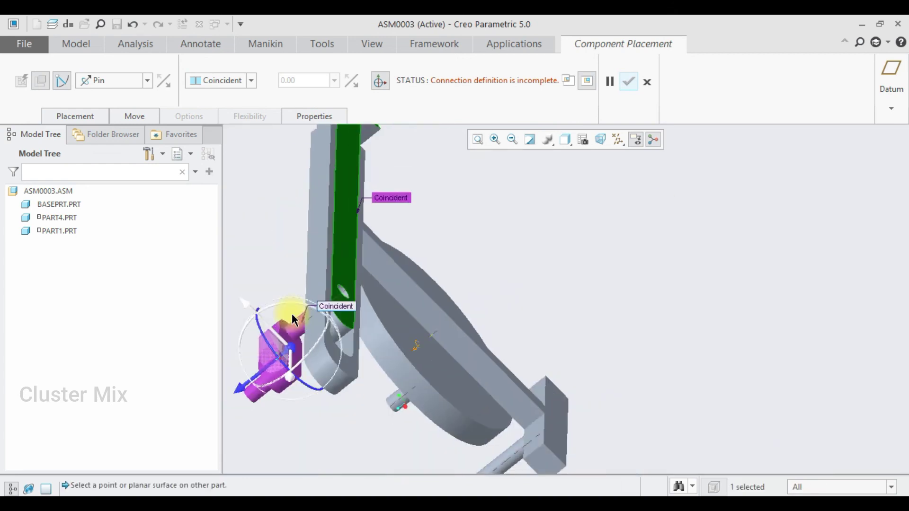
scroll(289, 310, "up", 5)
scroll(393, 331, "up", 2)
scroll(541, 327, "down", 4)
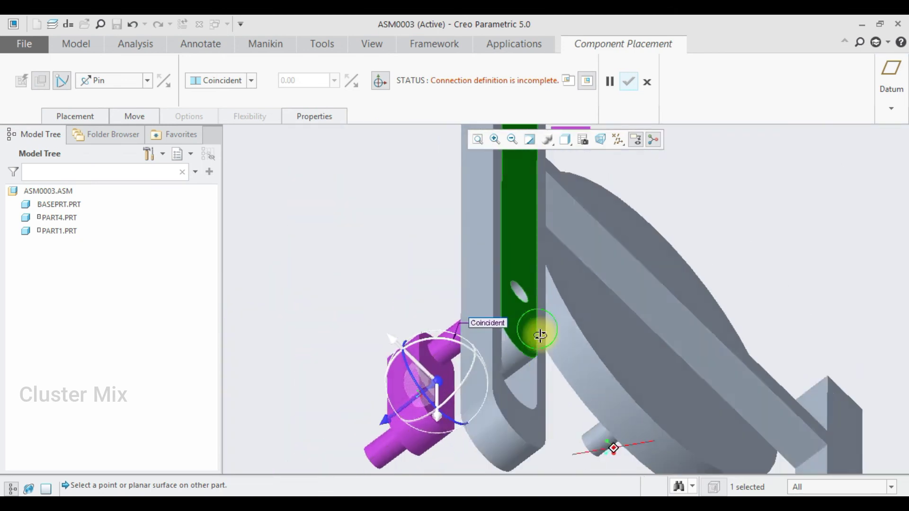
scroll(473, 350, "up", 6)
left_click(497, 334)
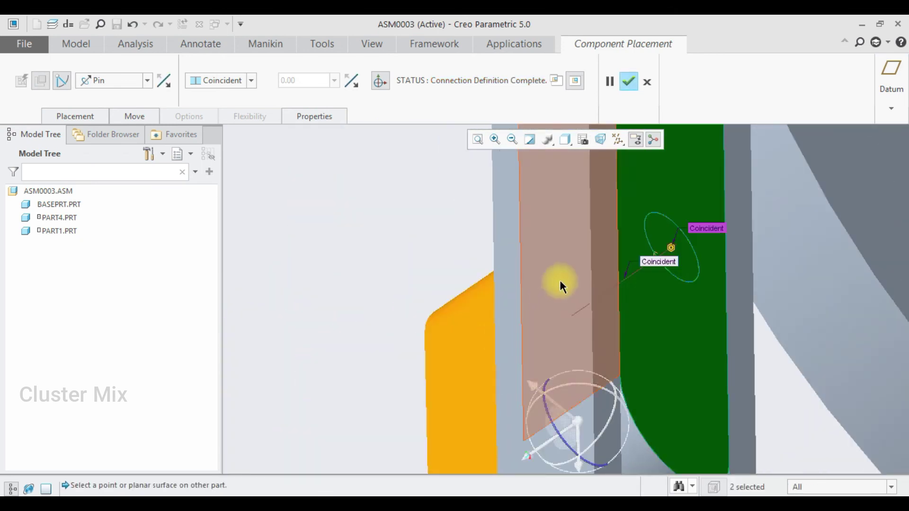
scroll(560, 282, "down", 2)
left_click(629, 82)
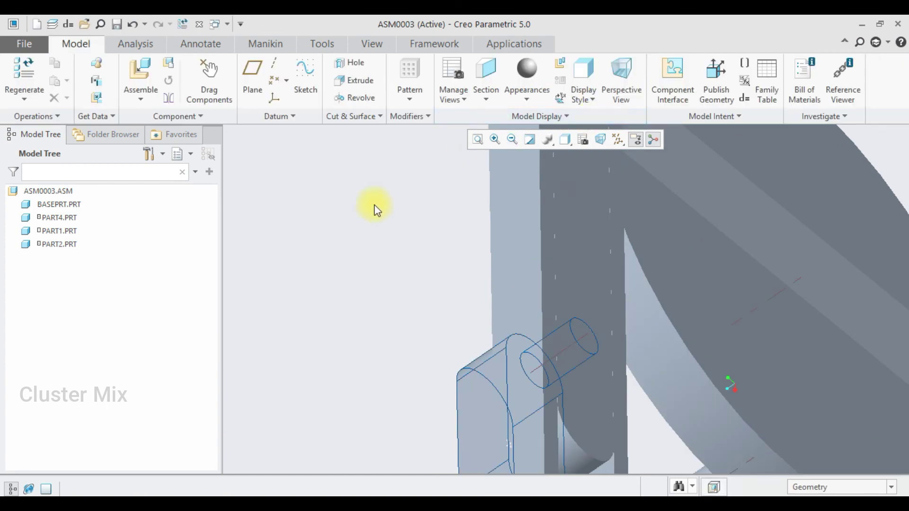
Step: Add part3.prt to the assembly as the next component
scroll(553, 272, "down", 6)
middle_click_drag(677, 268, 700, 233)
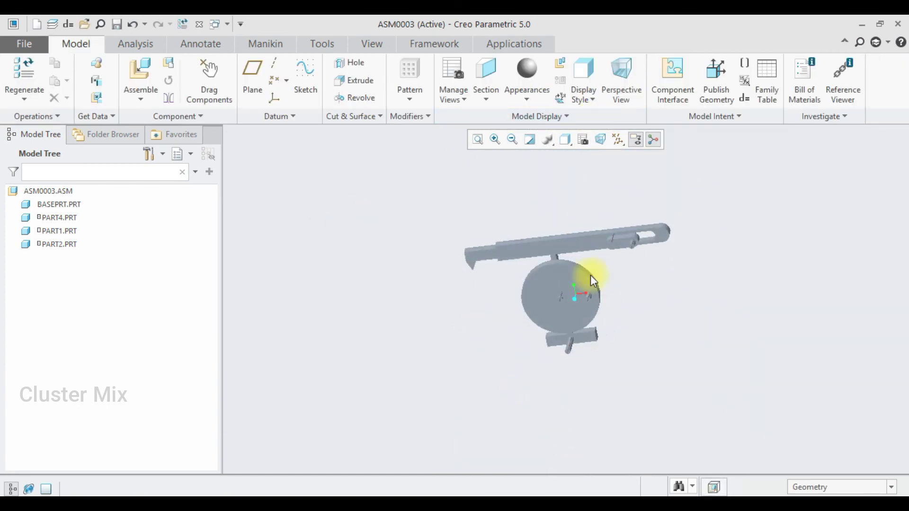
scroll(587, 281, "up", 3)
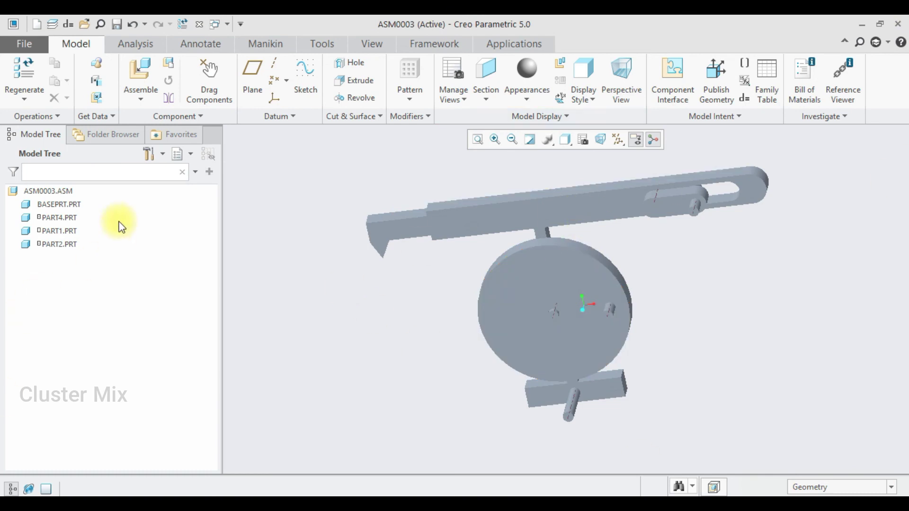
left_click(138, 67)
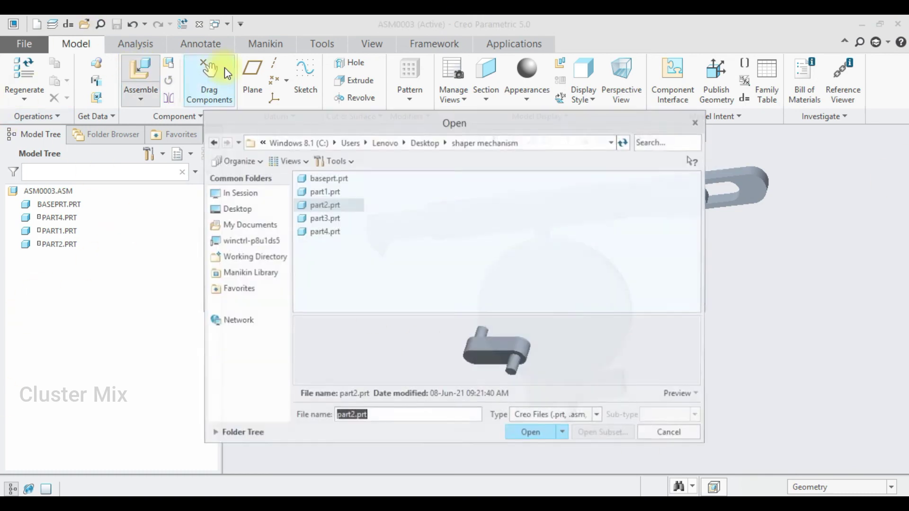
left_click(321, 221)
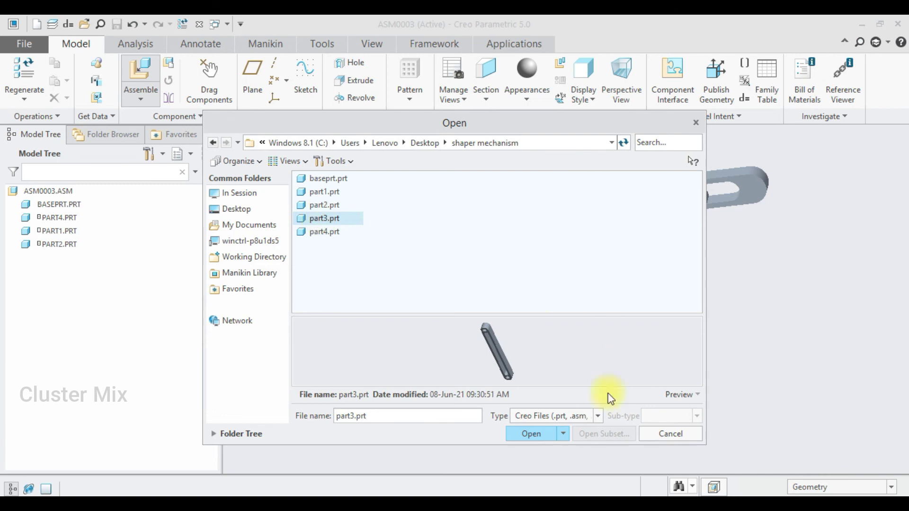
left_click(529, 432)
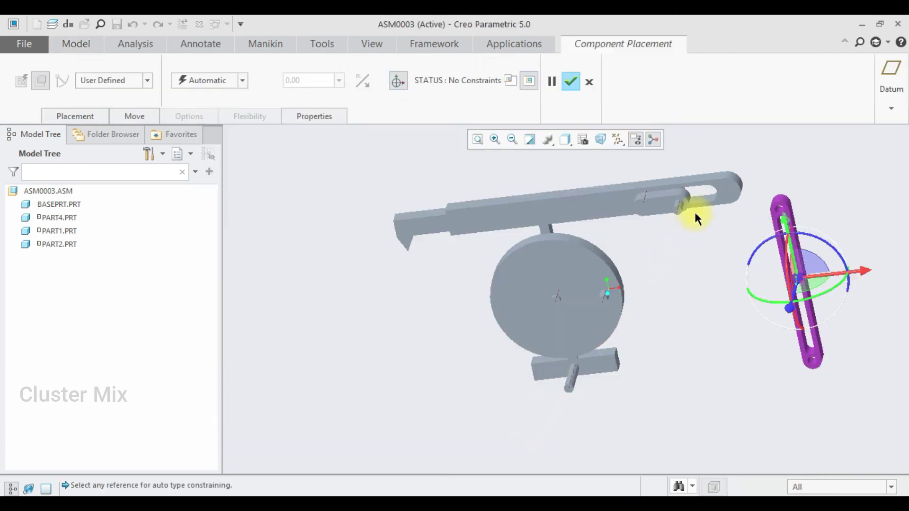
Step: Make the axis of part3's upper hole coincident with the axis of part2's front pin, replacing the mistaken pin surface reference
left_click(211, 81)
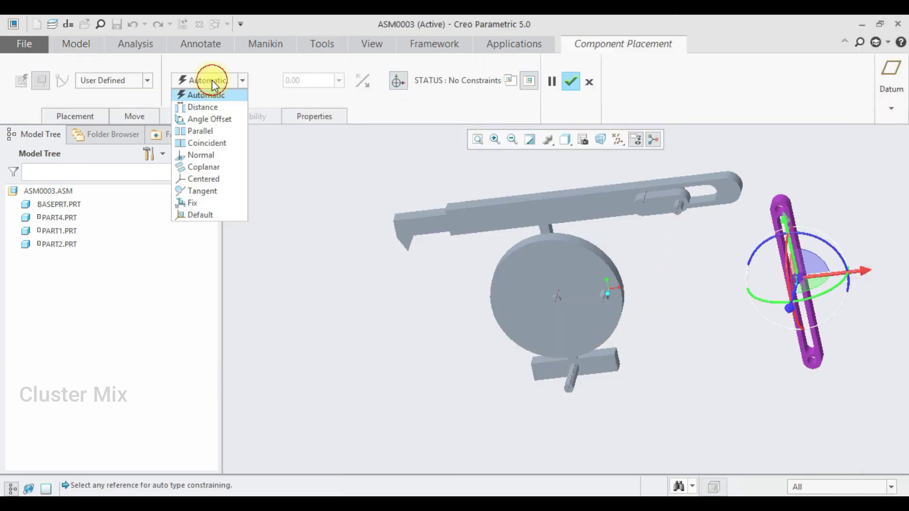
left_click(206, 142)
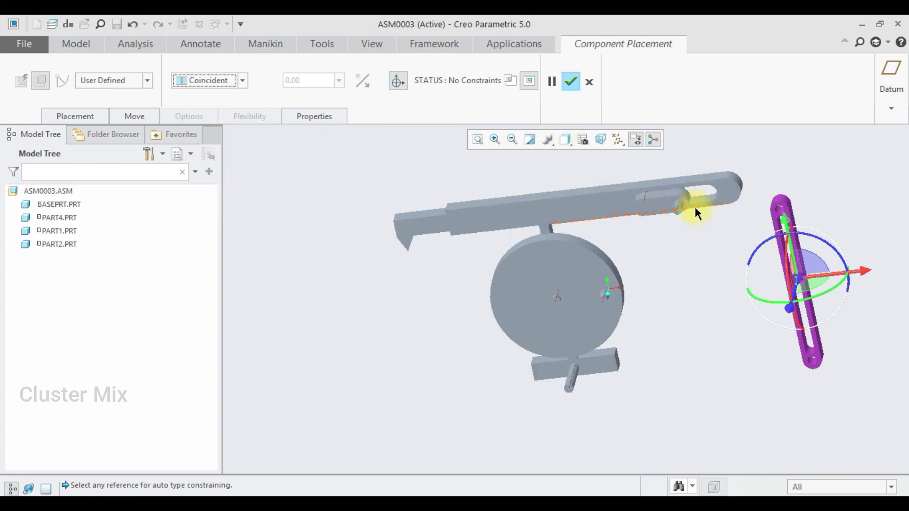
scroll(681, 203, "up", 5)
left_click(654, 217)
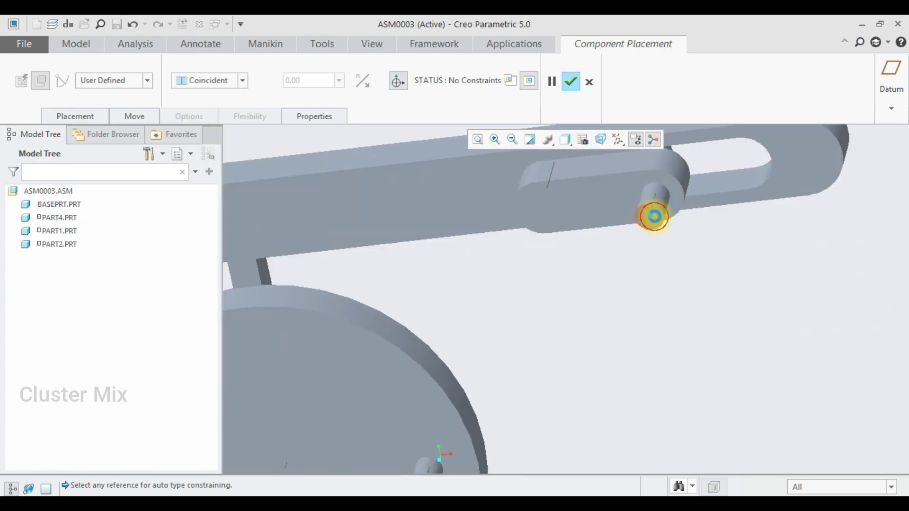
left_click(76, 116)
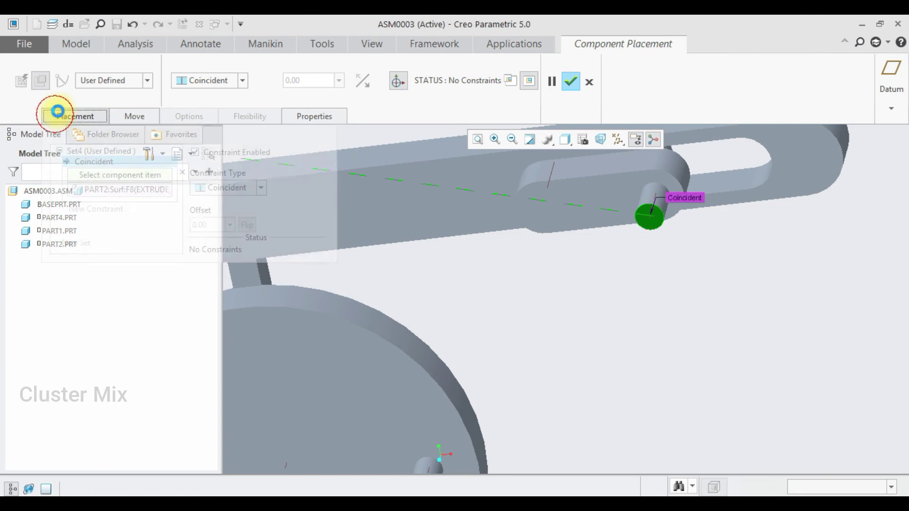
right_click(91, 187)
left_click(128, 191)
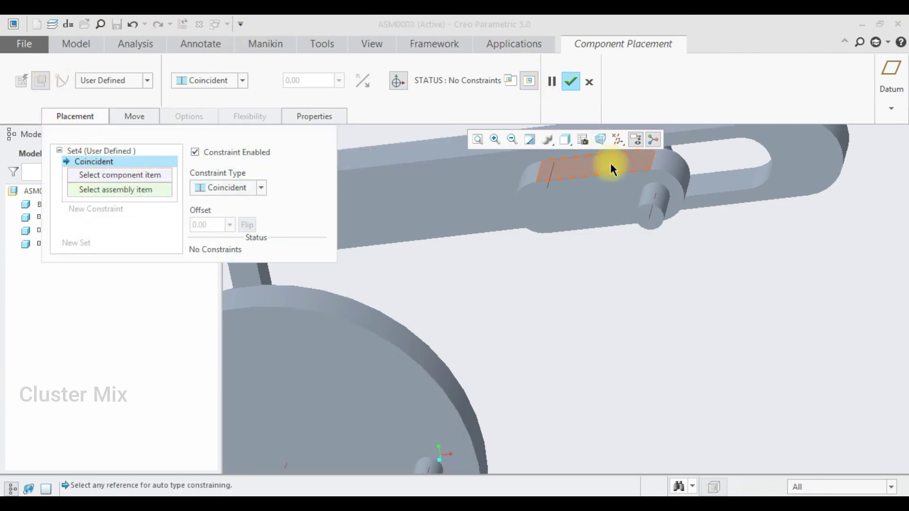
left_click(655, 205)
scroll(428, 260, "down", 2)
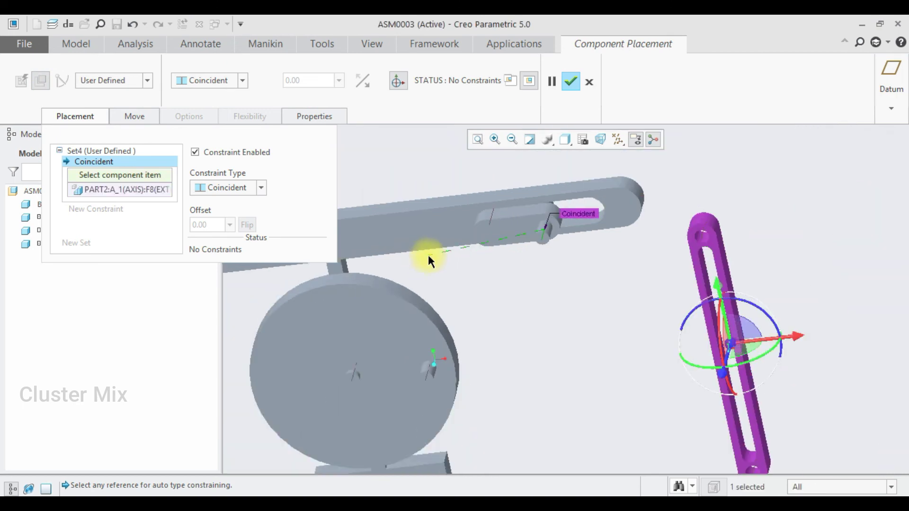
left_click(725, 249)
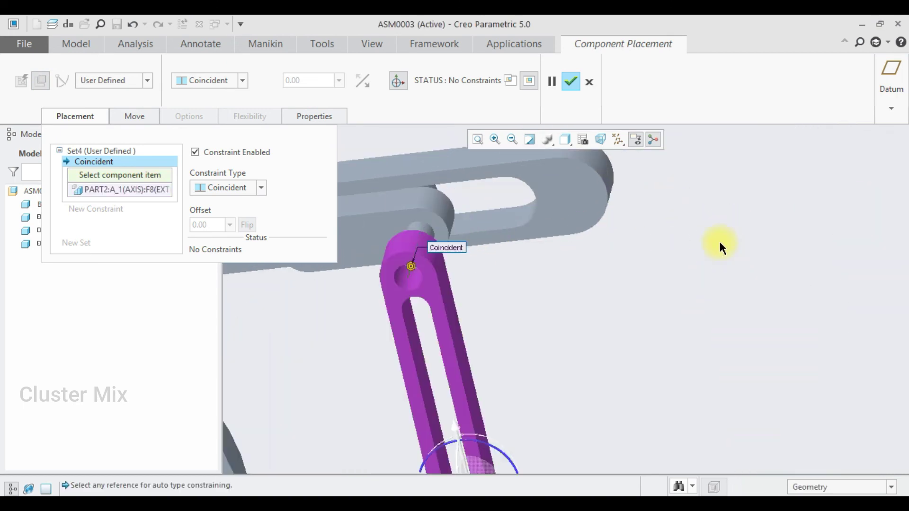
scroll(683, 176, "down", 2)
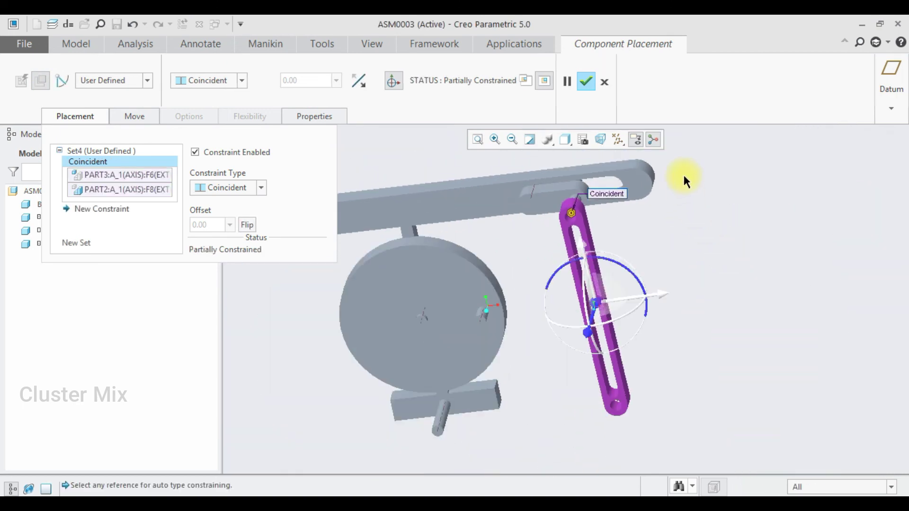
Step: Add a constraint set making the axis of part3's lower hole Coincident with the axis of the base's lower pin
left_click(79, 243)
scroll(436, 426, "up", 2)
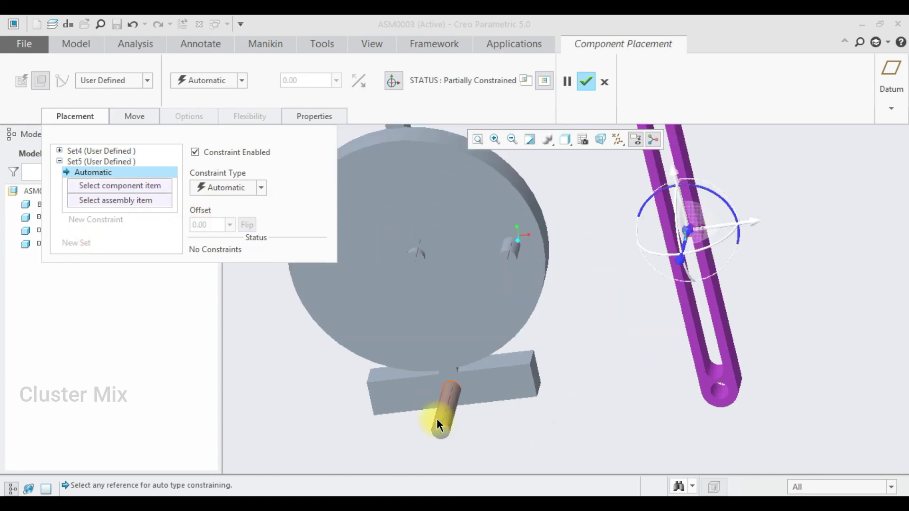
left_click(447, 421)
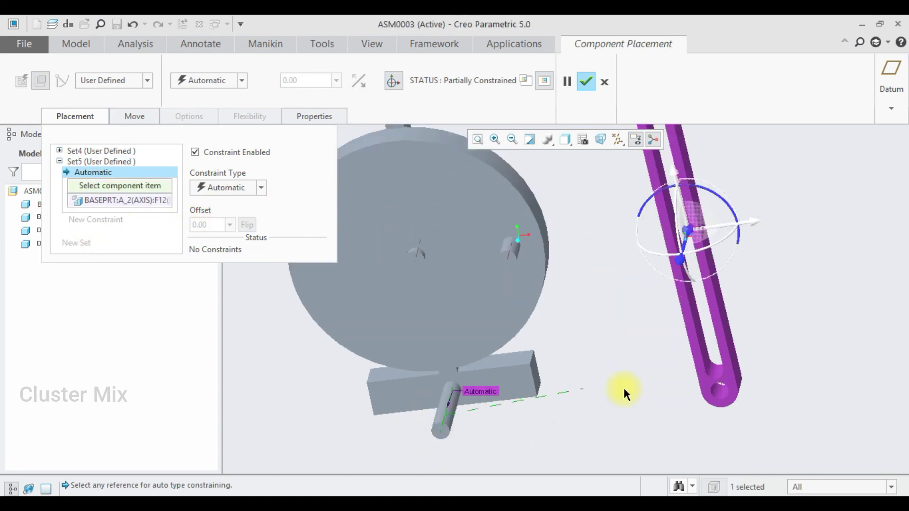
scroll(720, 391, "up", 3)
left_click(723, 386)
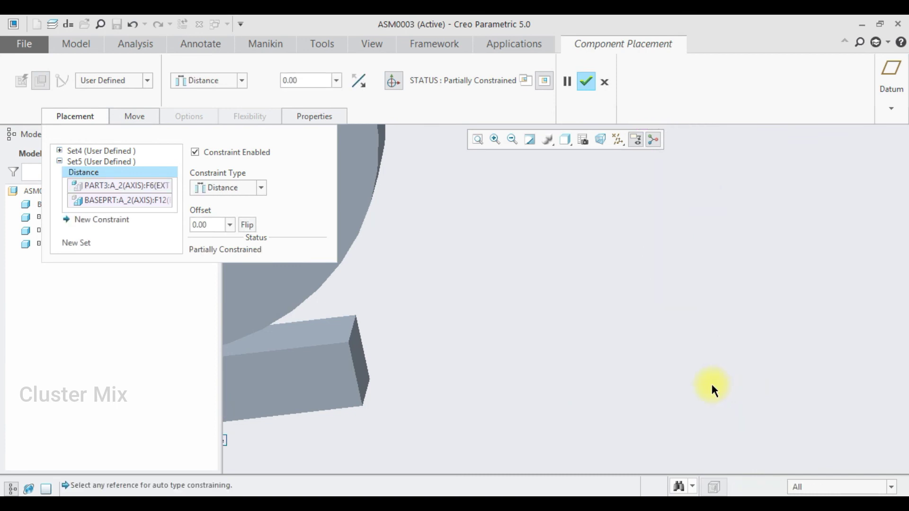
scroll(710, 382, "down", 4)
scroll(557, 338, "up", 3)
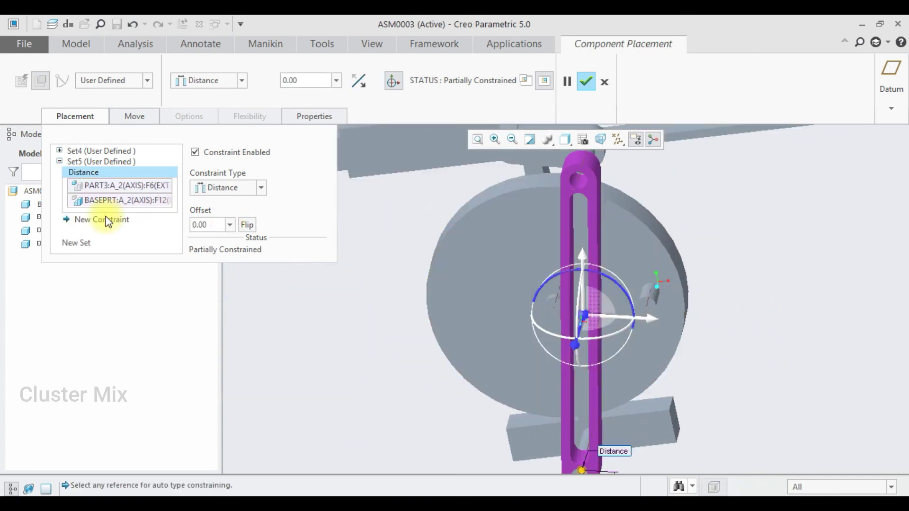
left_click(207, 83)
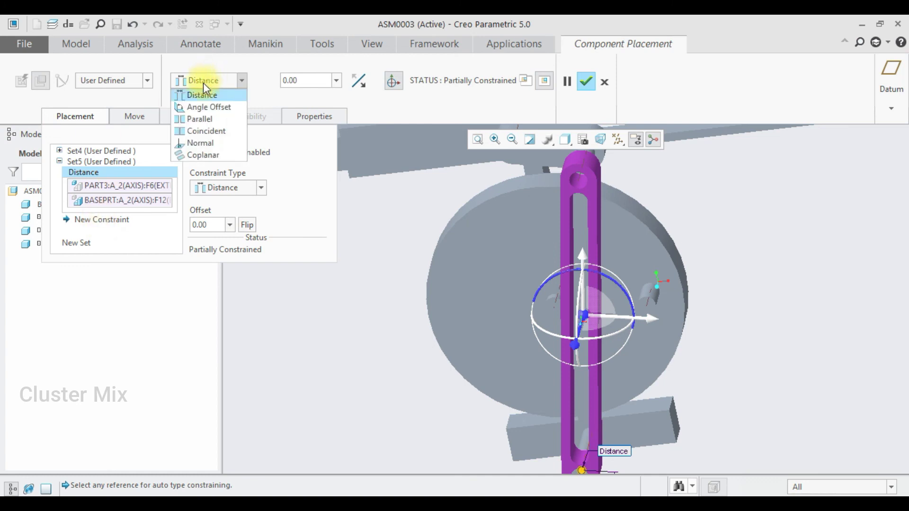
left_click(199, 128)
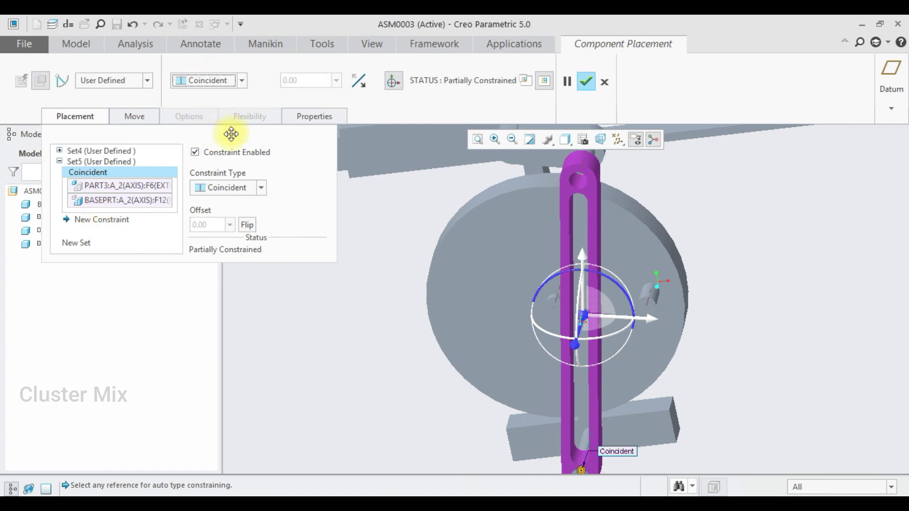
Step: Add another constraint set making part3's rear face coincident with the front face of the part4 disc
left_click(75, 243)
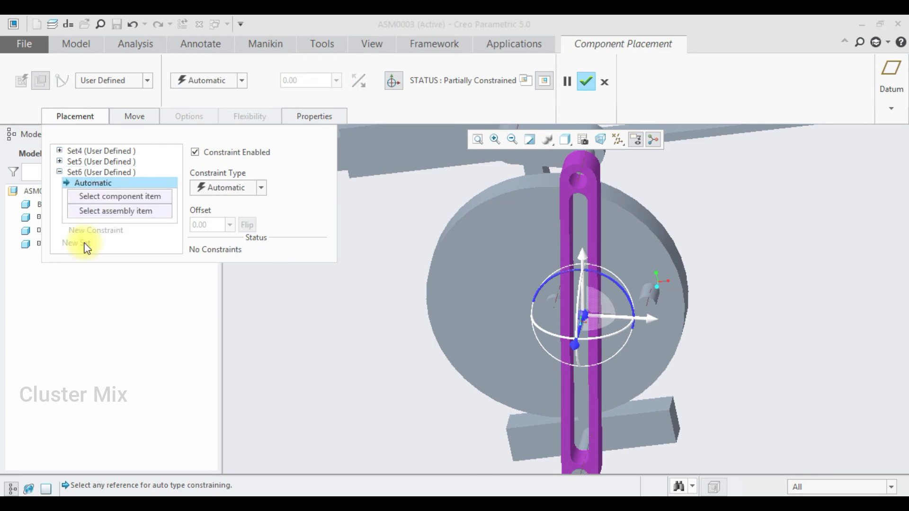
middle_click_drag(805, 264, 600, 201)
left_click(629, 255)
scroll(610, 222, "up", 3)
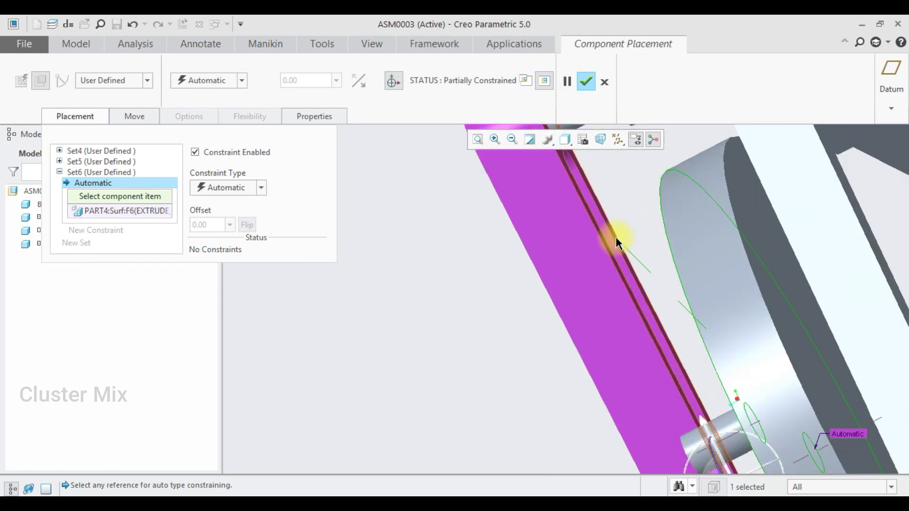
left_click(616, 243)
scroll(475, 265, "down", 4)
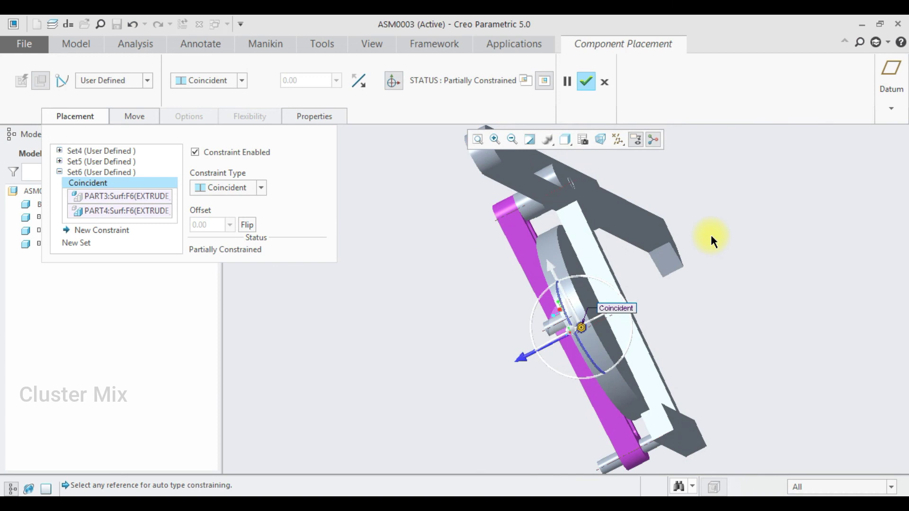
Step: Add a Tangent constraint between part3's inner slot face and the disc's crank pin surface, and accept the placement
middle_click_drag(710, 233, 760, 217)
middle_click_drag(478, 337, 578, 289, "shift")
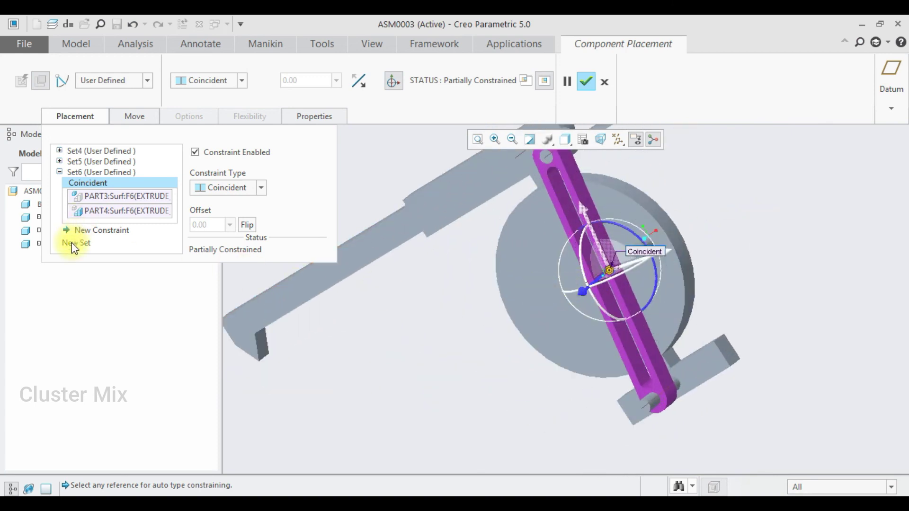
left_click(75, 244)
left_click(210, 86)
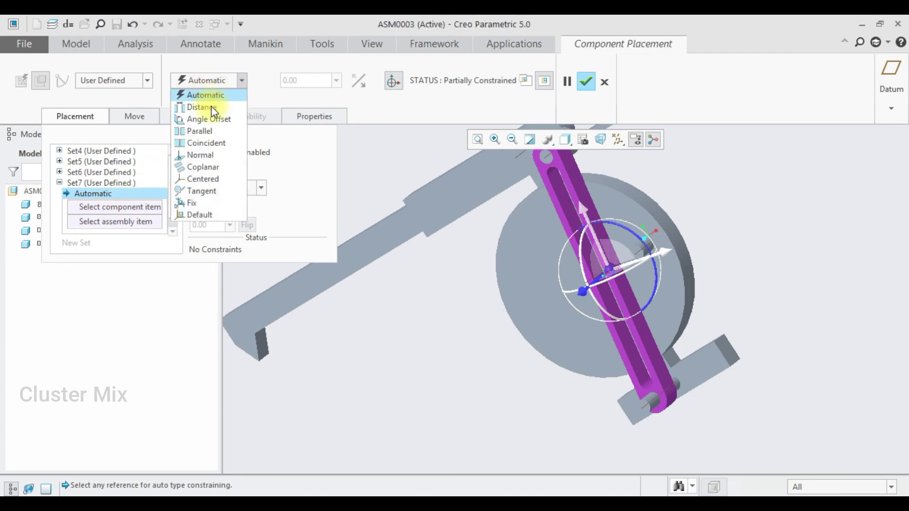
left_click(201, 191)
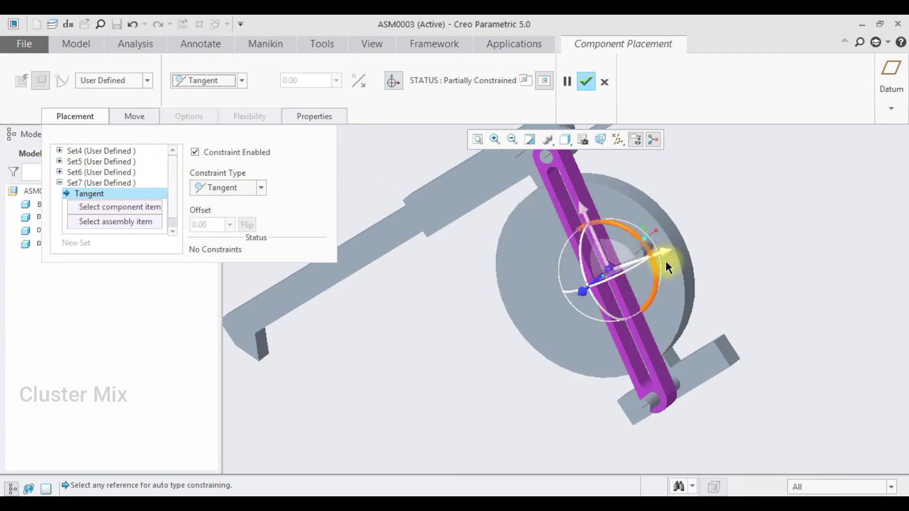
scroll(646, 249, "up", 2)
scroll(644, 249, "up", 2)
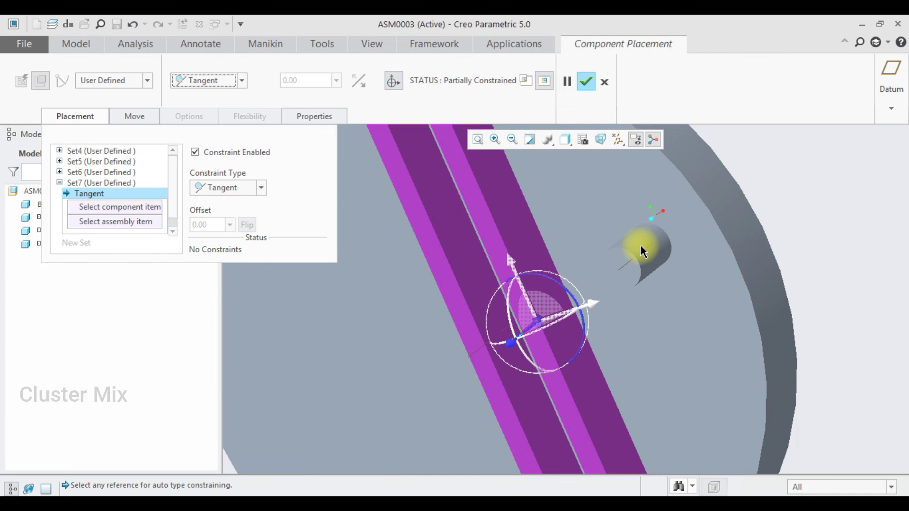
left_click(607, 246)
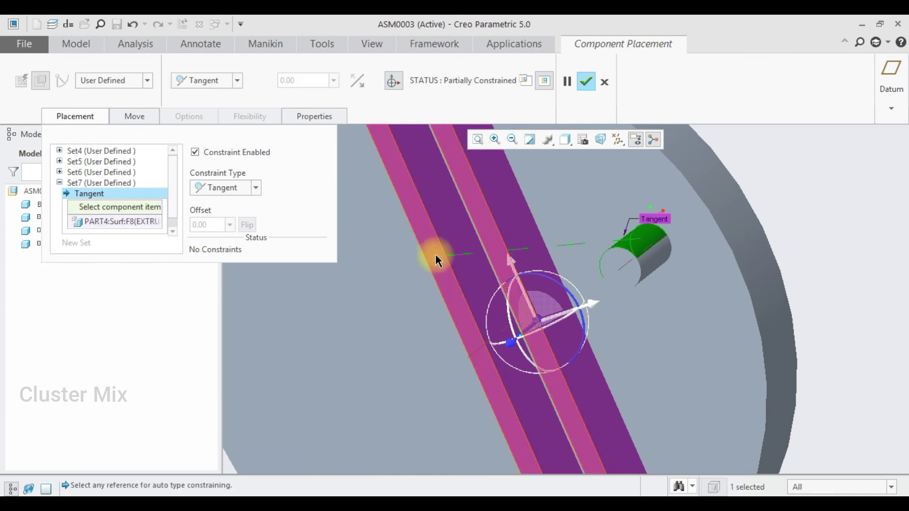
left_click(453, 243)
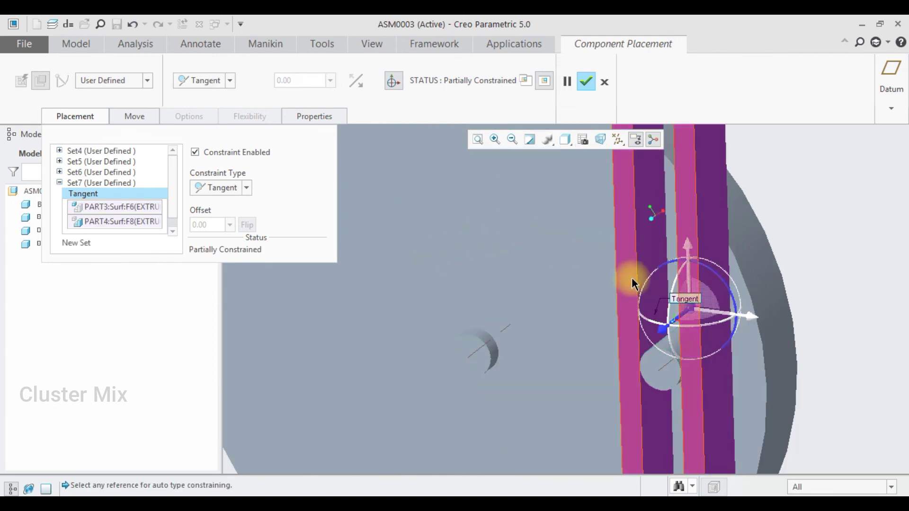
scroll(631, 278, "down", 5)
left_click(587, 81)
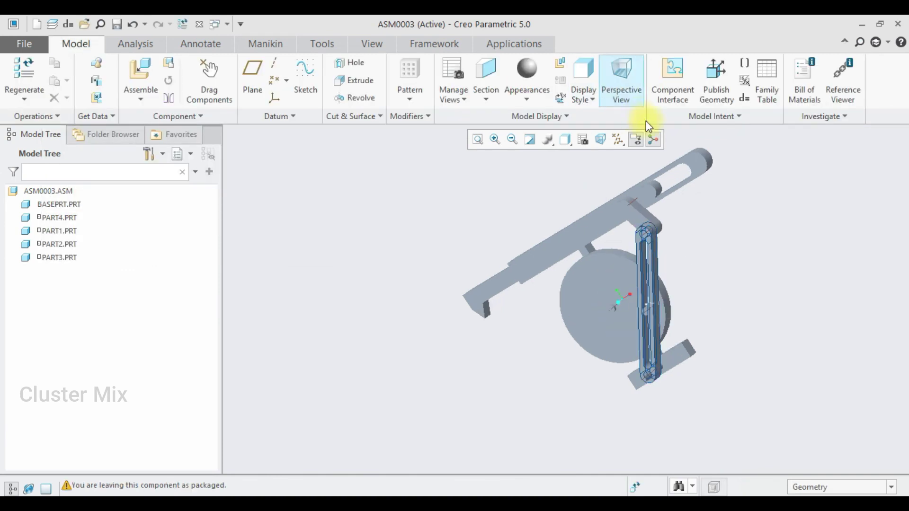
Step: Test the mechanism's motion by rotating the disc with Drag Components, and close the drag tool
scroll(632, 241, "down", 3)
scroll(656, 249, "up", 4)
middle_click_drag(694, 255, 696, 282)
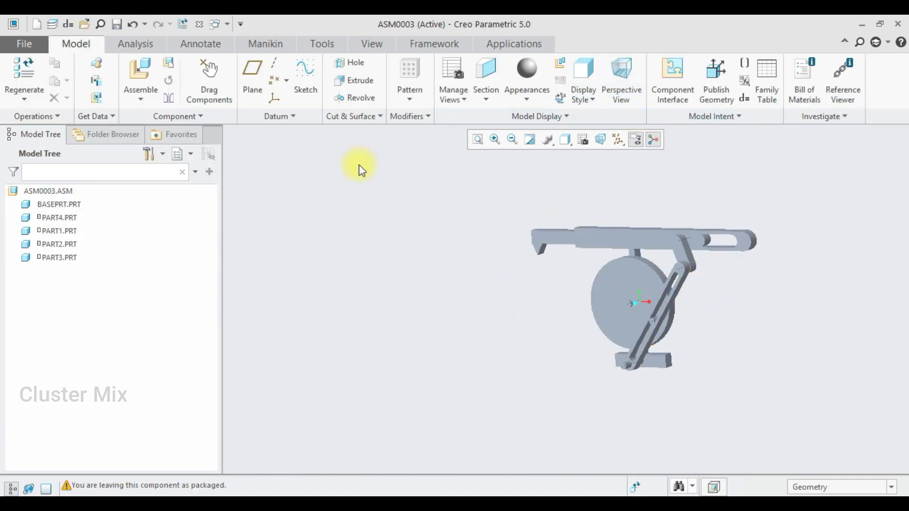
left_click(216, 72)
left_click(632, 282)
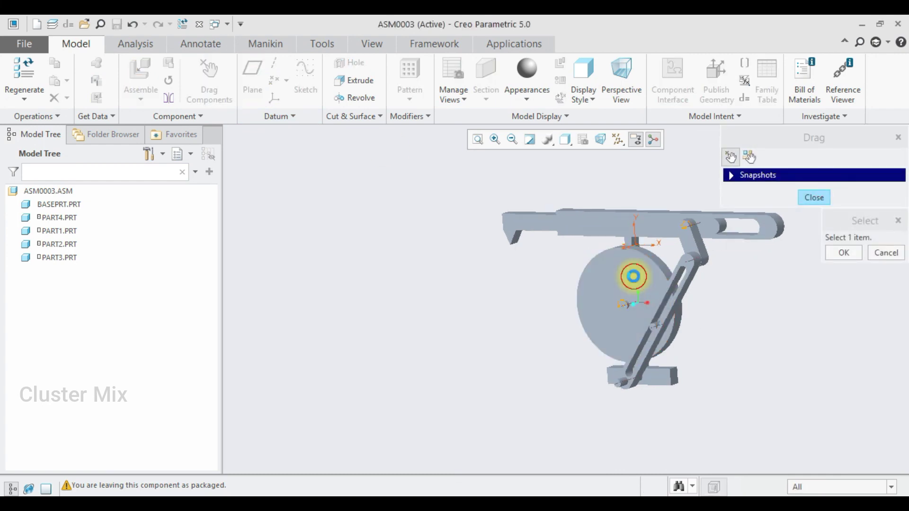
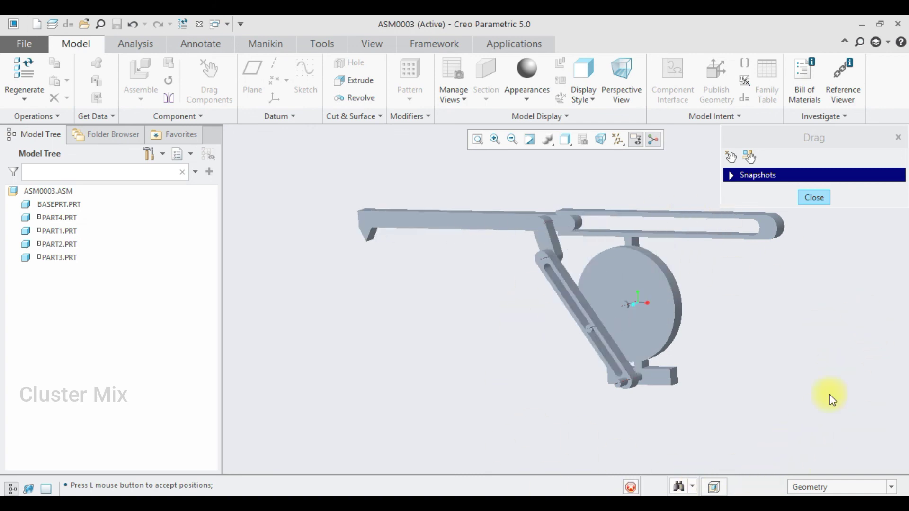
key("super+c")
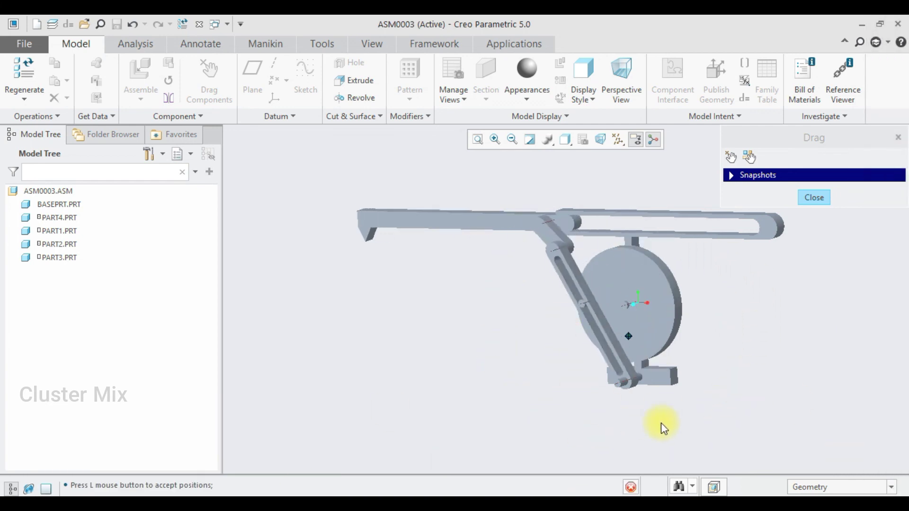
left_click(815, 197)
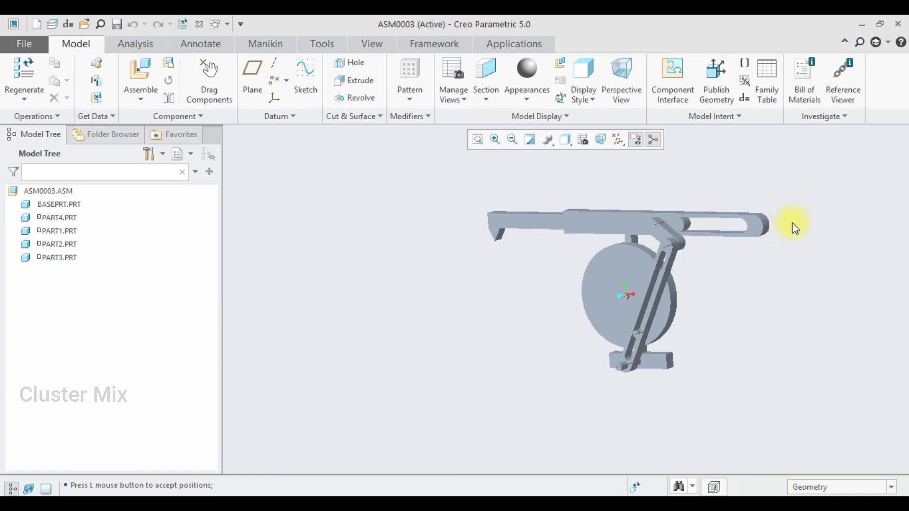
Step: Enter the Mechanism application, start a servo motor on the disc's Connection_1 rotation axis, and display its references
left_click(507, 42)
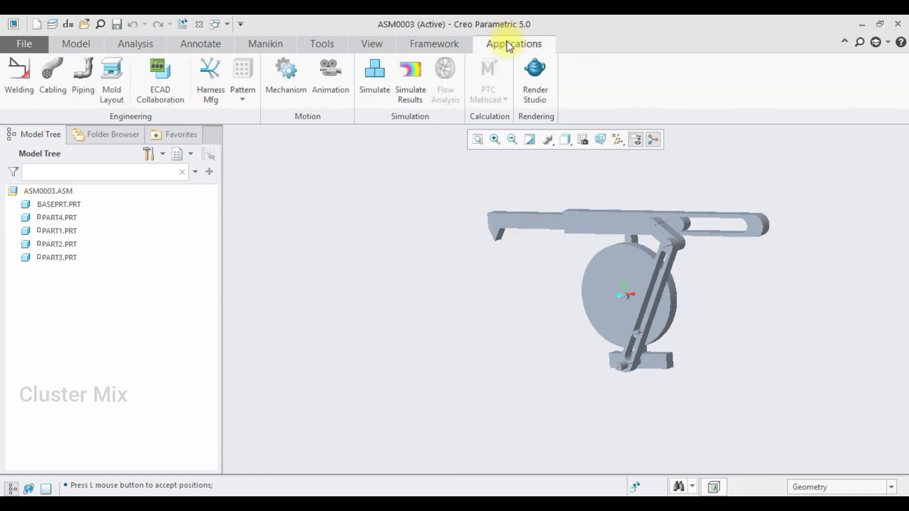
left_click(283, 84)
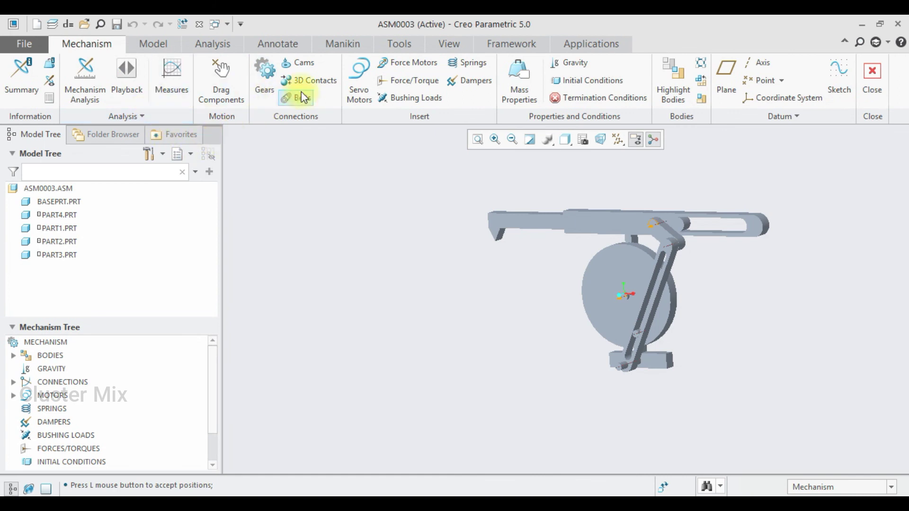
left_click(358, 81)
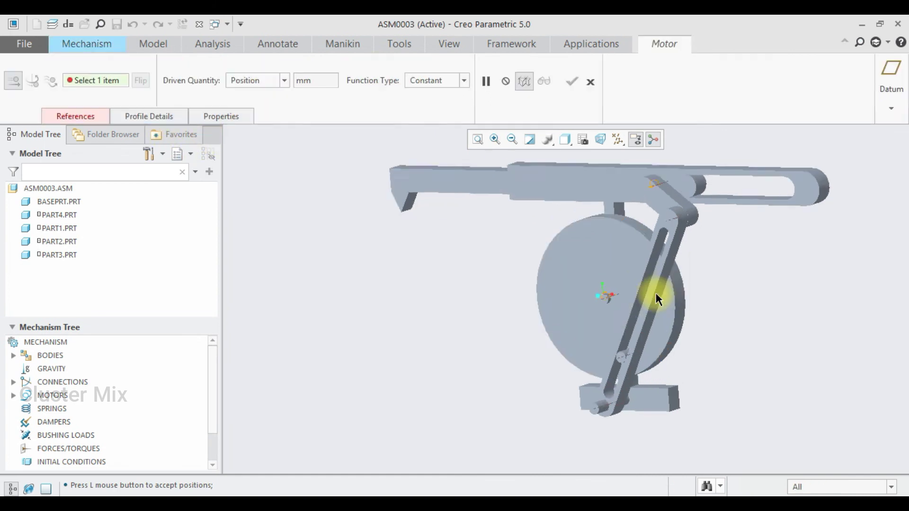
scroll(655, 292, "down", 5)
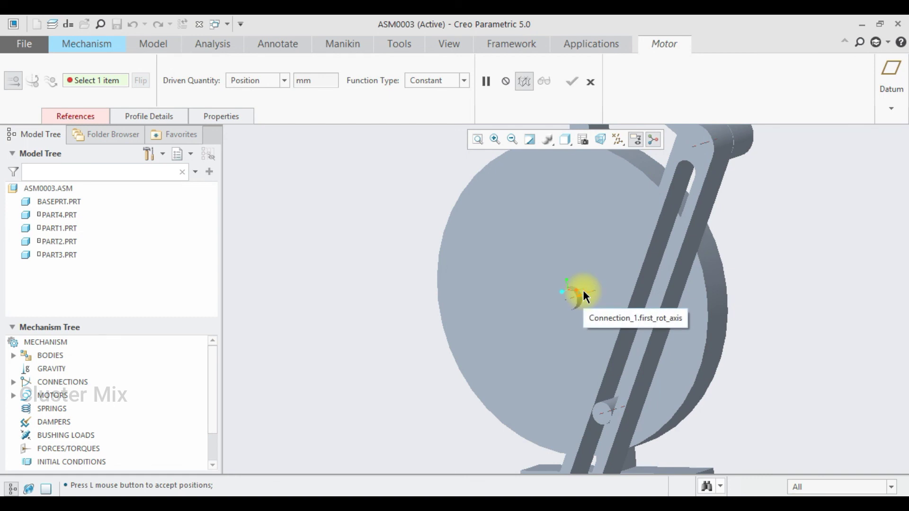
left_click(584, 298)
scroll(606, 317, "up", 4)
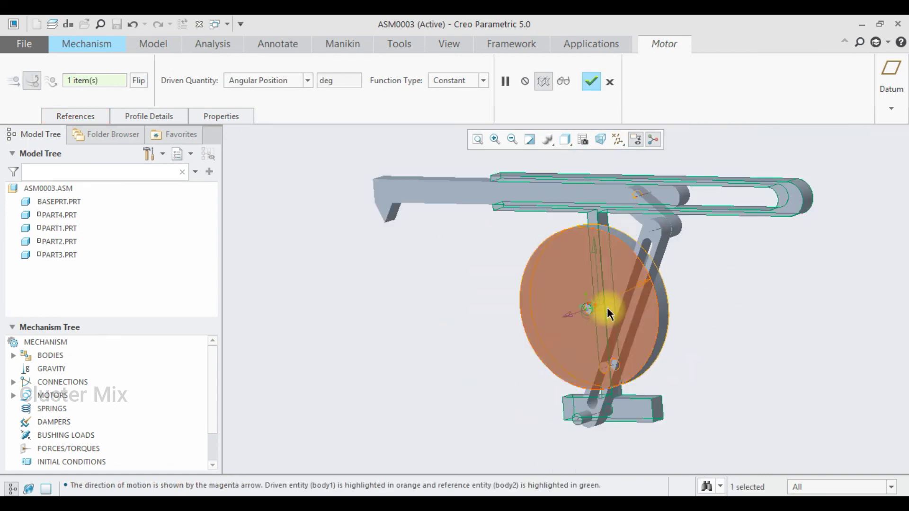
left_click(88, 115)
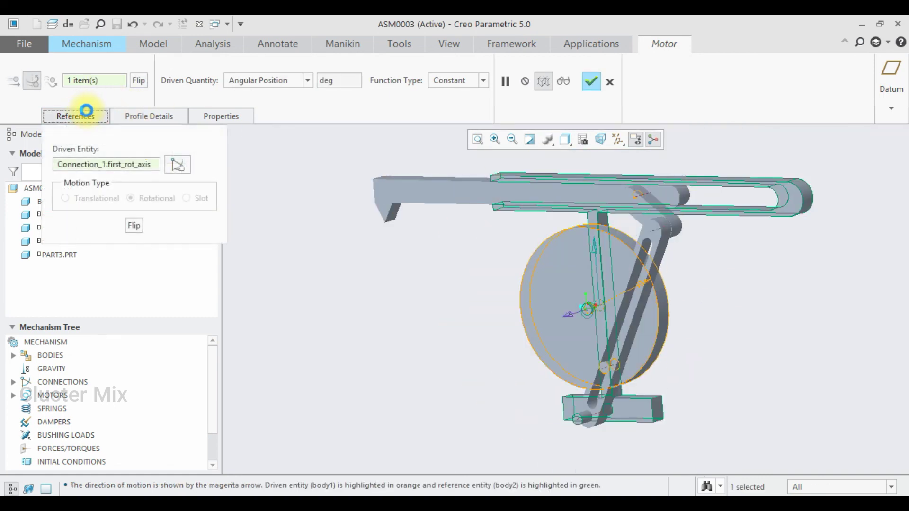
Step: Set the servo motor to a constant Angular Velocity of 50 deg/sec and accept the motor definition
left_click(249, 82)
left_click(233, 106)
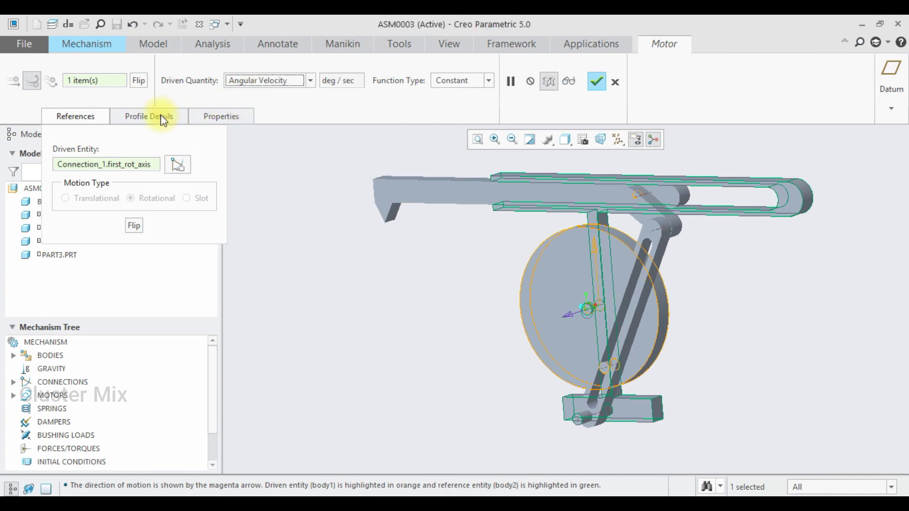
left_click(161, 116)
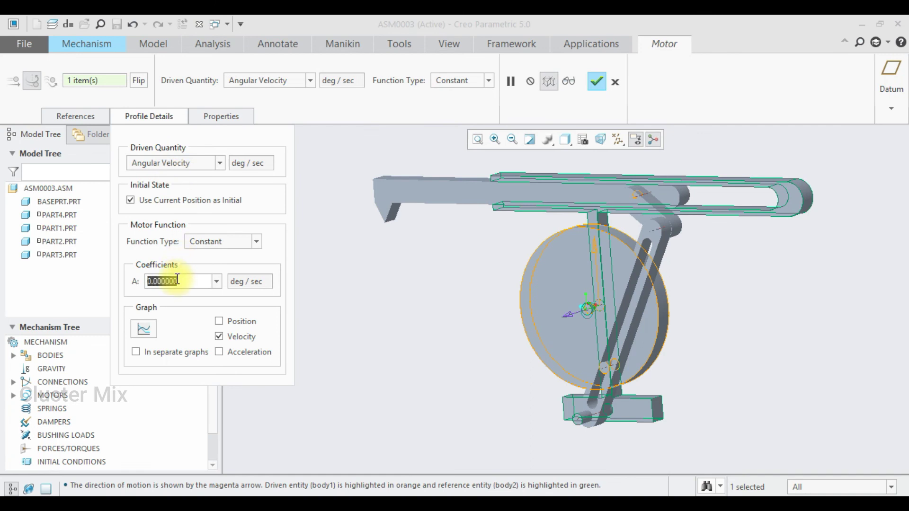
type("50")
key("Return")
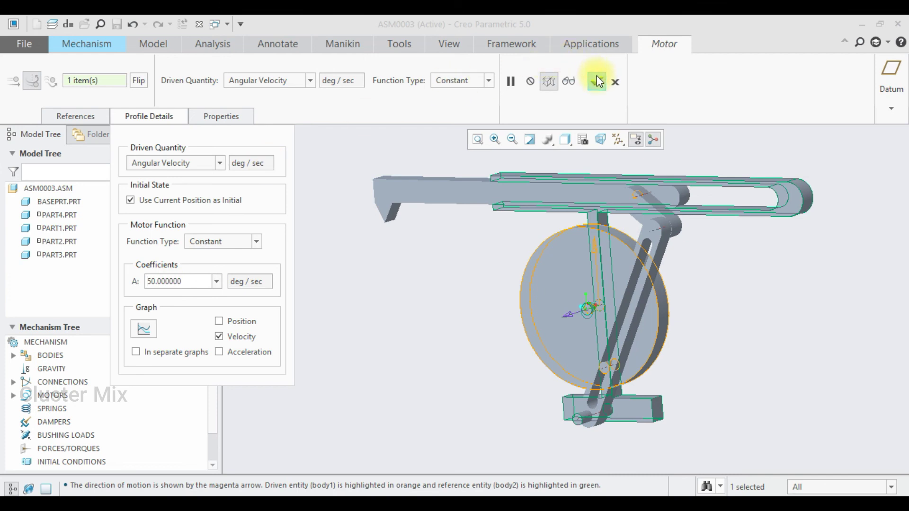
left_click(595, 81)
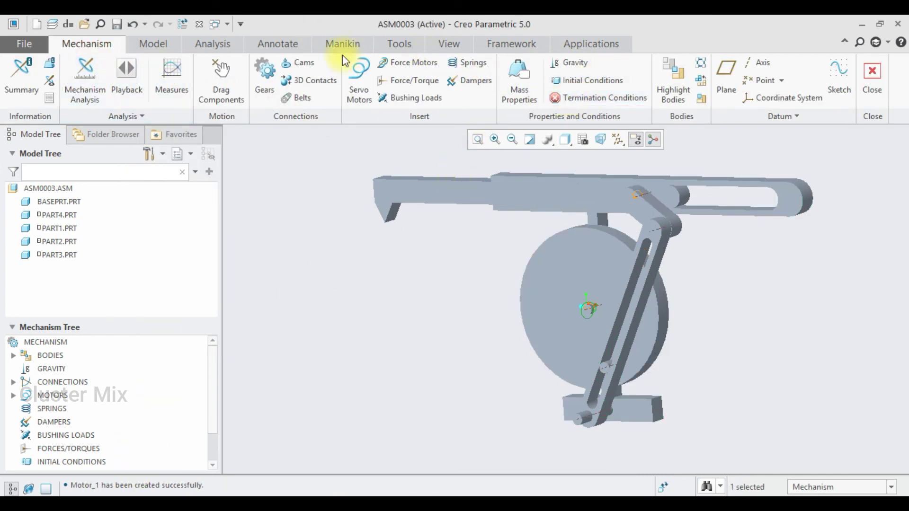
Step: Apply the red appearance to the part4 disc
left_click(153, 44)
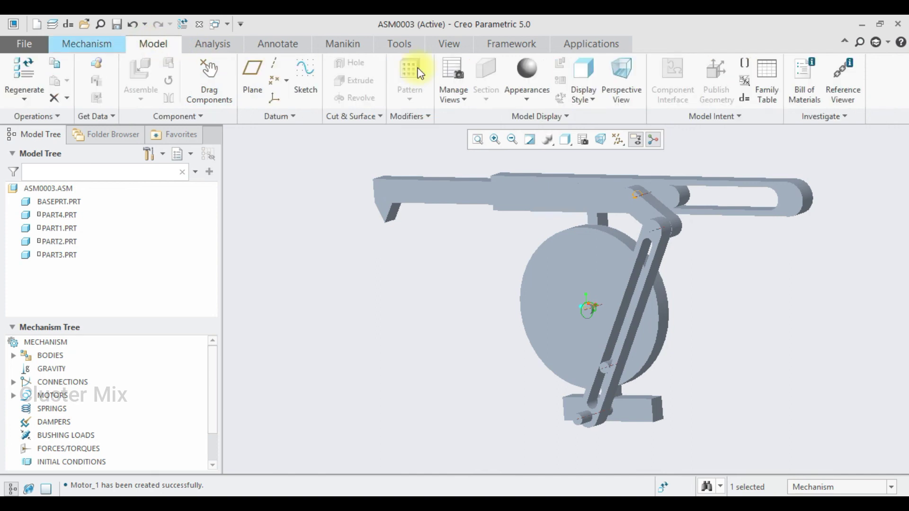
left_click(523, 102)
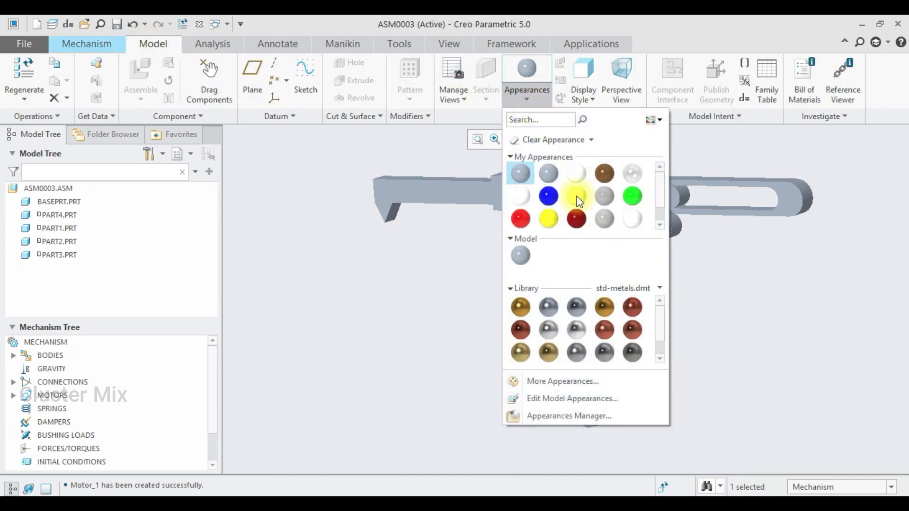
left_click(521, 218)
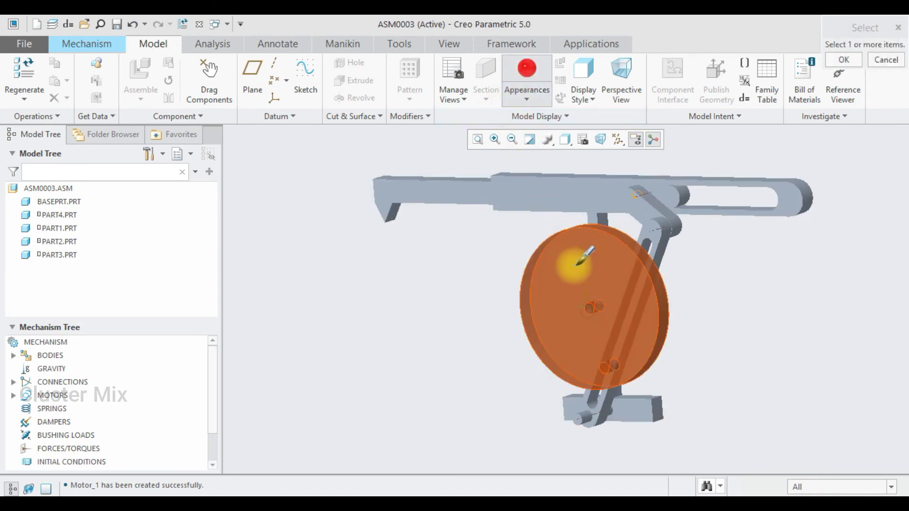
left_click(586, 253)
left_click(844, 60)
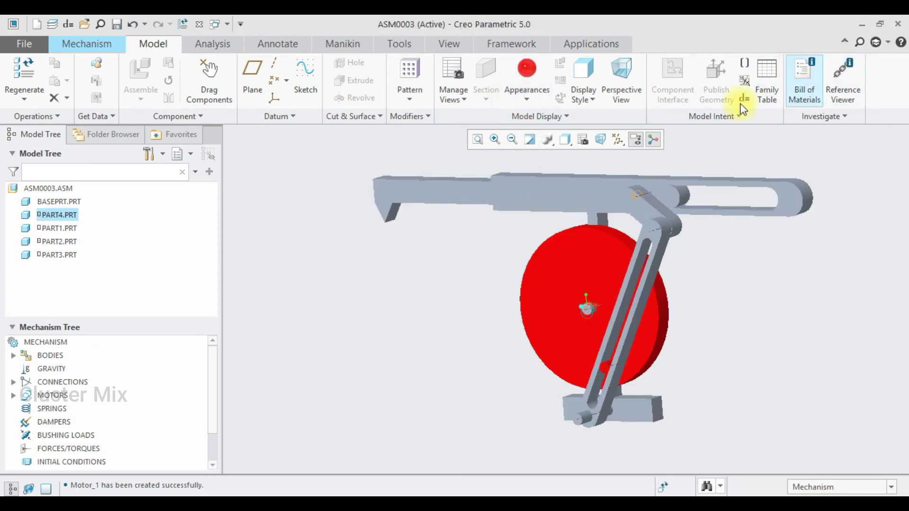
Step: Apply the green appearance to the slotted lever, part3
left_click(543, 98)
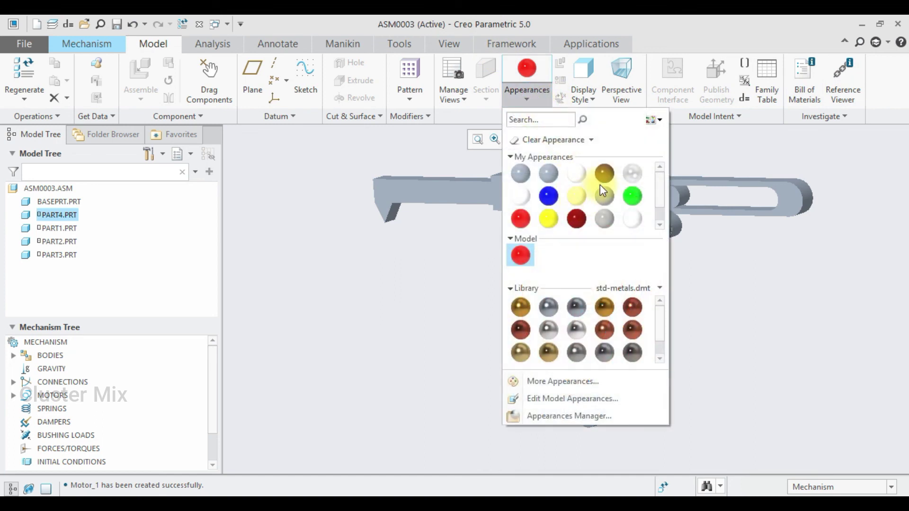
left_click(633, 197)
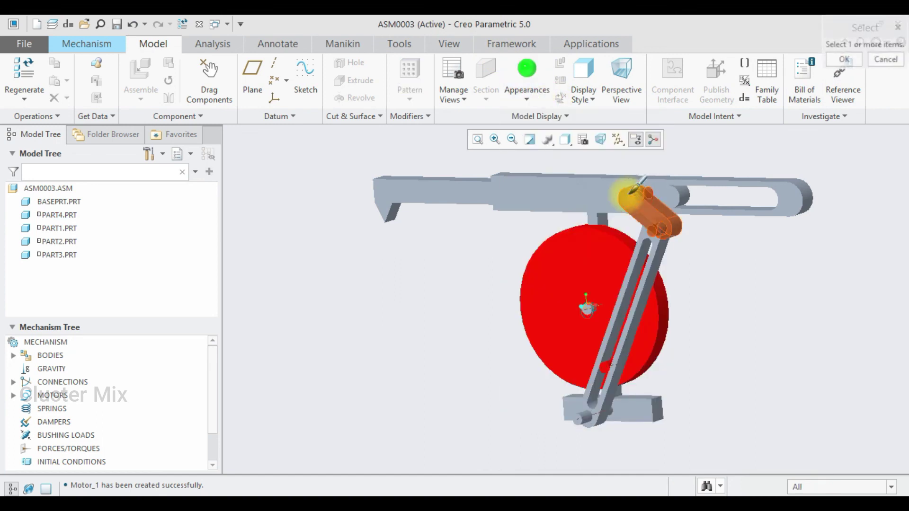
left_click(664, 233)
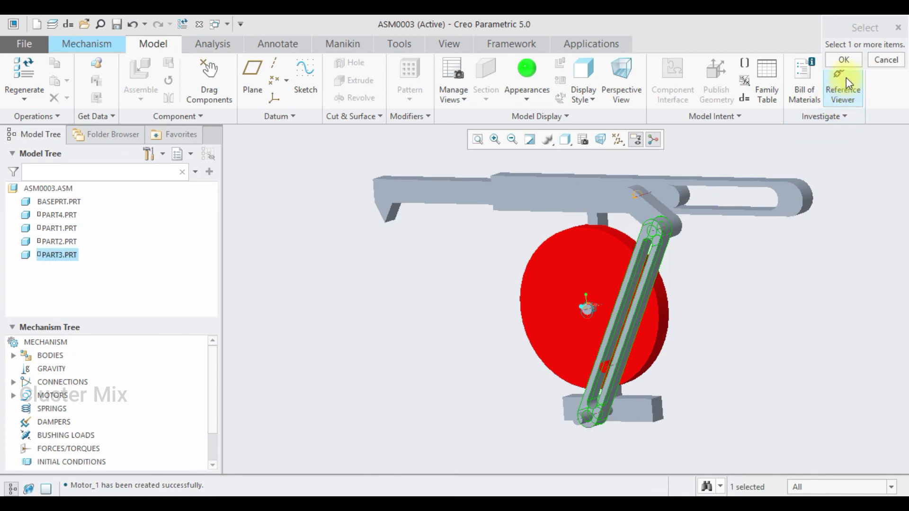
left_click(843, 59)
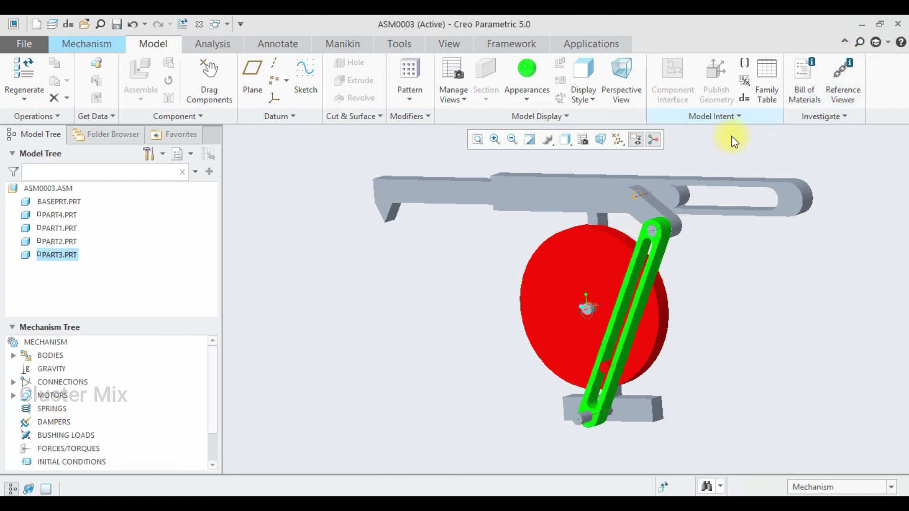
Step: Apply the light yellow appearance to the ram, part1
left_click(520, 94)
left_click(581, 198)
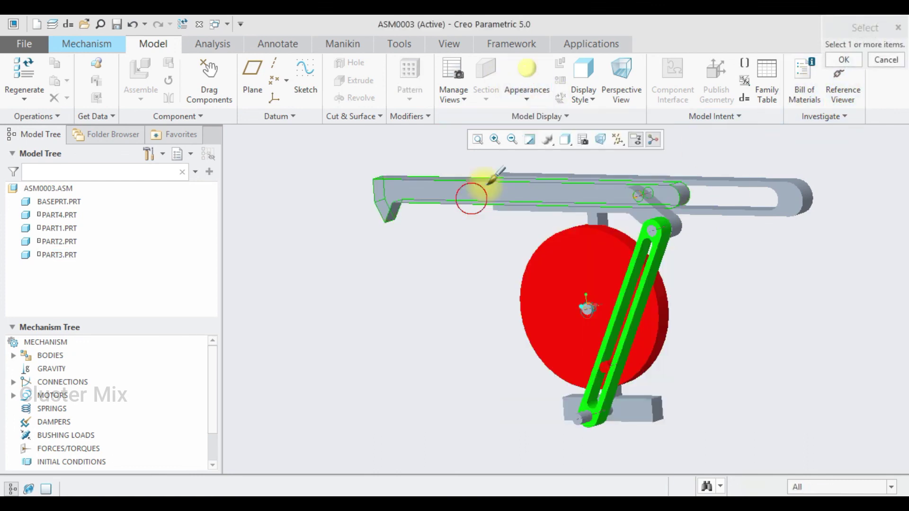
left_click(473, 197)
left_click(845, 62)
Step: Apply the blue appearance to the base part
left_click(533, 93)
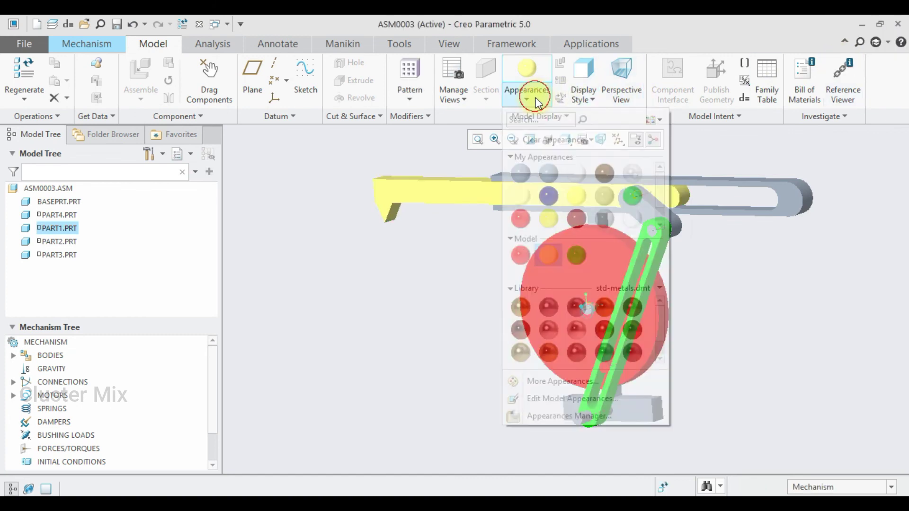
left_click(541, 198)
left_click(778, 179)
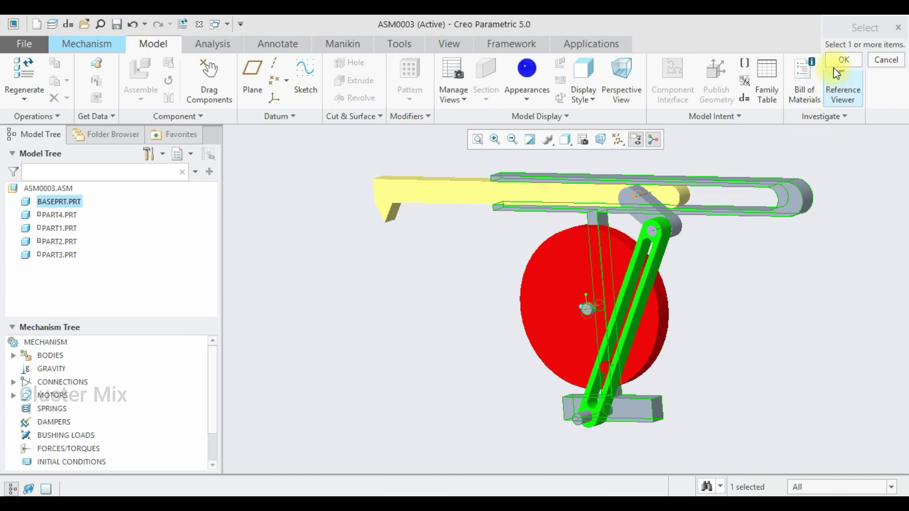
left_click(844, 60)
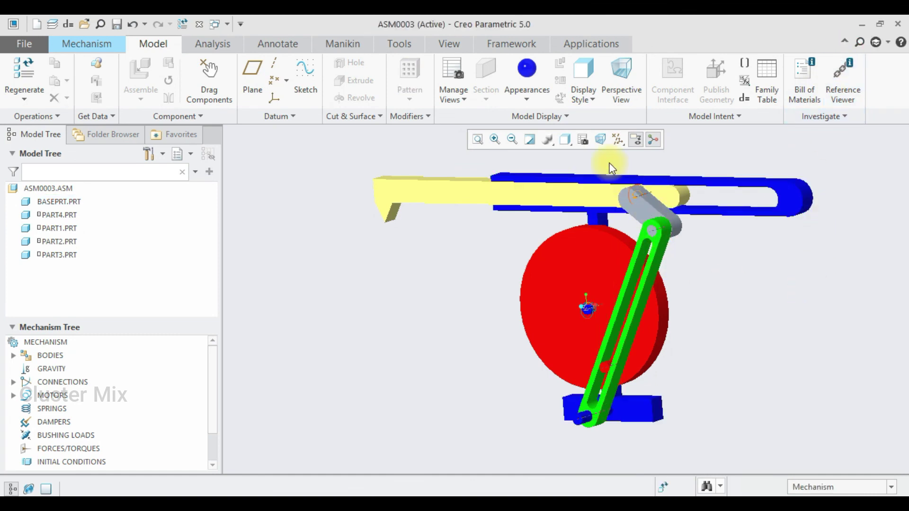
Step: Apply the white appearance to the short connecting link, part2, and clear the selection
left_click(526, 97)
left_click(574, 170)
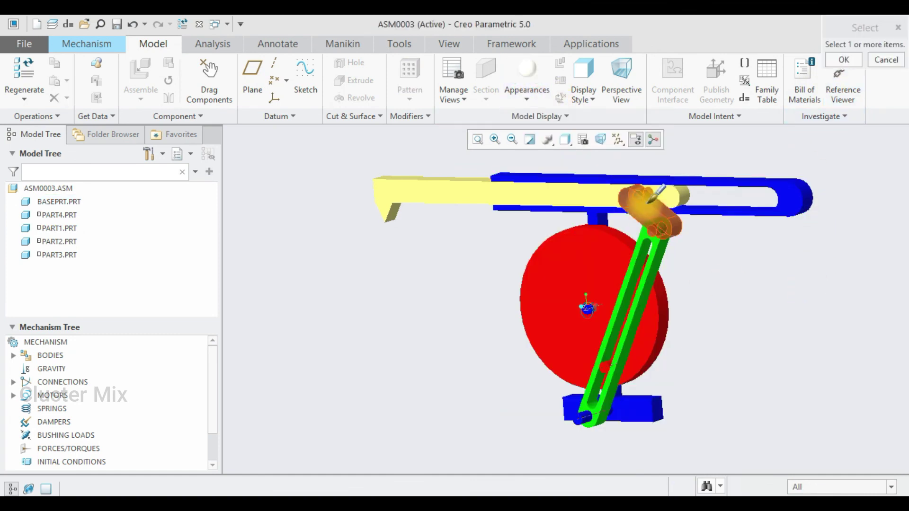
left_click(656, 215)
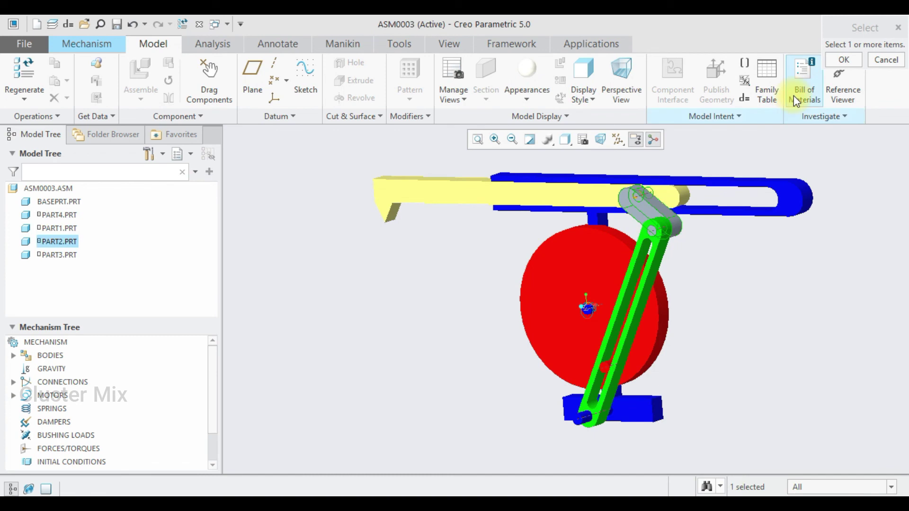
left_click(844, 60)
left_click(788, 268)
scroll(598, 274, "down", 2)
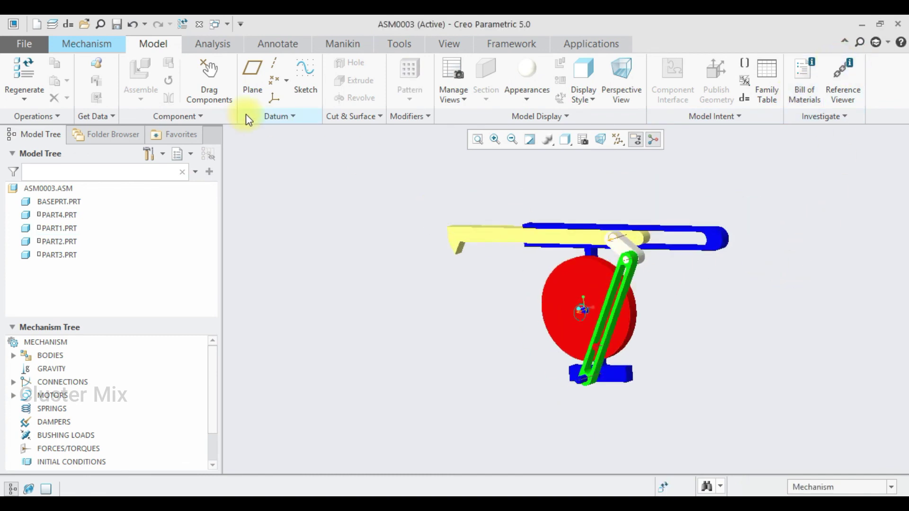
Step: Return to the Mechanism tools and switch the graphics area to full-screen display
left_click(107, 45)
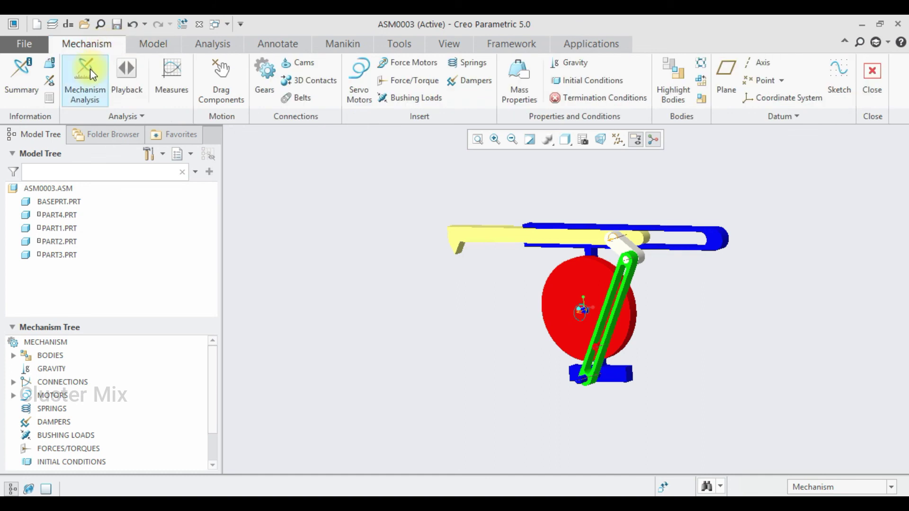
left_click(47, 488)
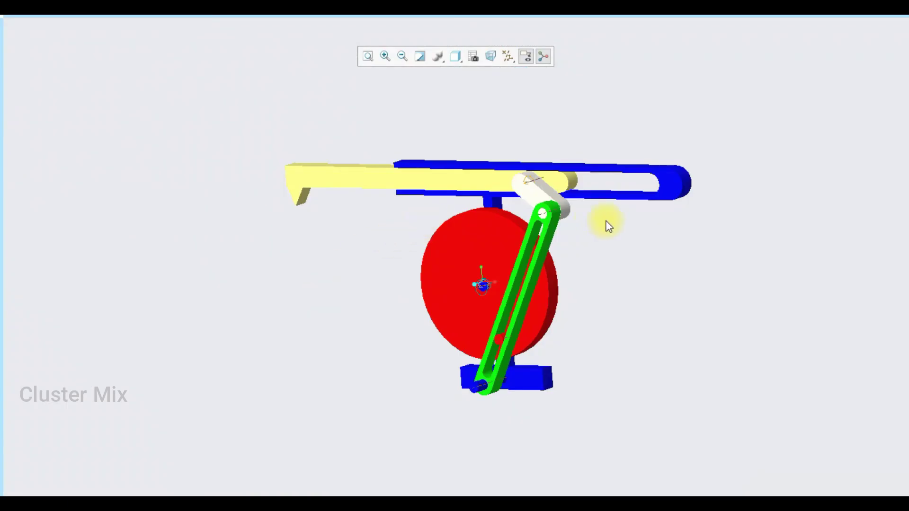
scroll(674, 131, "down", 2)
mouse_move(351, 90)
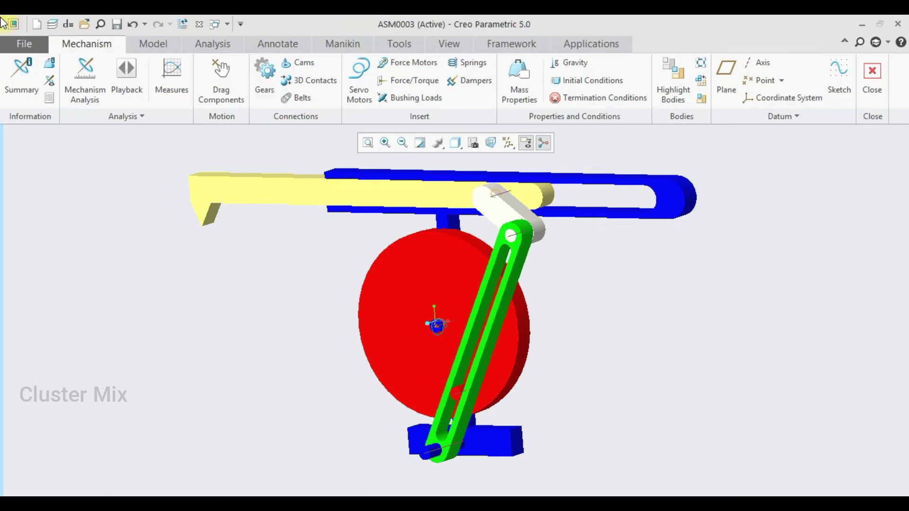
Step: Define a Kinematic mechanism analysis with an end time of 500 and run it
left_click(86, 80)
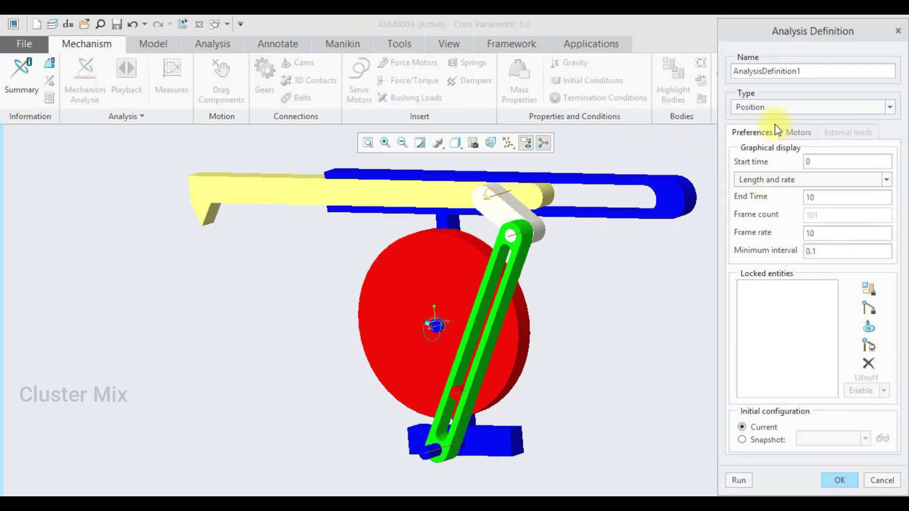
left_click(780, 107)
left_click(777, 134)
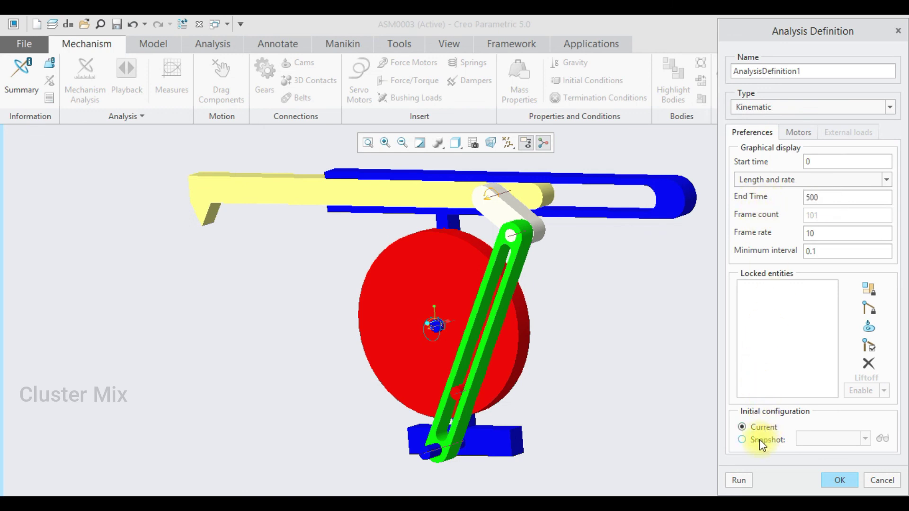
left_click(737, 480)
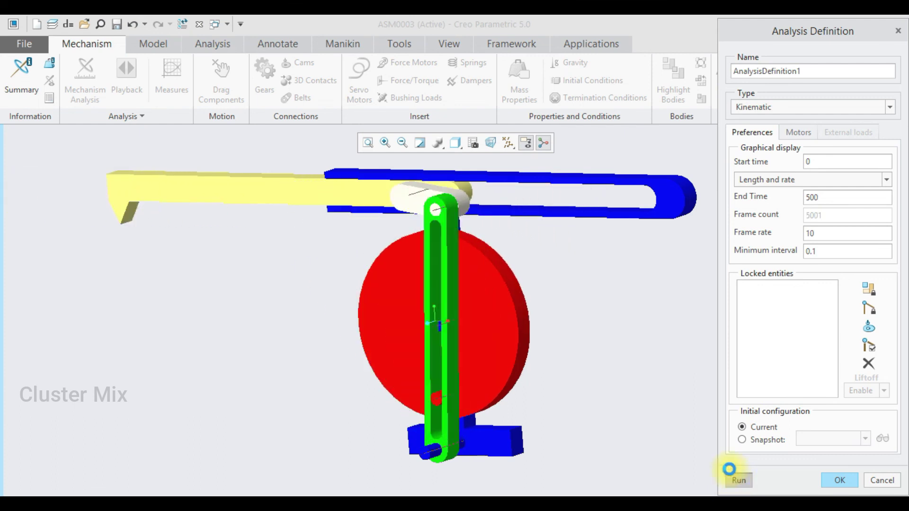